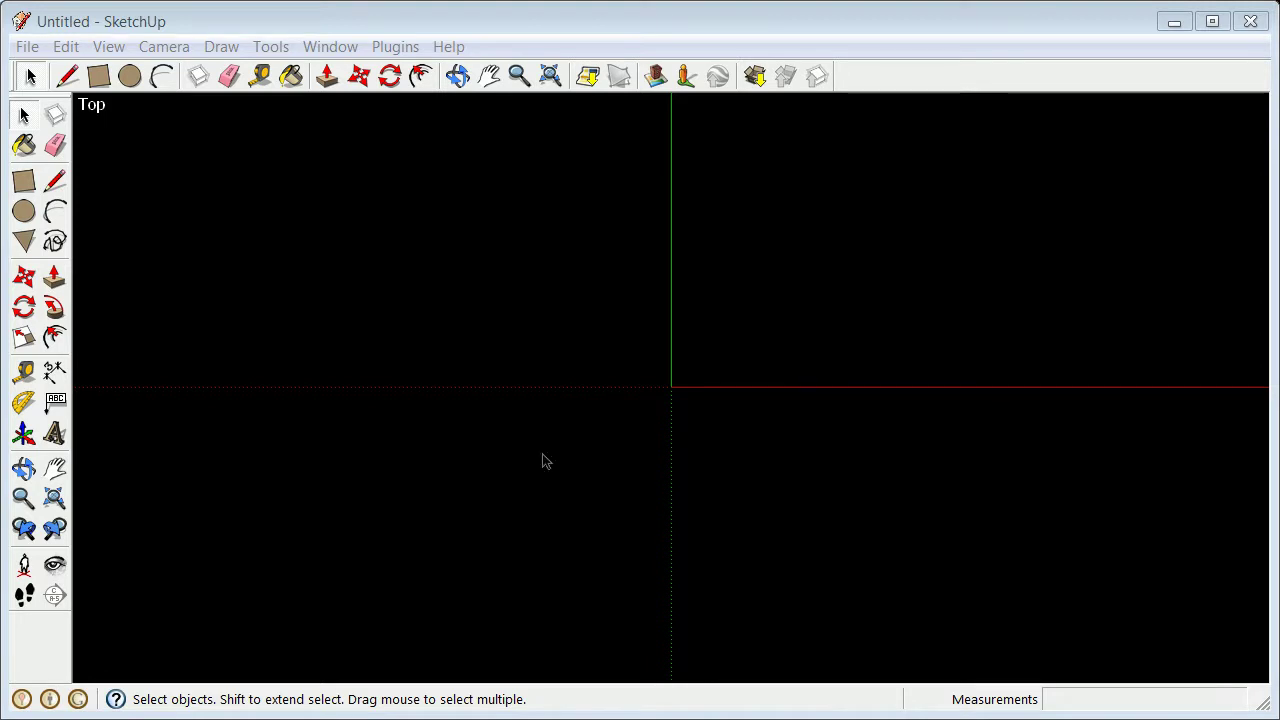
Orbit the empty model, return to the standard Top view and switch the camera to parallel projection.
left_click(24, 474)
left_click_drag(537, 557, 632, 347)
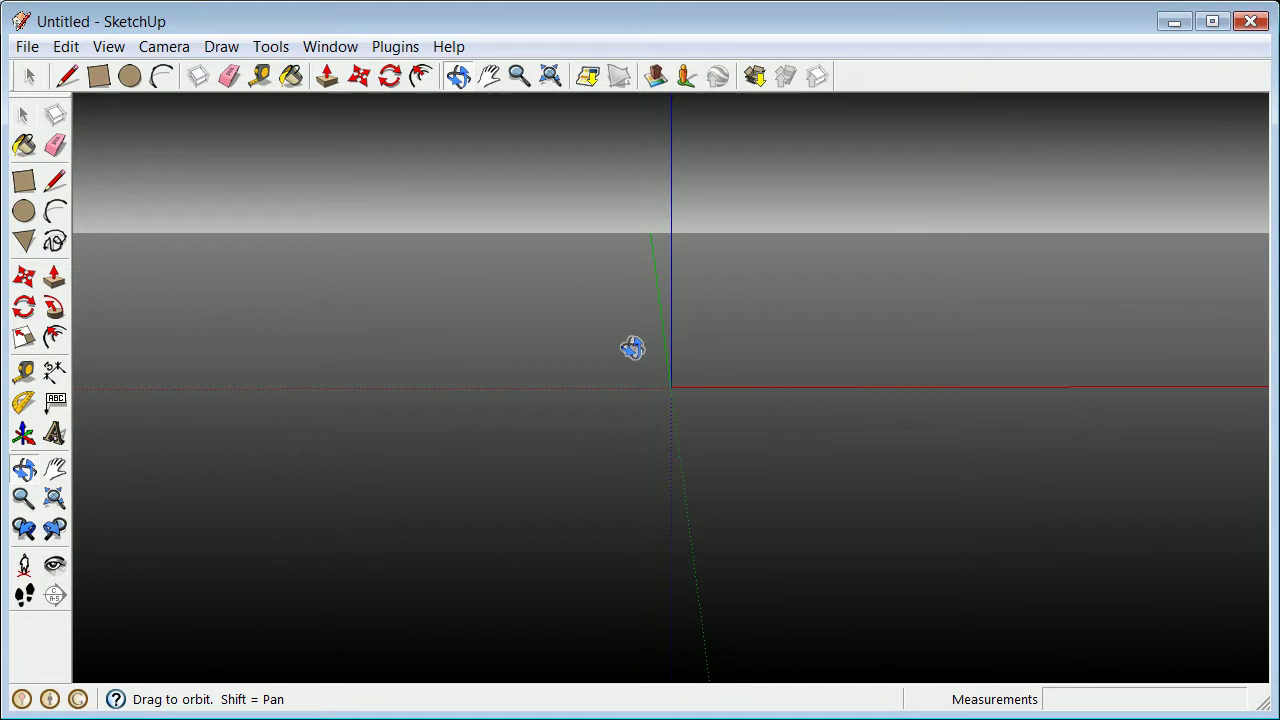
left_click(152, 52)
mouse_move(234, 121)
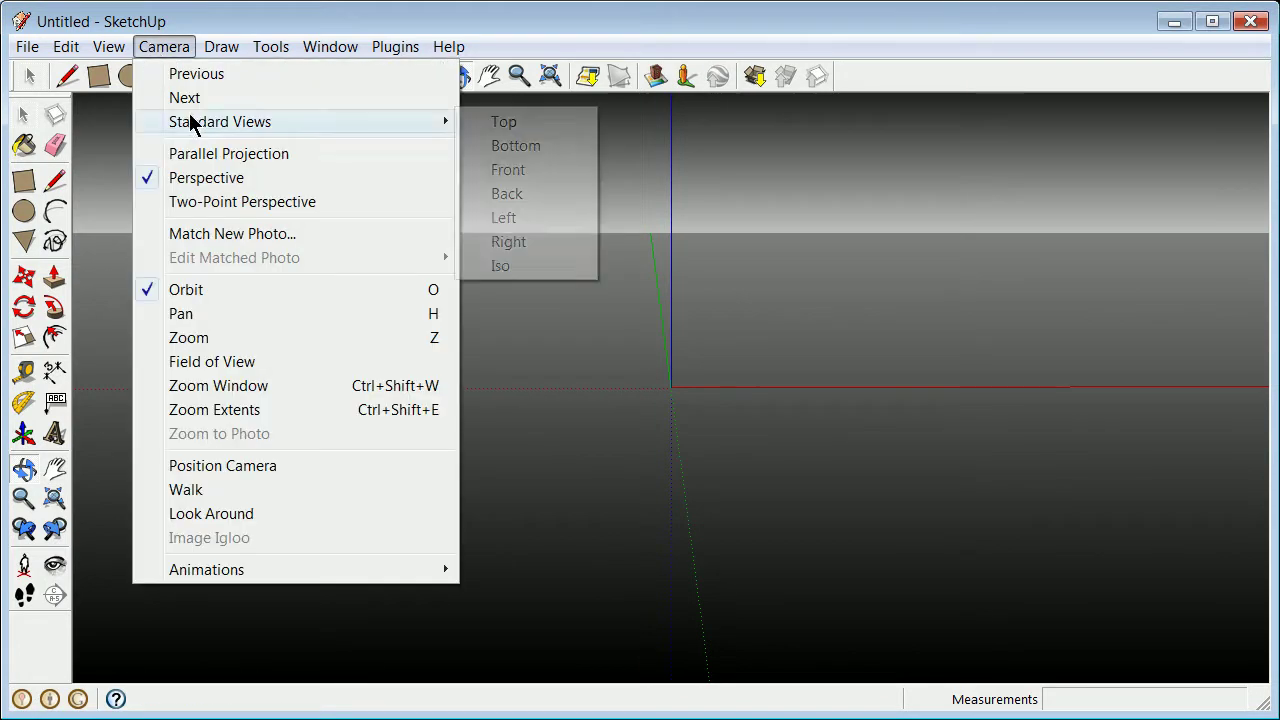
left_click(503, 124)
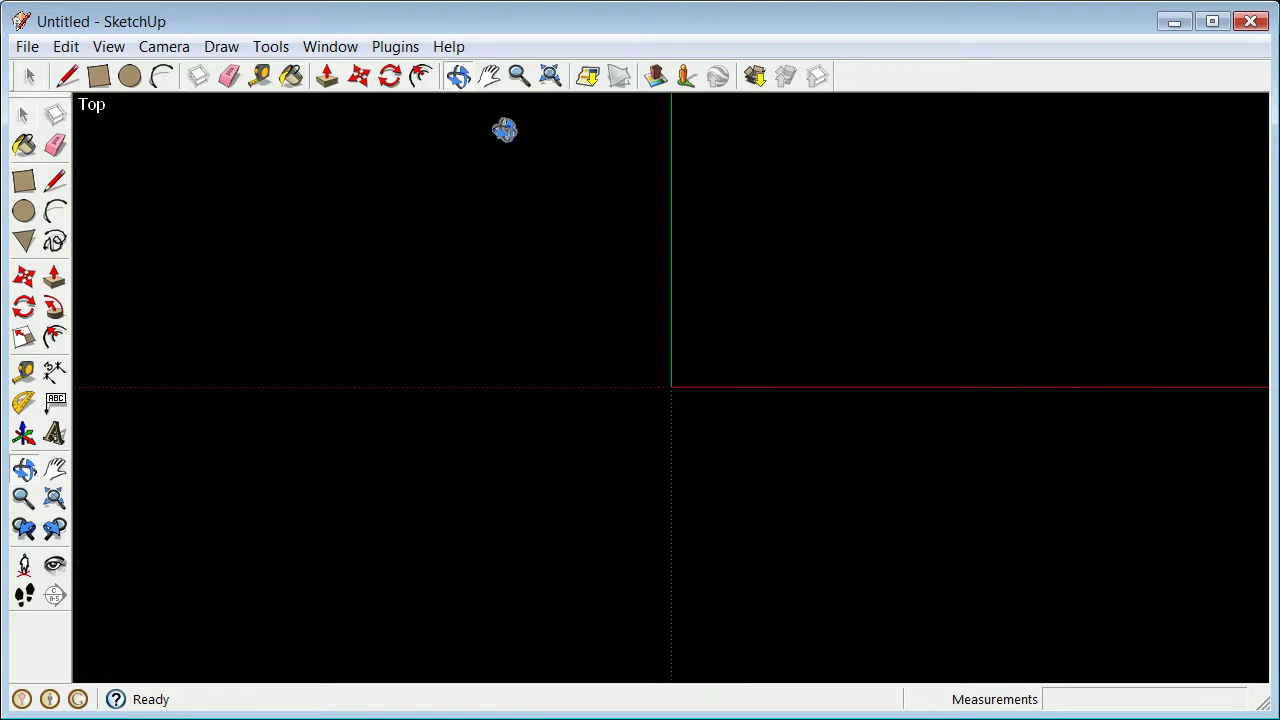
left_click(164, 49)
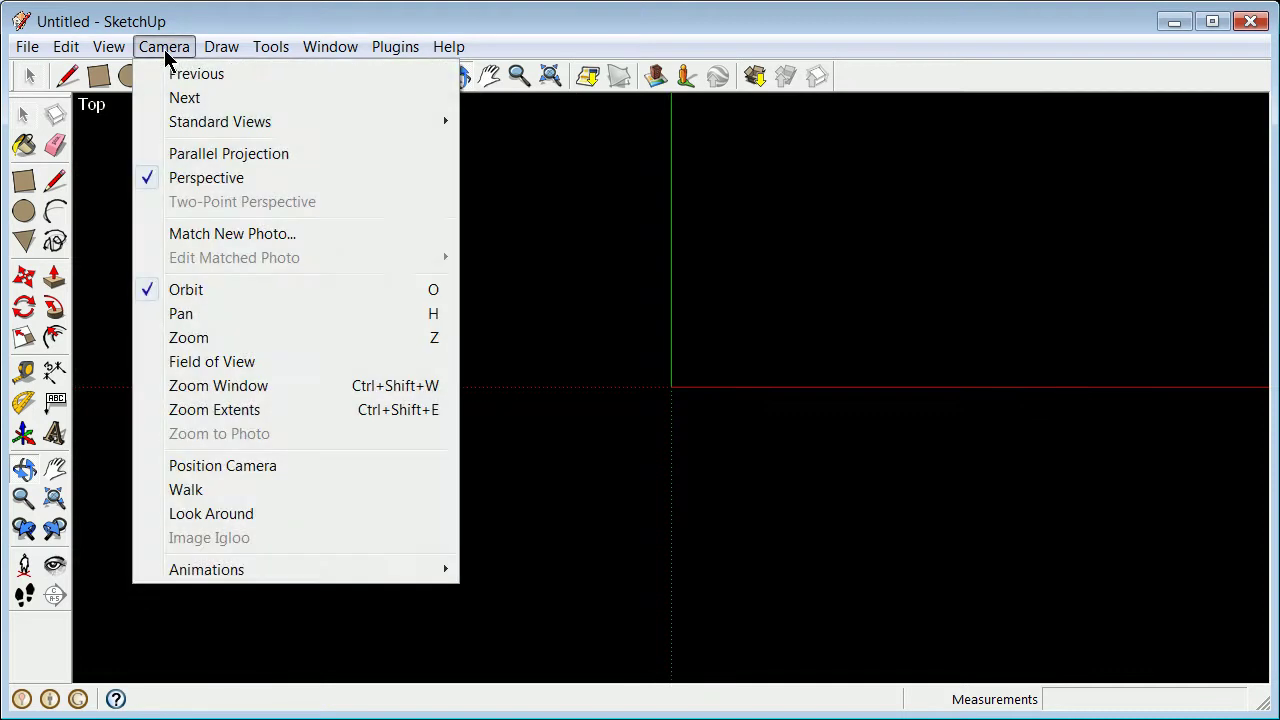
left_click(202, 155)
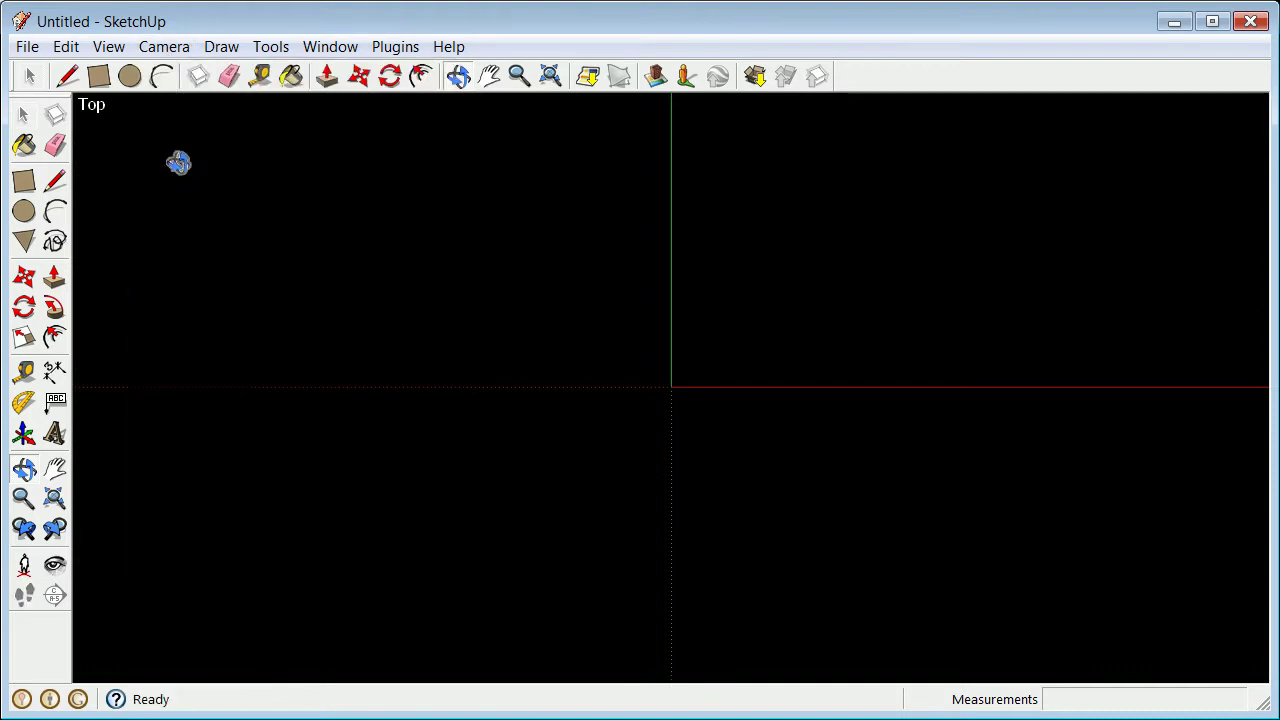
Set the model's decimal length units to Inches in the model info.
left_click(345, 50)
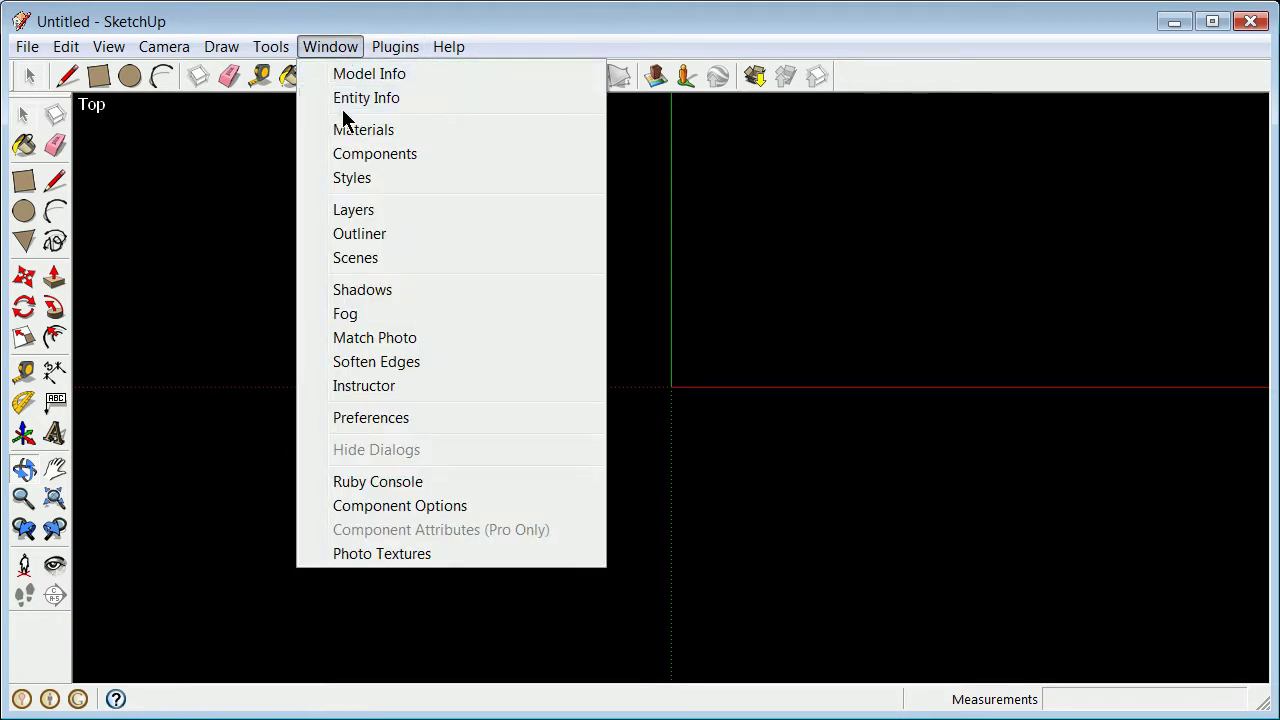
left_click(352, 77)
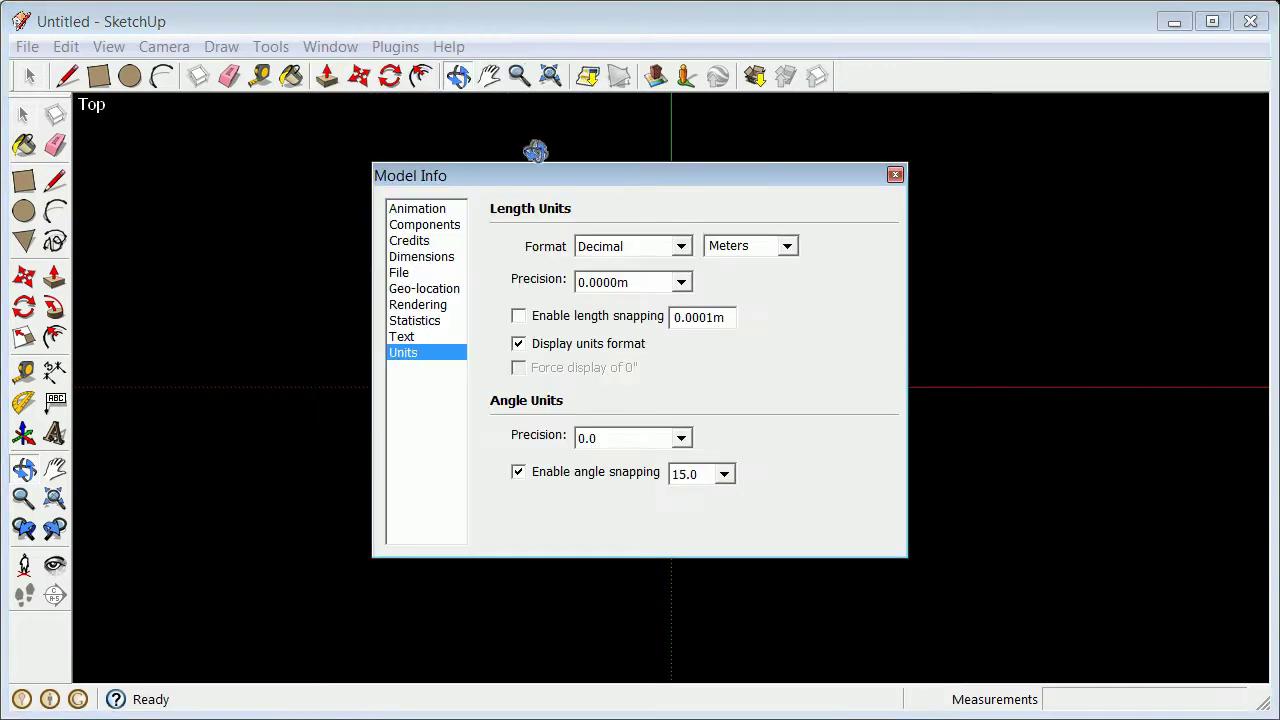
left_click(786, 247)
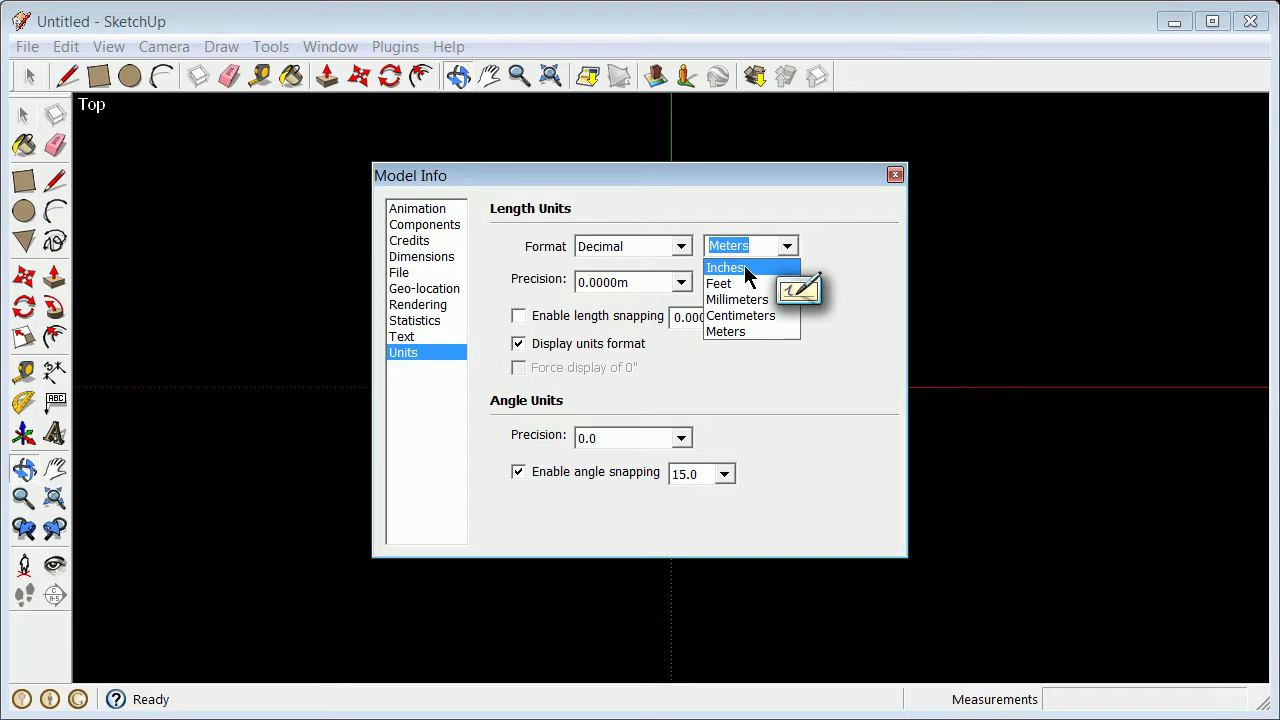
left_click(745, 269)
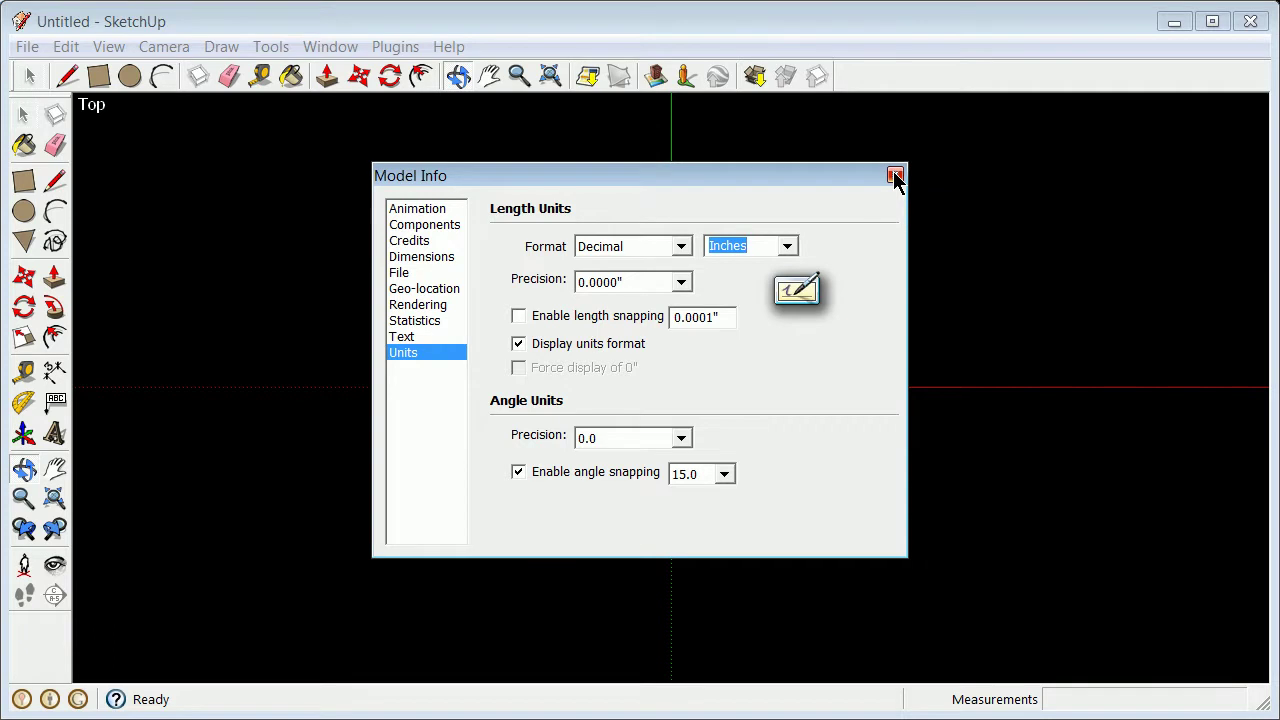
left_click(895, 177)
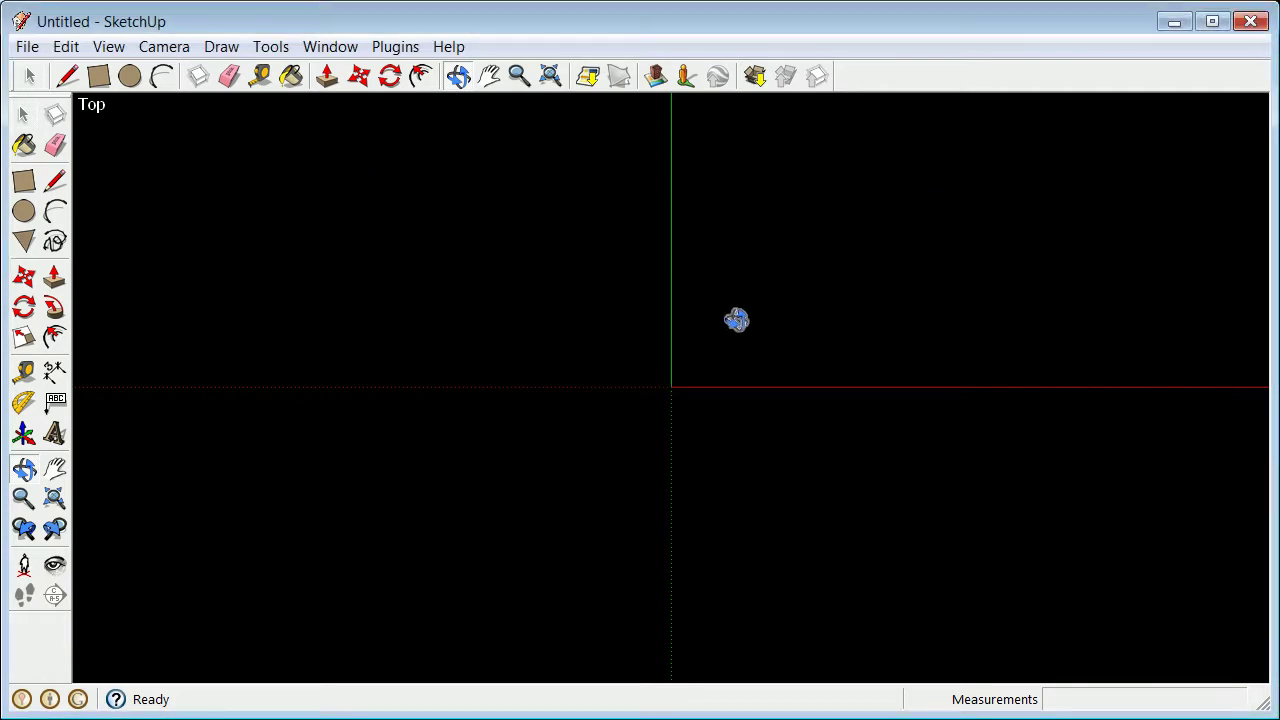
Draw a short line from the origin along the red axis, followed by a longer diagonal line below the axis.
left_click(24, 115)
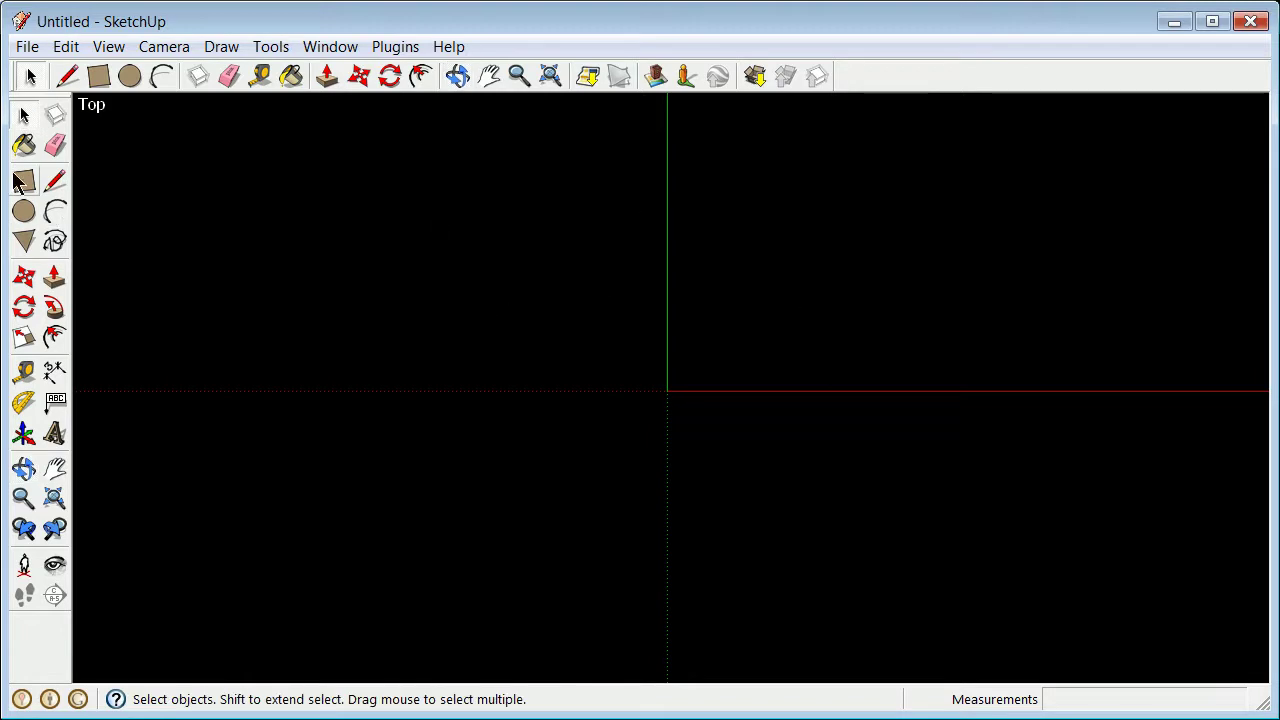
left_click(54, 180)
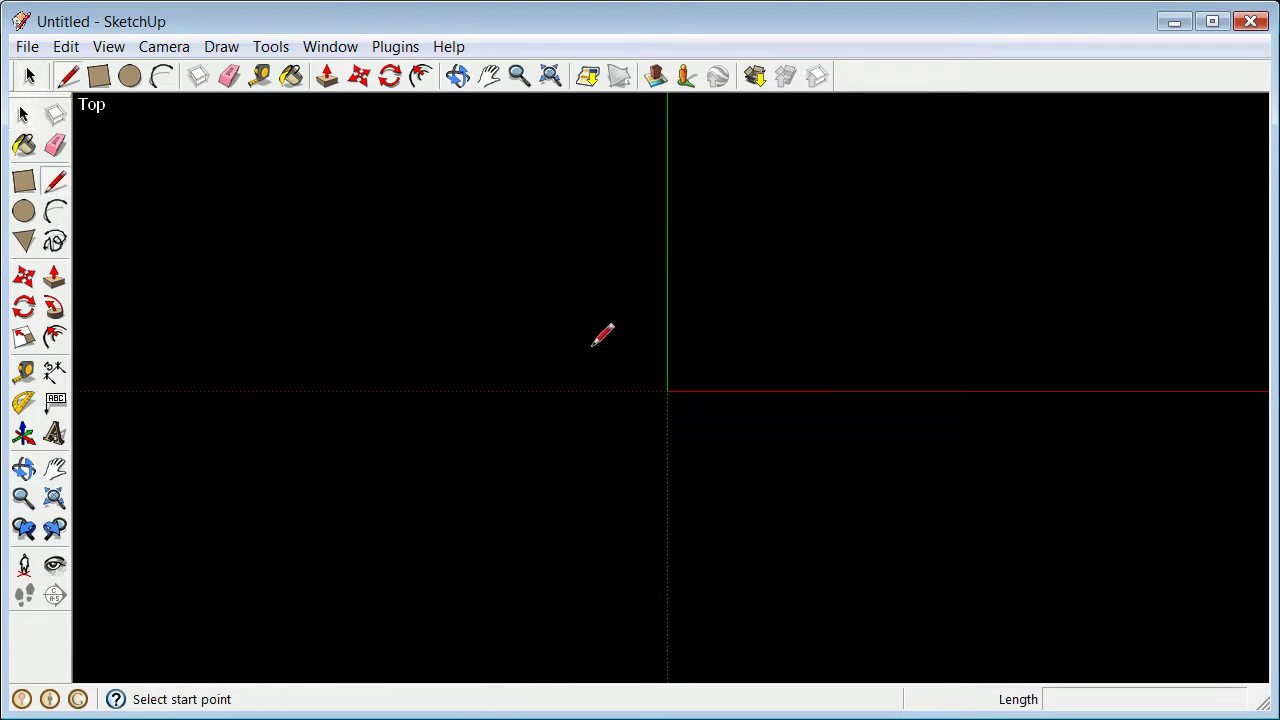
left_click(667, 390)
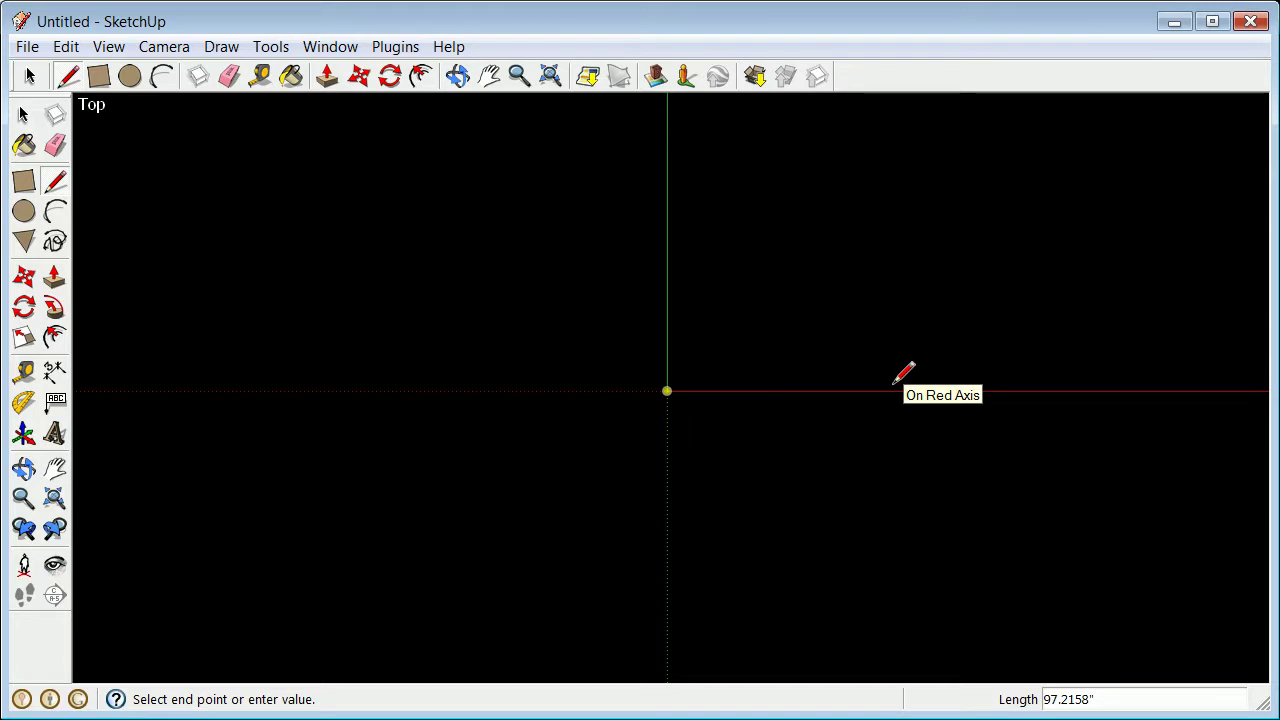
key("Return")
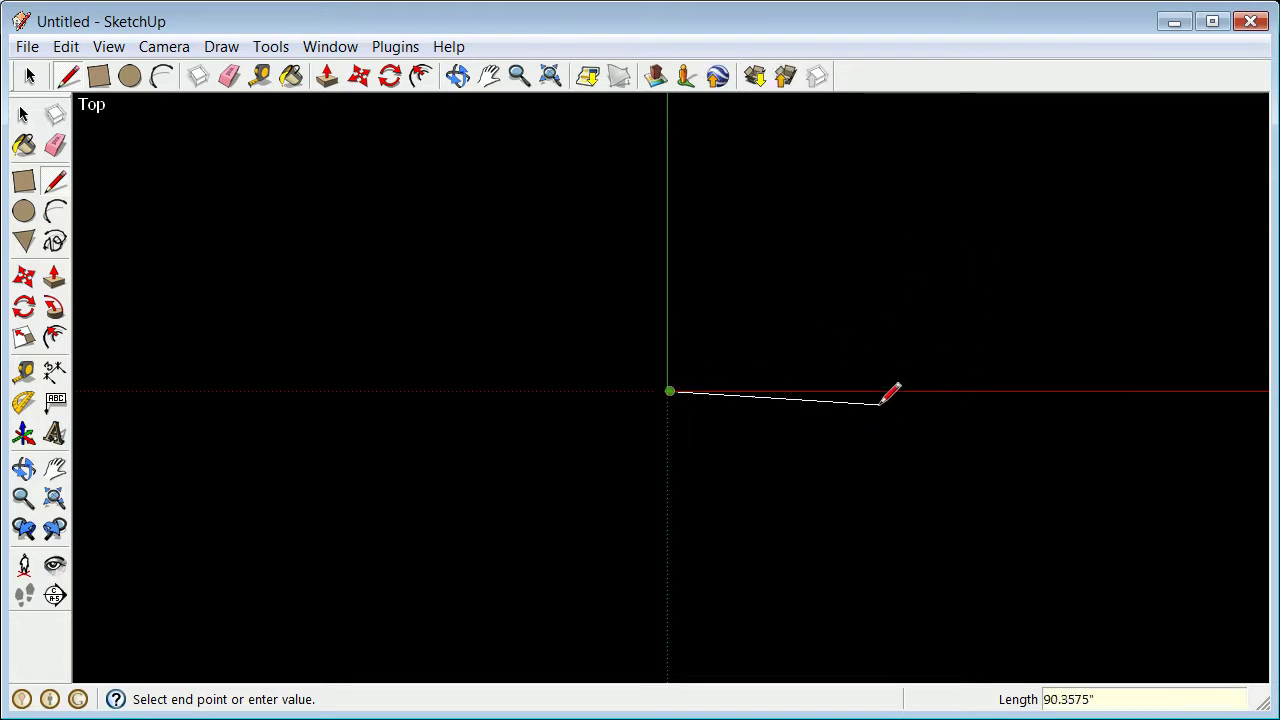
left_click(842, 554)
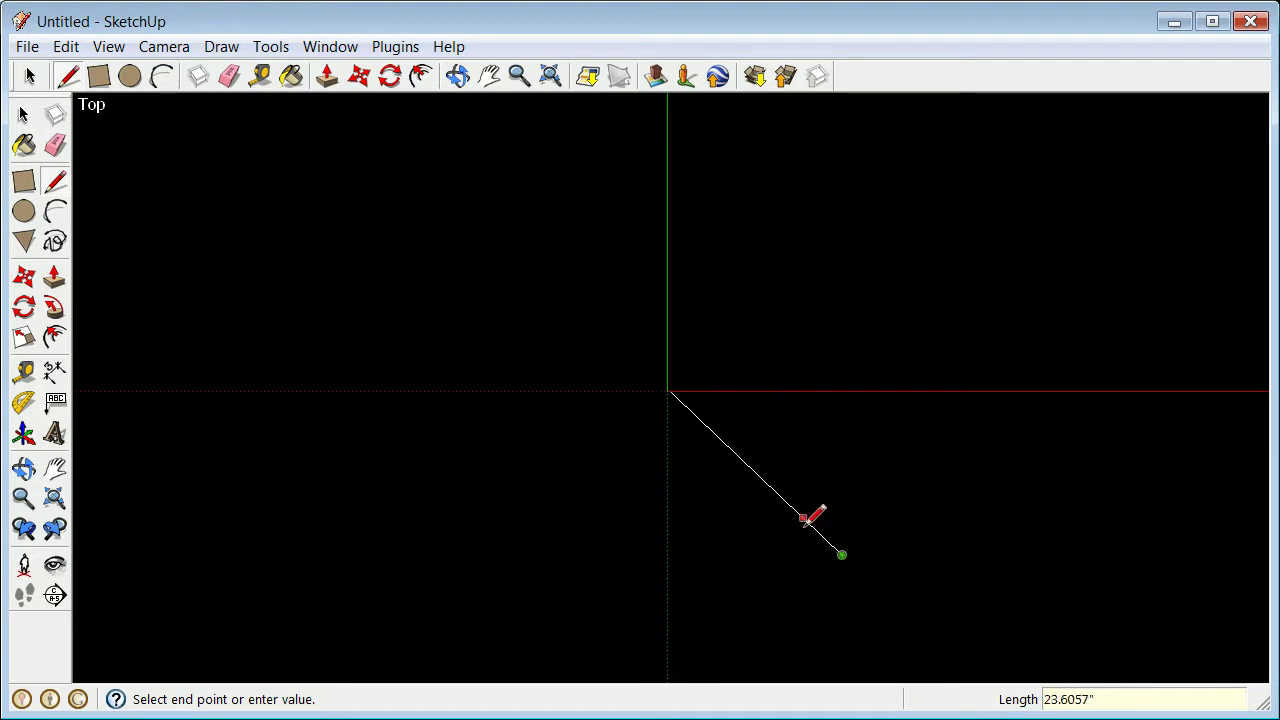
scroll(605, 365, "up", 3)
scroll(274, 288, "up", 1)
left_click(75, 218)
left_click(24, 114)
Draw a second short line along the red axis from the first one's end, followed by a diagonal line above the axis.
scroll(826, 389, "up", 2)
scroll(611, 503, "up", 3)
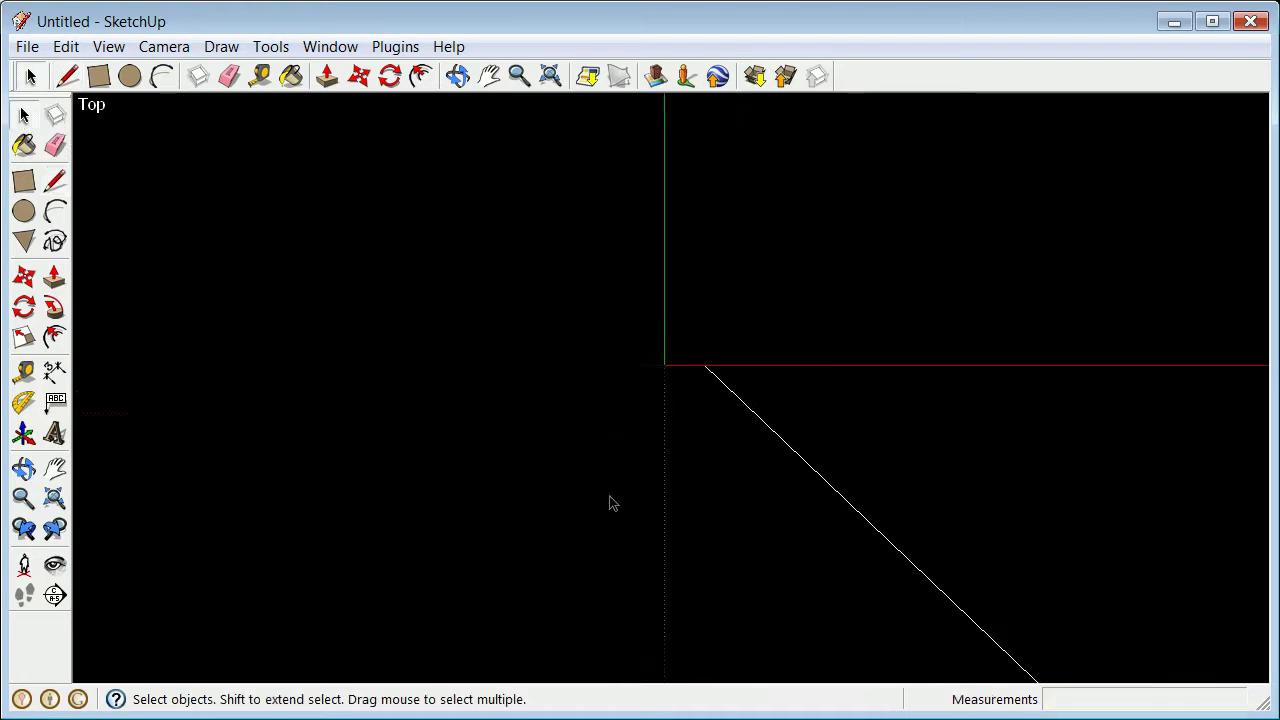
left_click(55, 180)
left_click(704, 366)
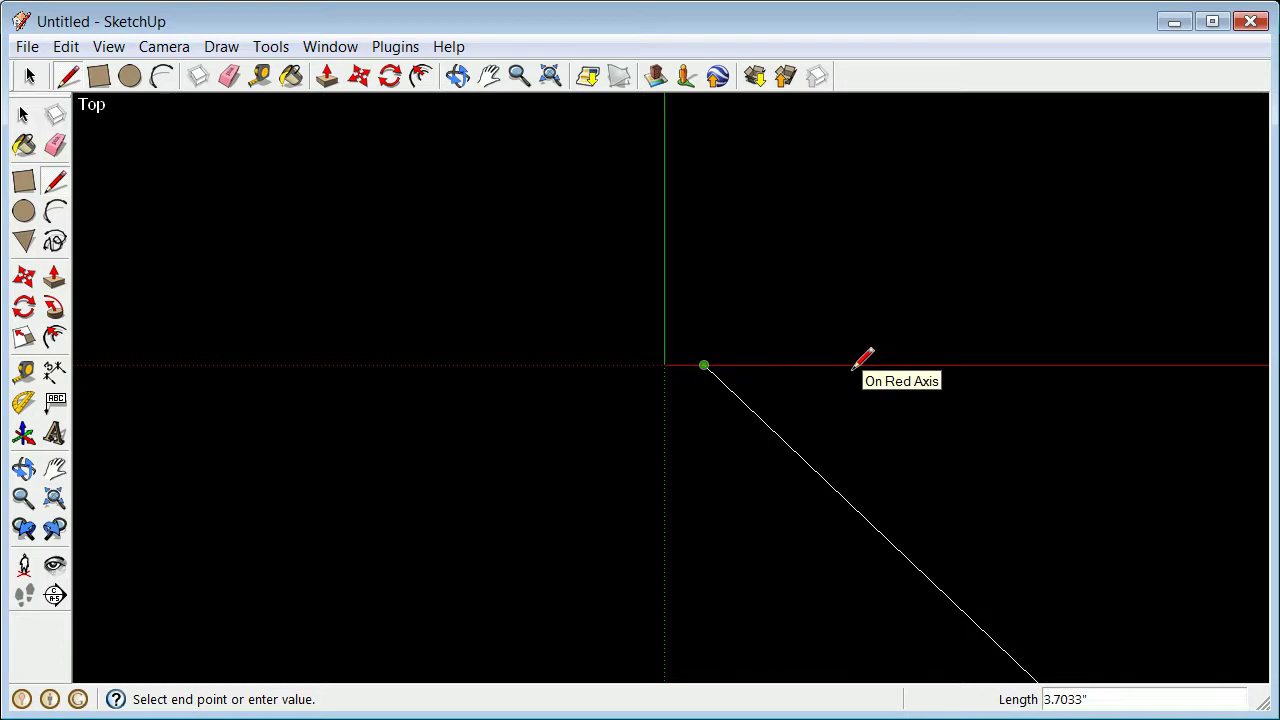
left_click(886, 215)
key("space")
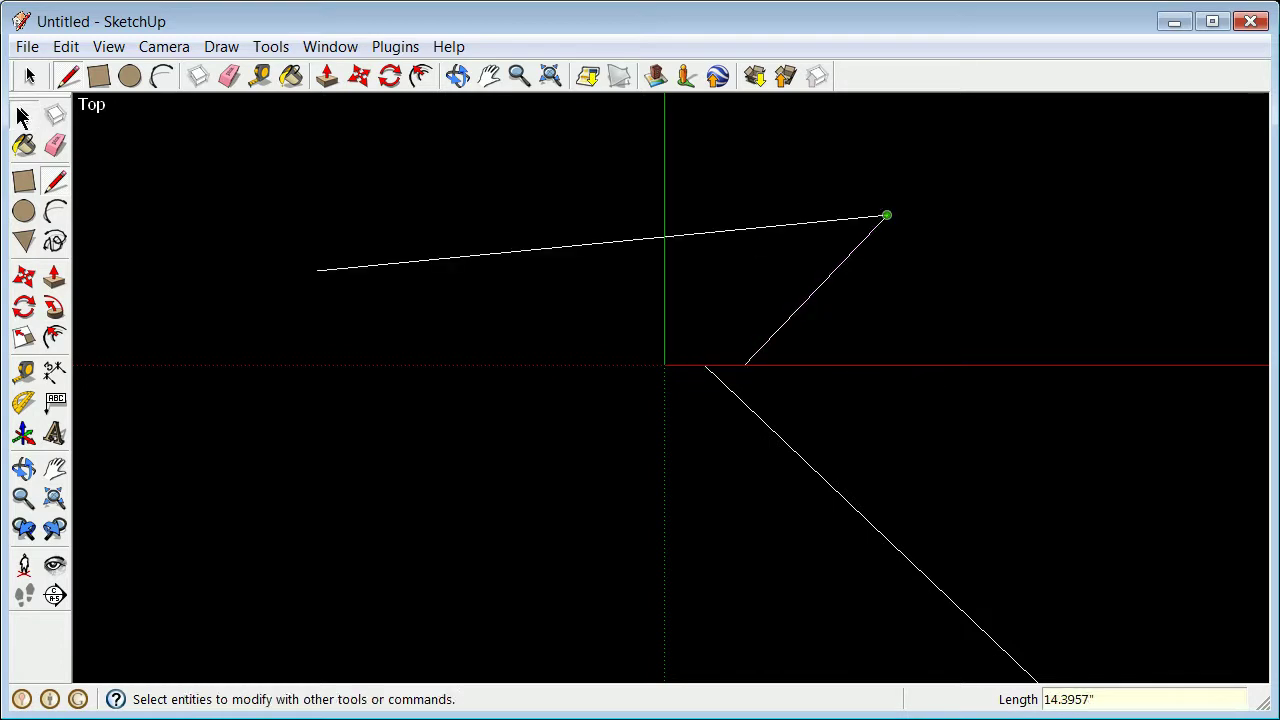
Erase the two diagonal lines below and above the red axis.
left_click_drag(857, 571, 858, 571)
right_click(896, 550)
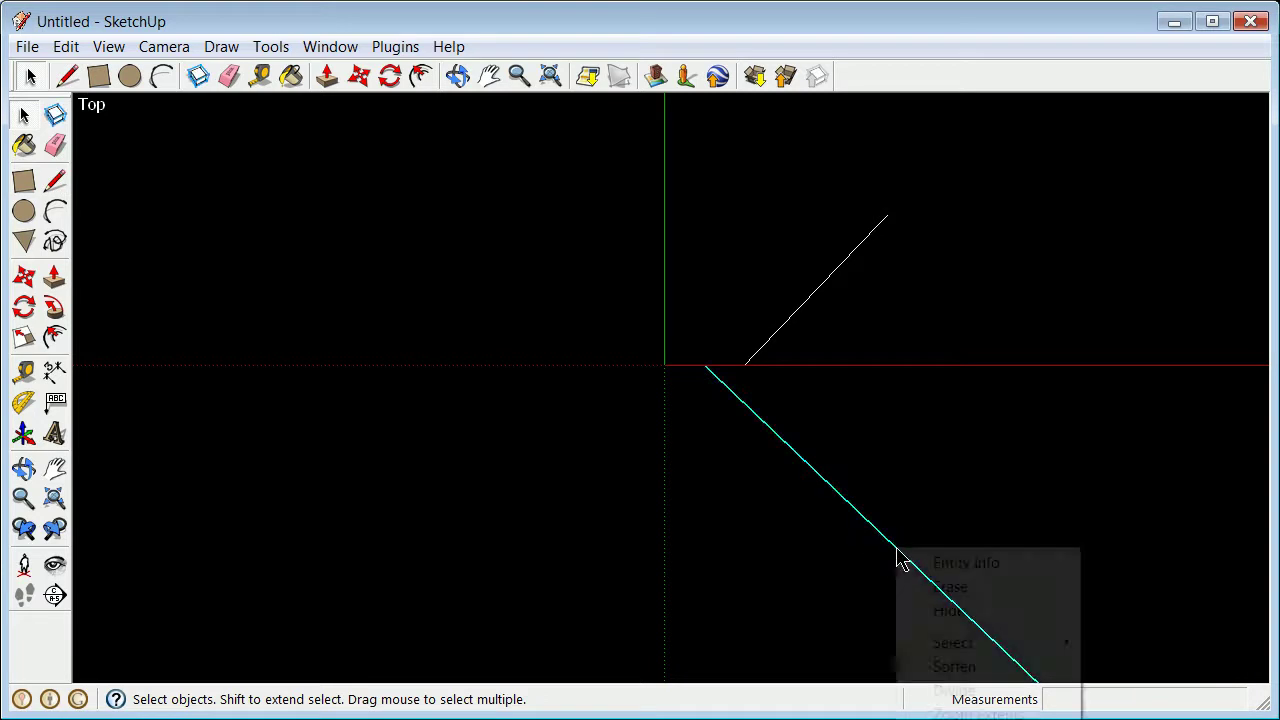
left_click(979, 588)
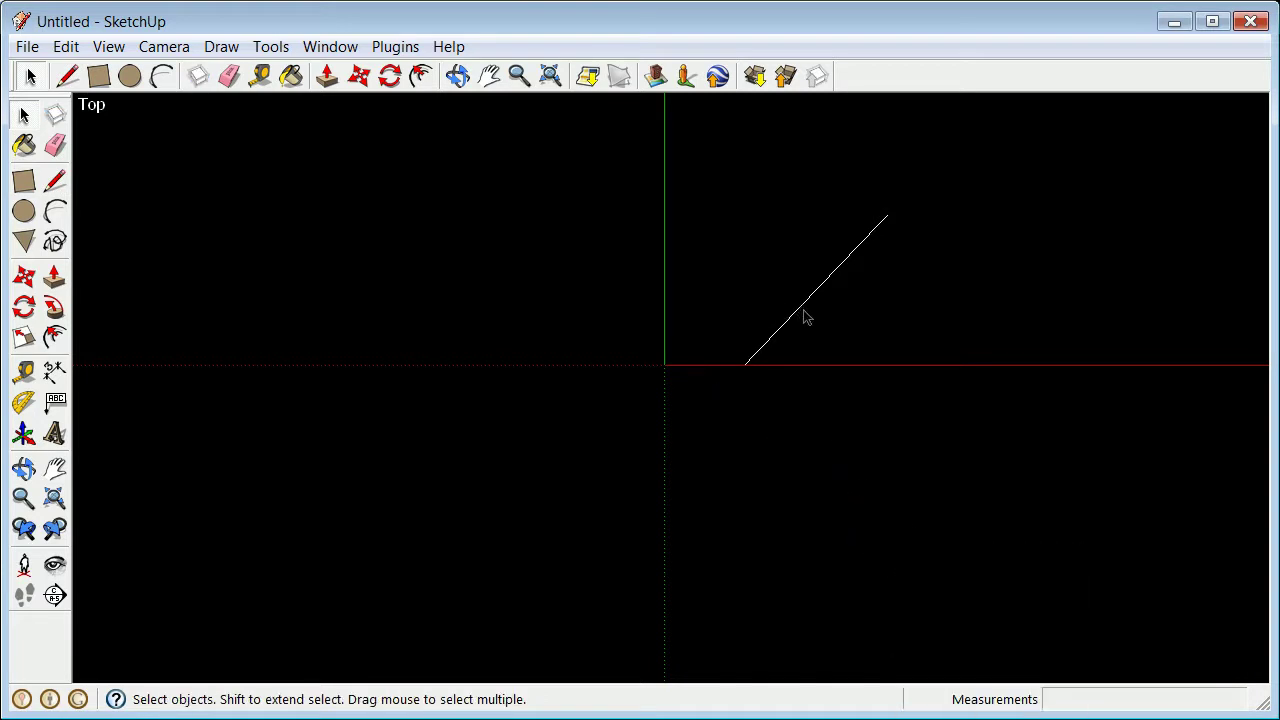
right_click(804, 314)
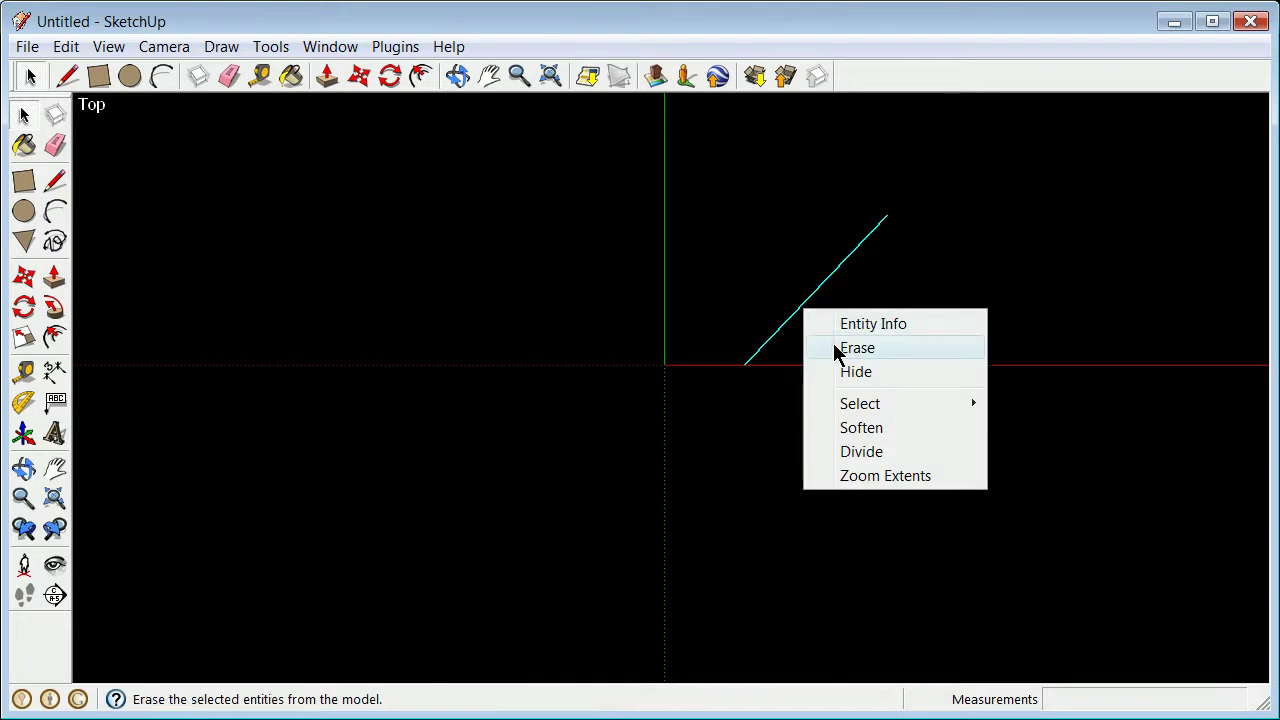
left_click(834, 346)
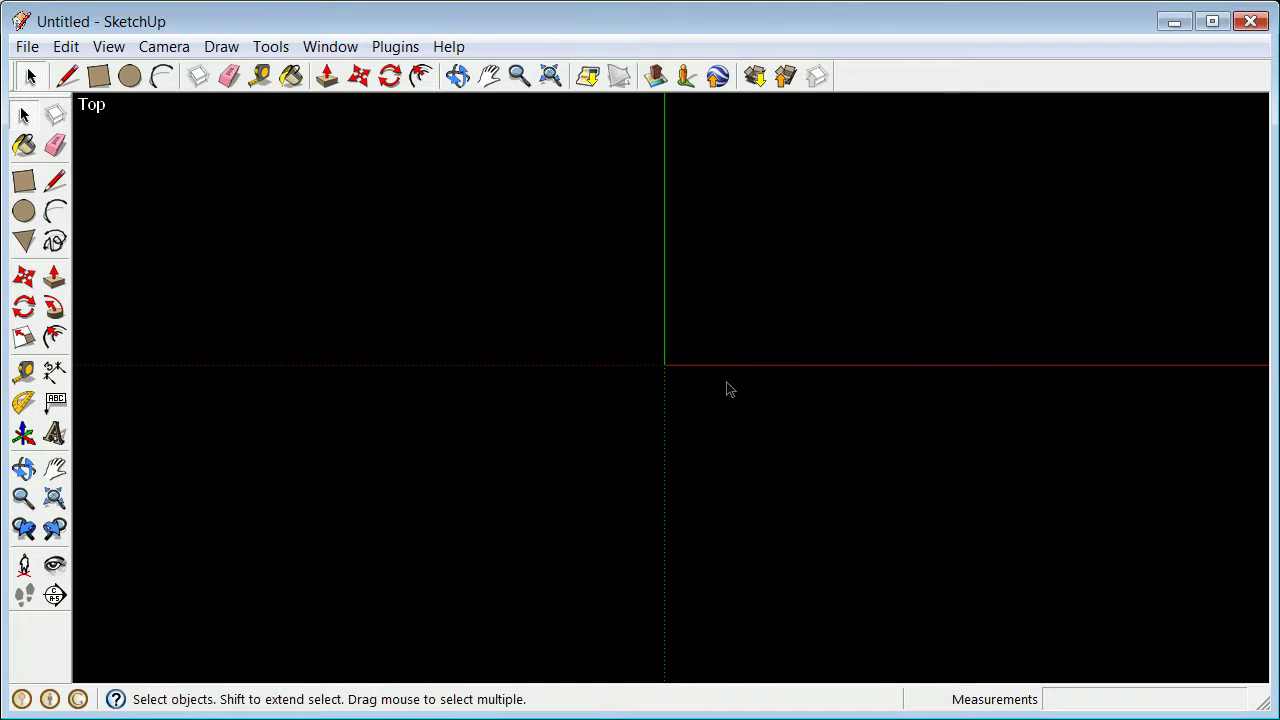
Hide the drawing axes and select the short horizontal line to check it.
left_click(99, 47)
left_click(113, 201)
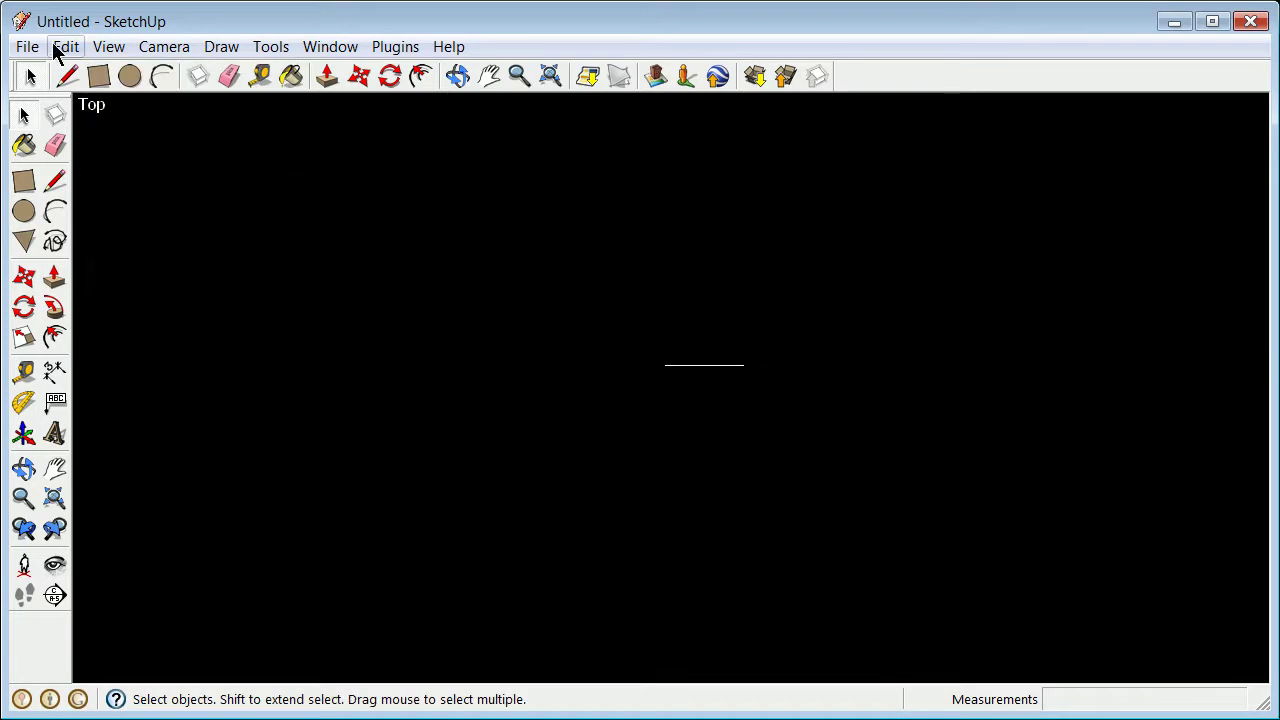
left_click(688, 367)
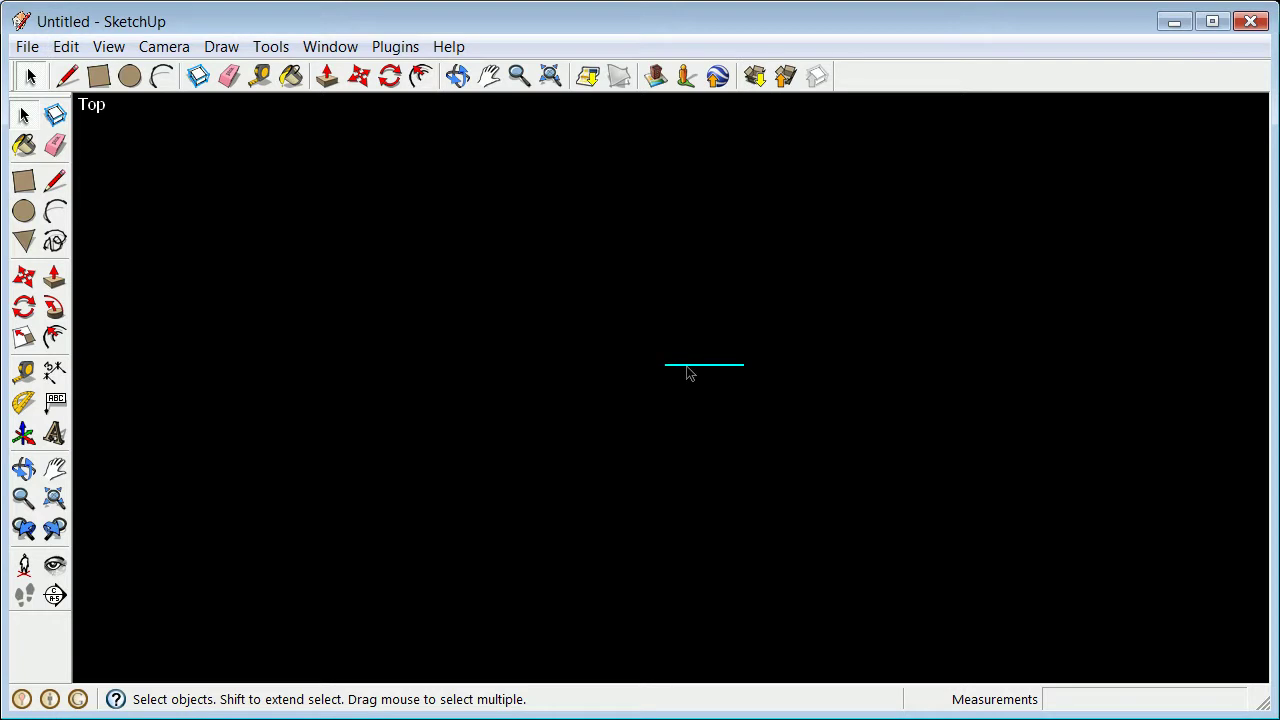
left_click(303, 213)
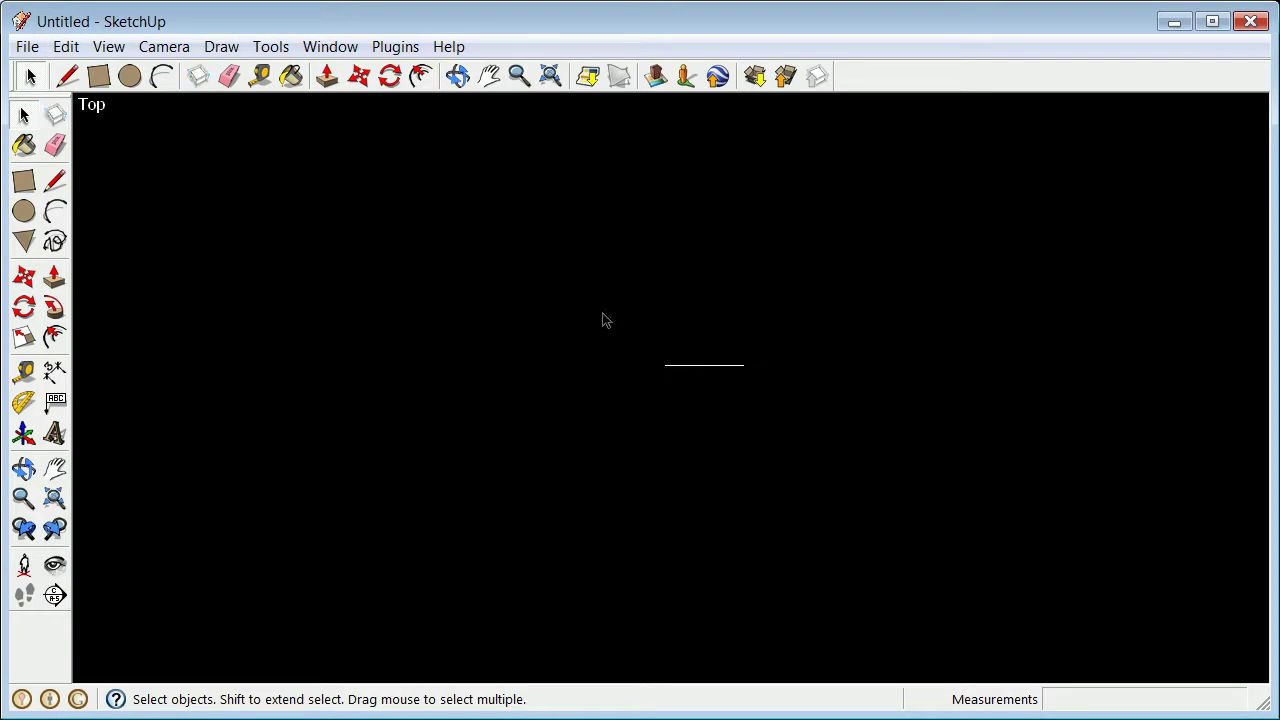
View the entity information of the short horizontal line.
right_click(716, 368)
left_click(757, 381)
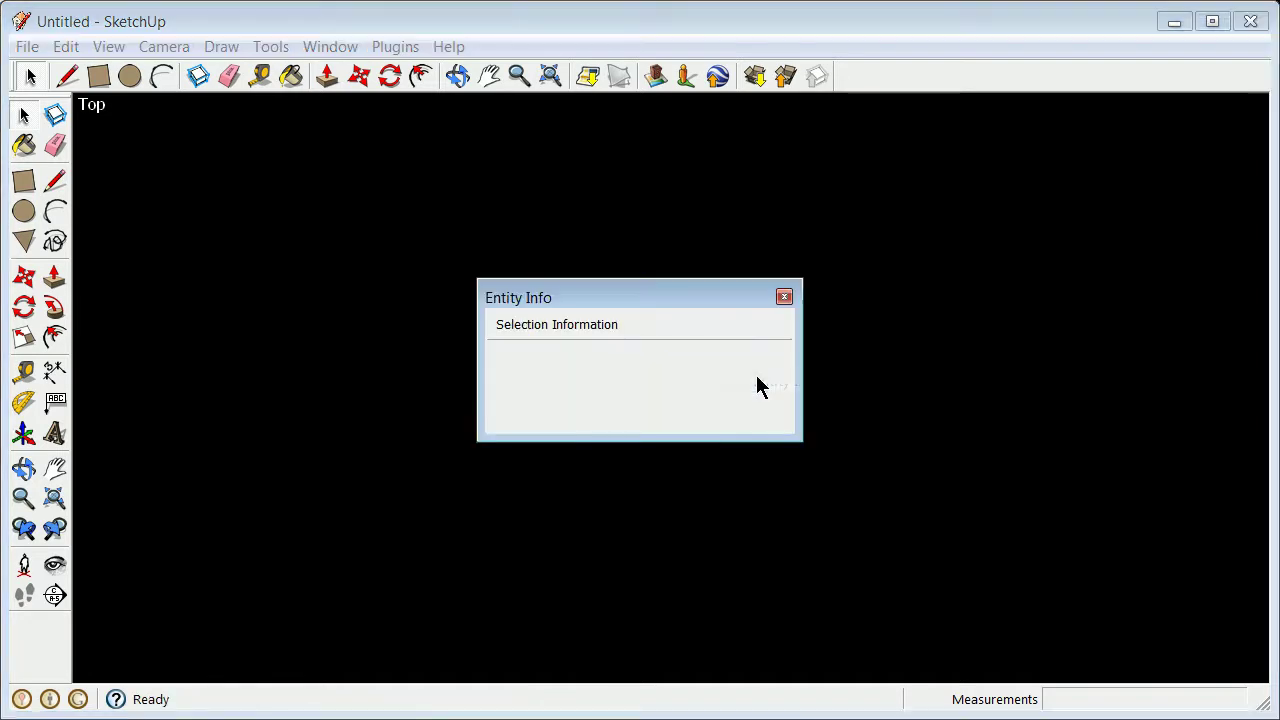
left_click(784, 296)
Divide the short horizontal line into 2 segments and erase the left segment.
left_click(54, 179)
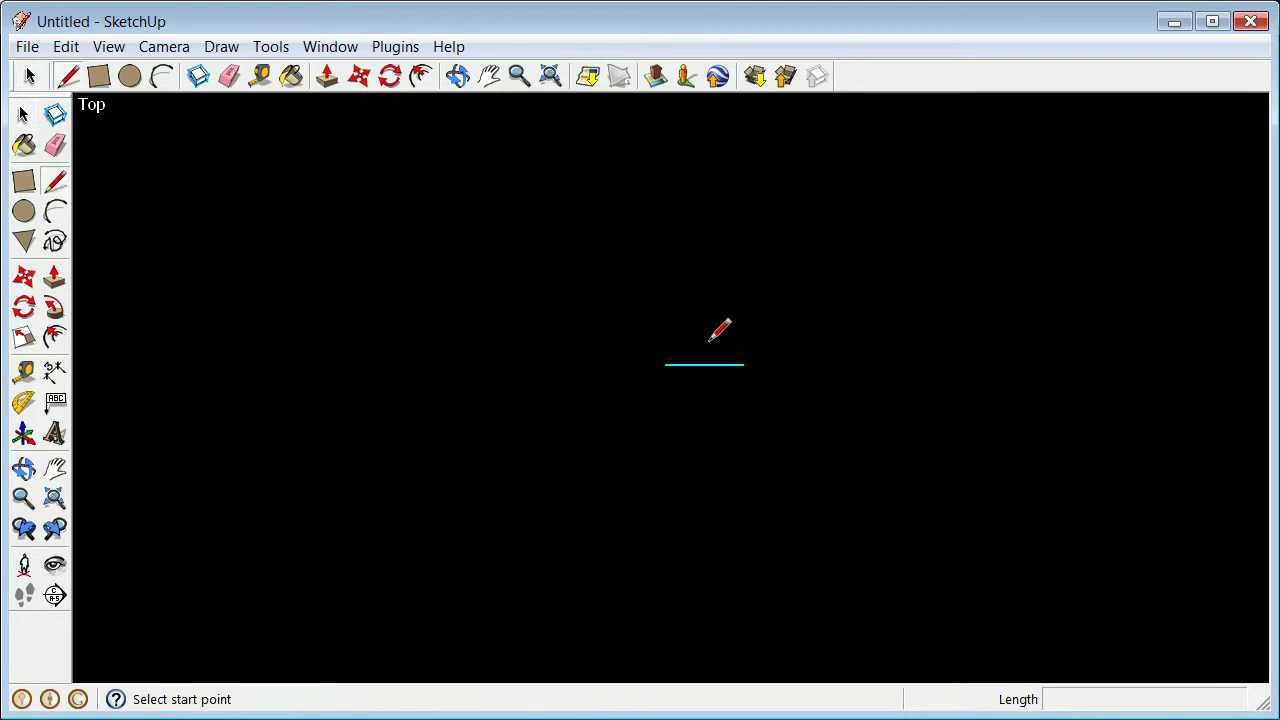
left_click(24, 114)
left_click(640, 364)
right_click(713, 367)
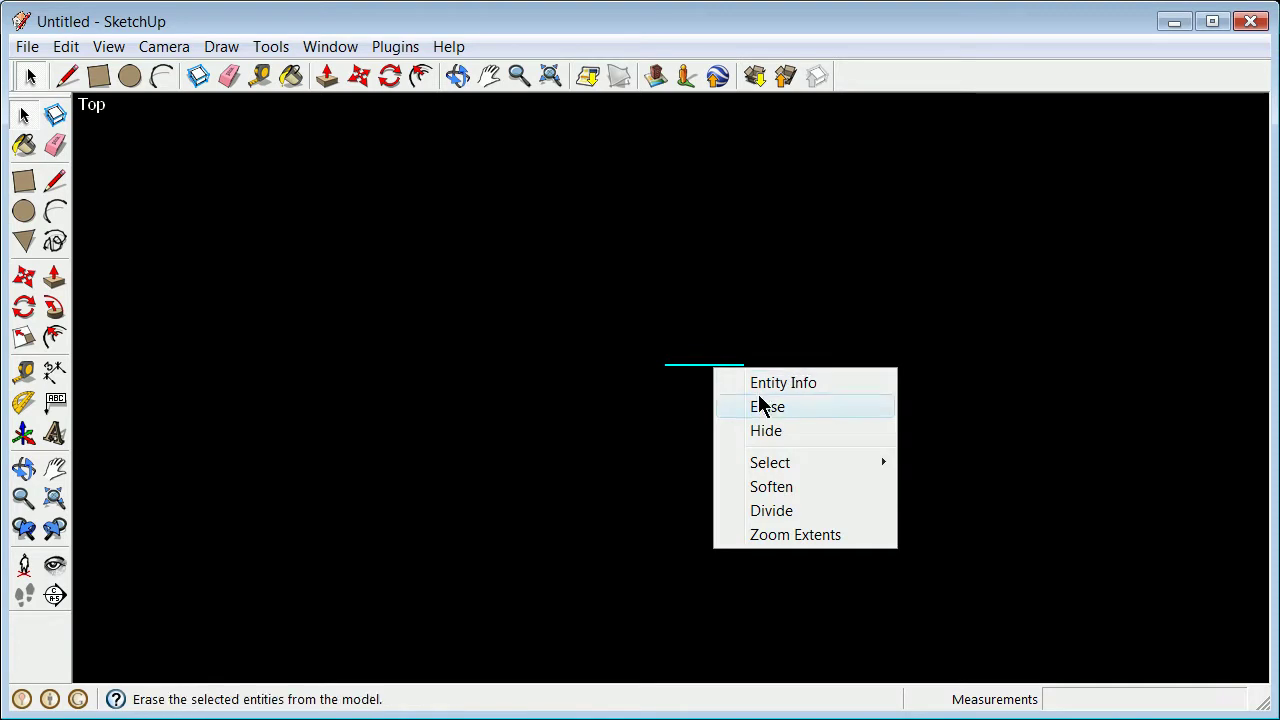
left_click(780, 511)
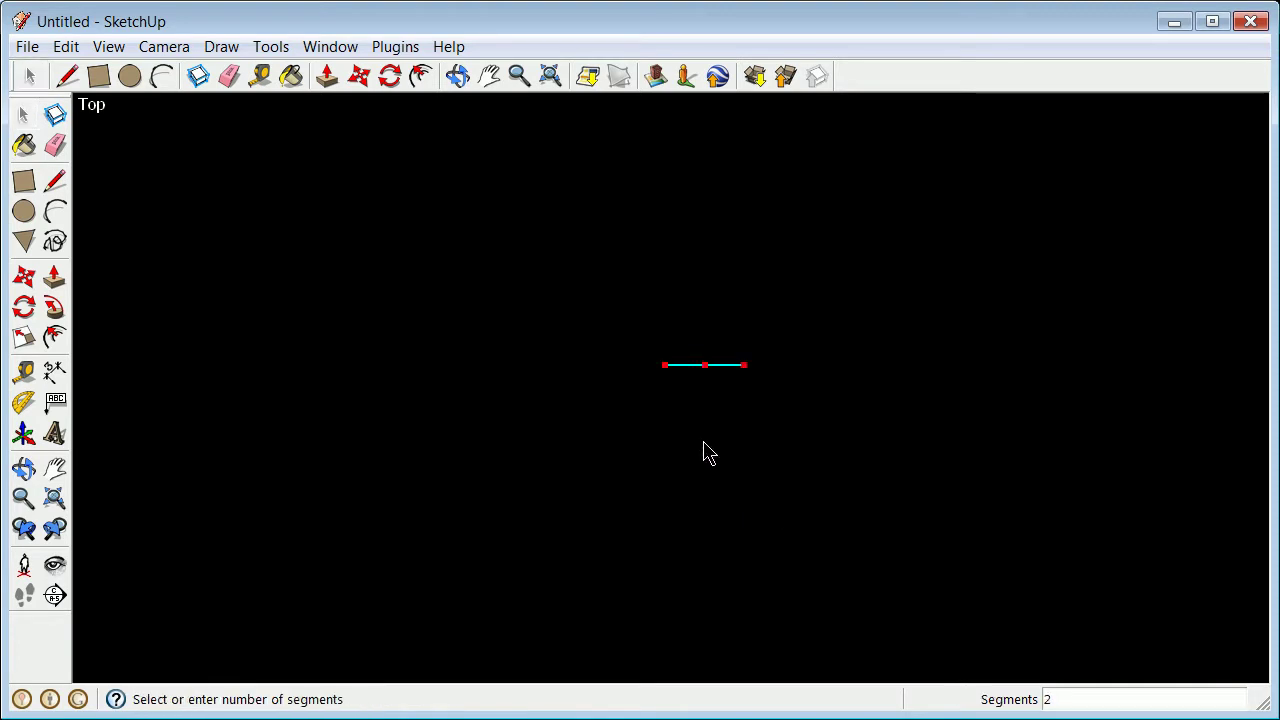
left_click(703, 440)
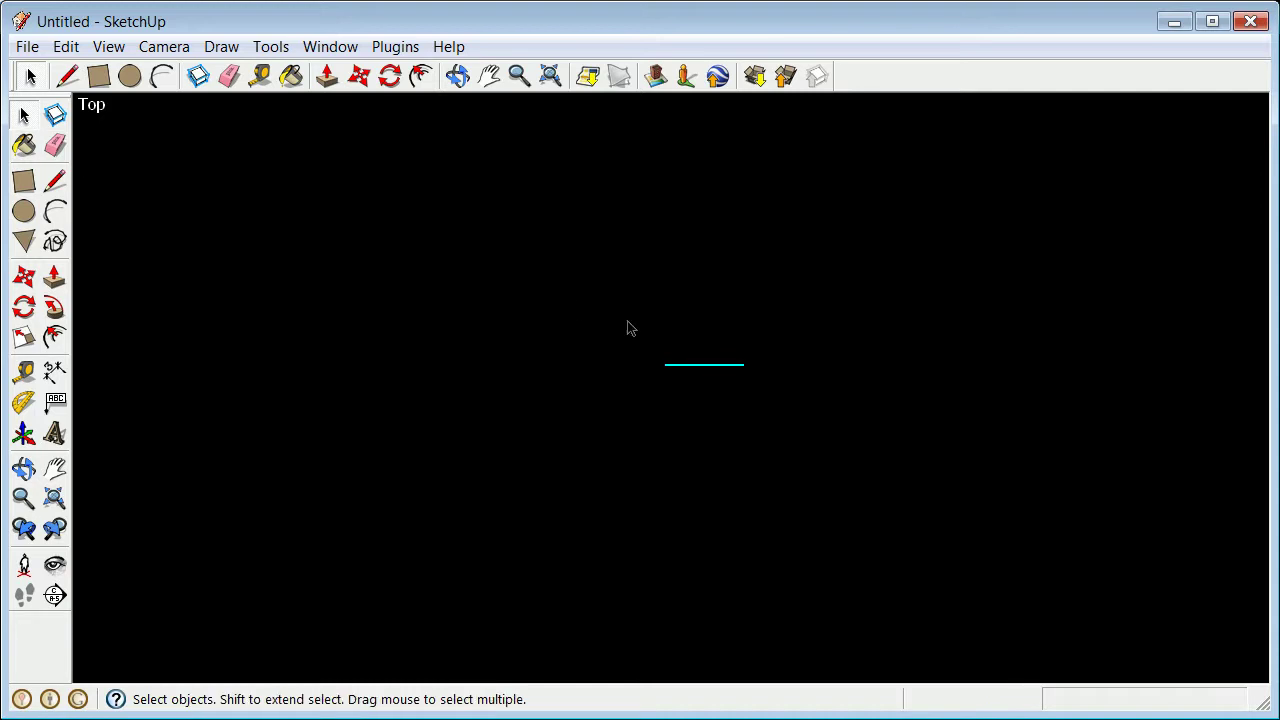
right_click(674, 366)
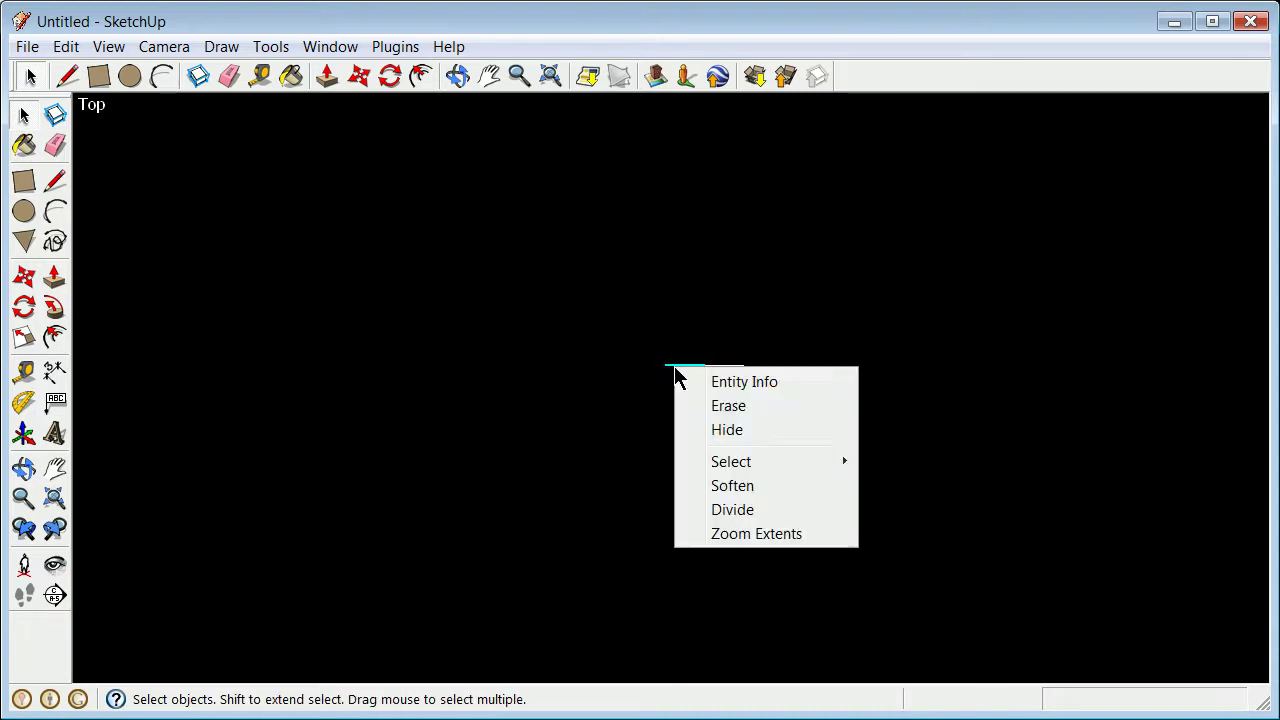
left_click(750, 410)
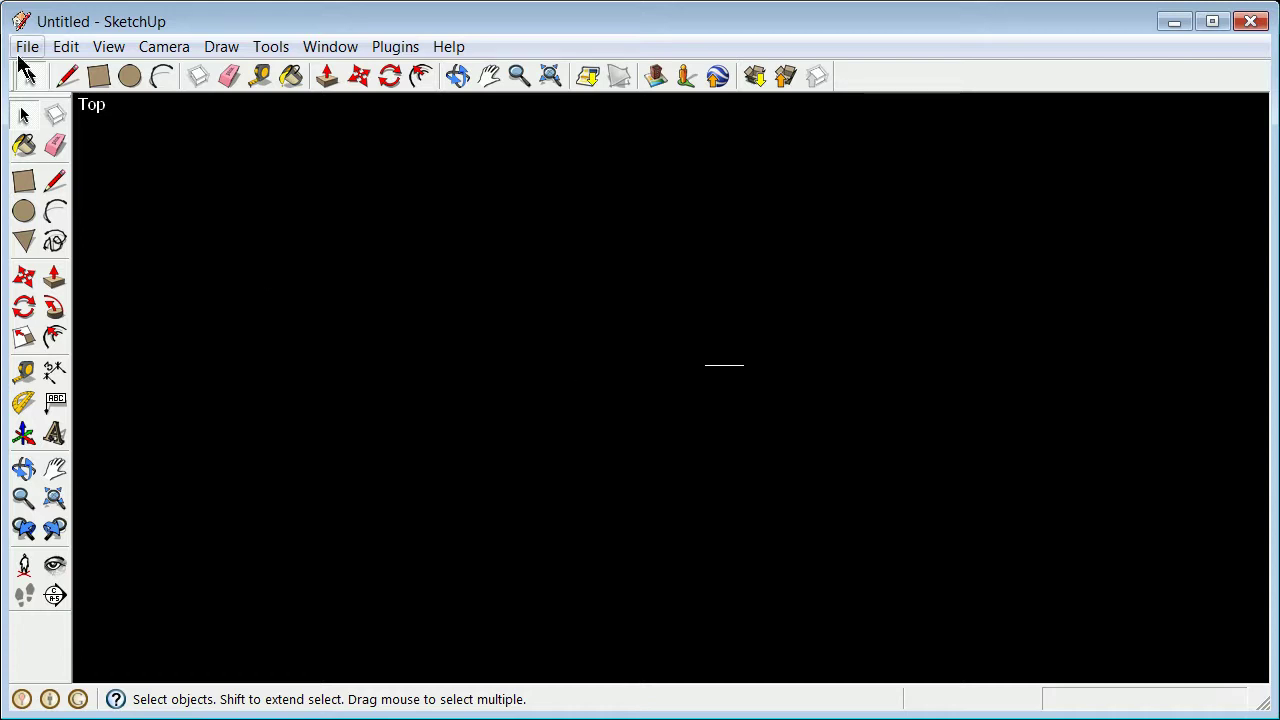
Show the drawing axes and draw a line from the origin along the positive green axis.
left_click(105, 46)
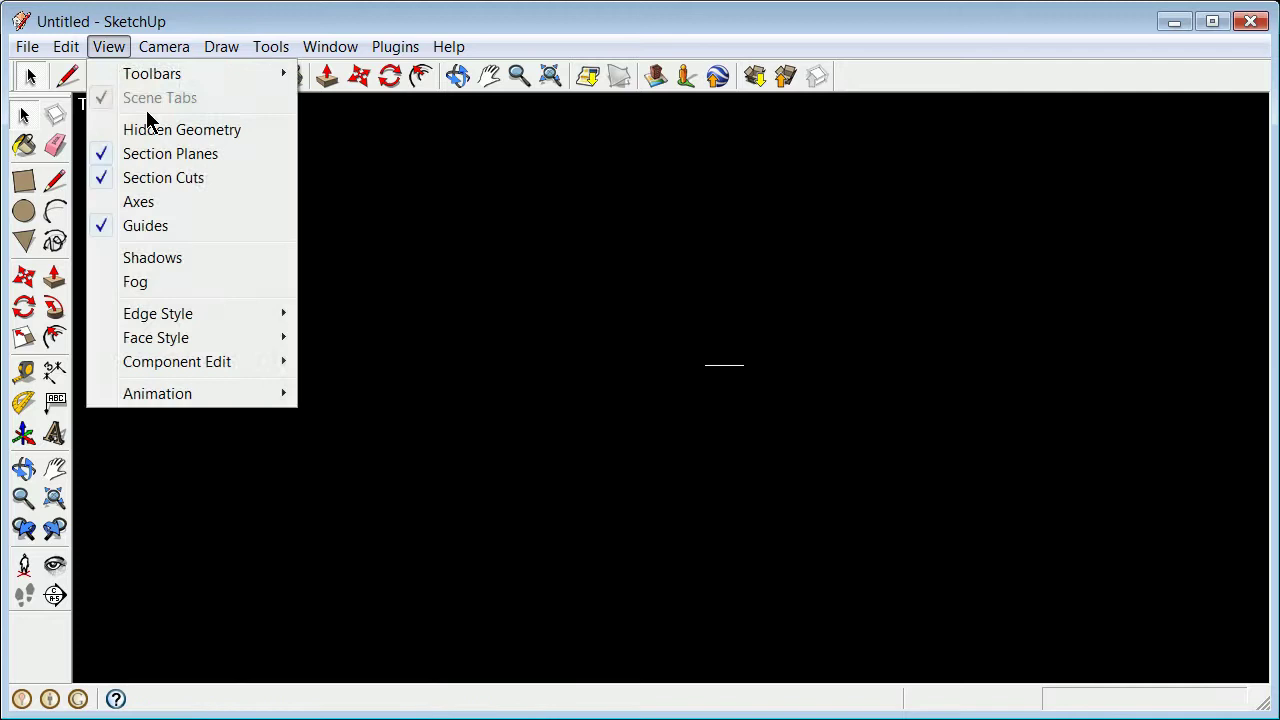
left_click(151, 202)
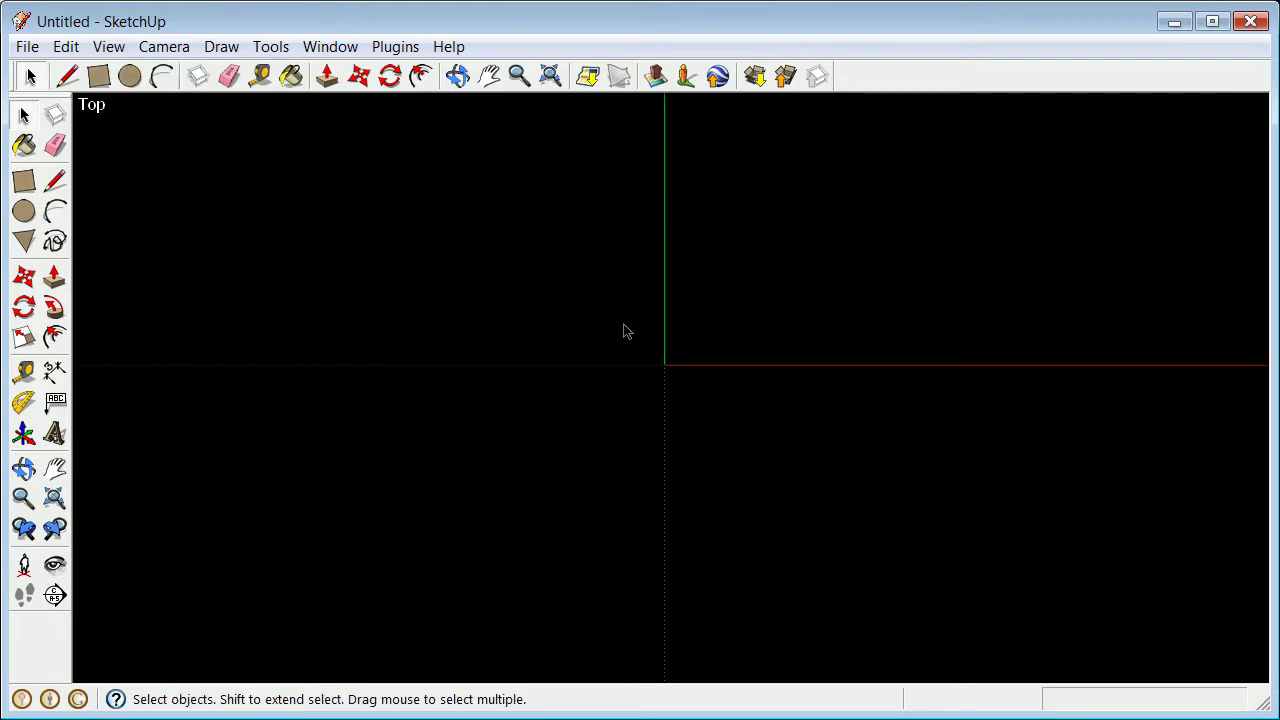
left_click(54, 177)
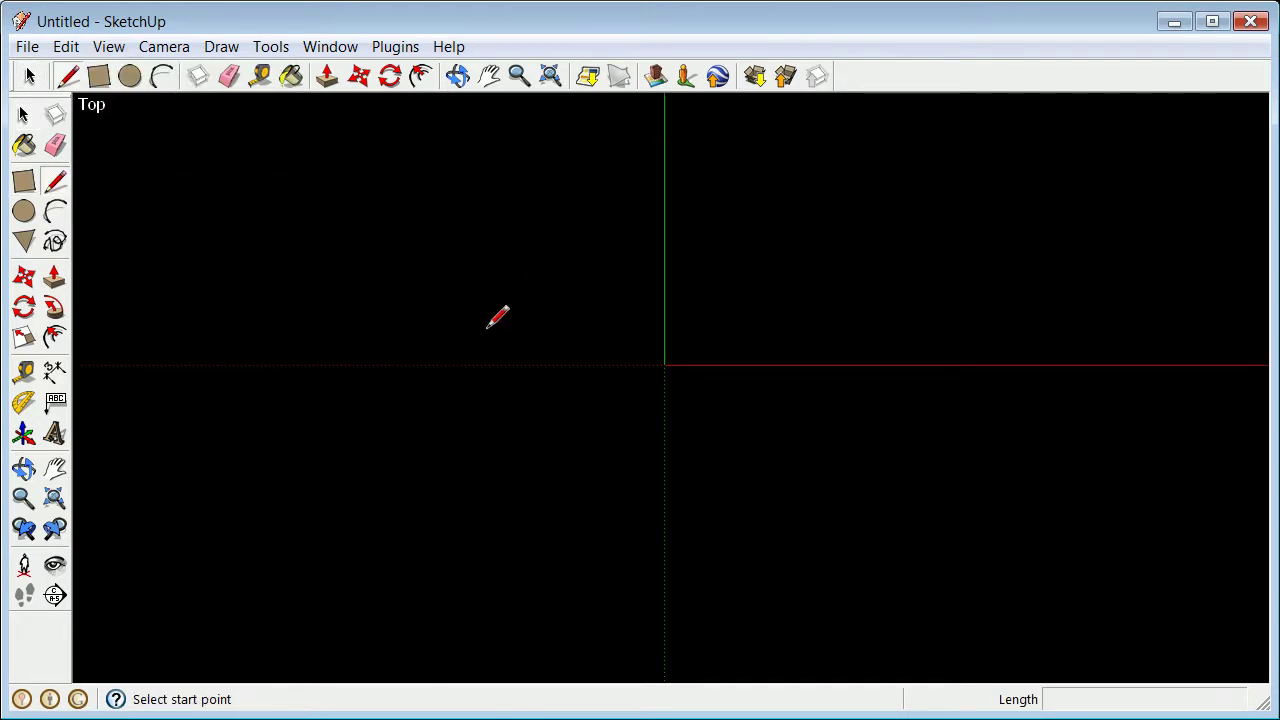
left_click(663, 365)
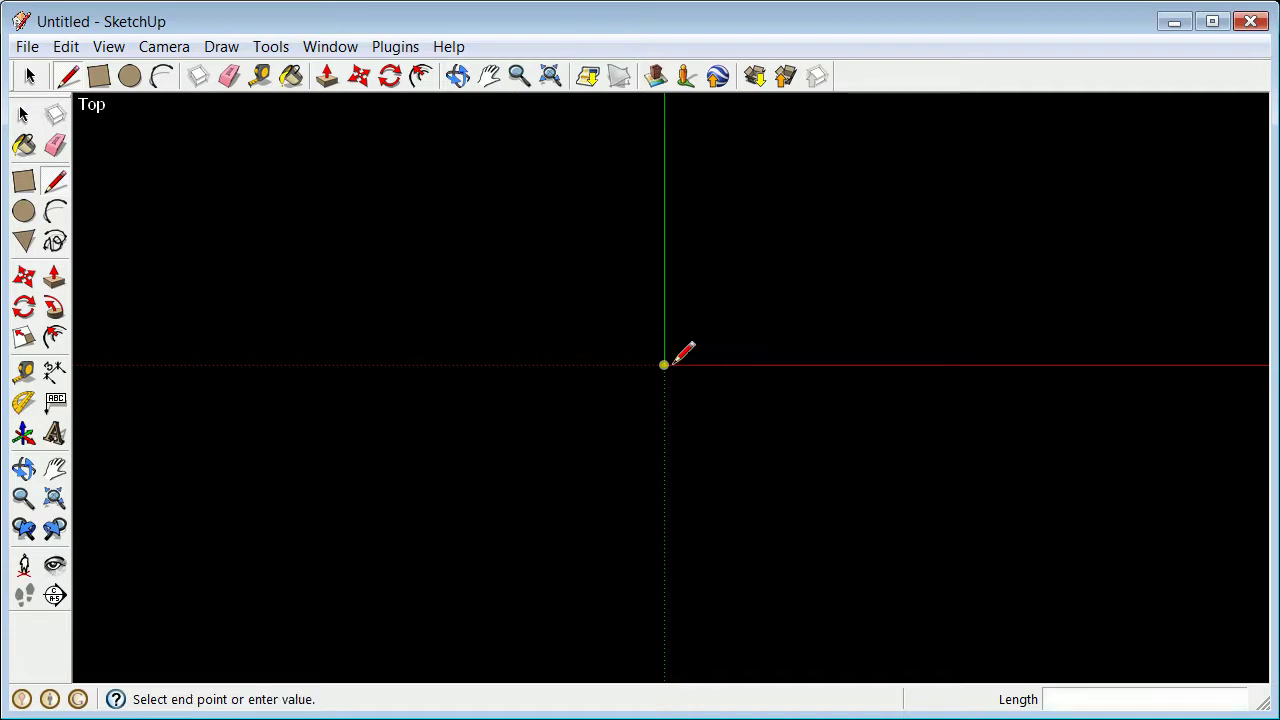
left_click(663, 212)
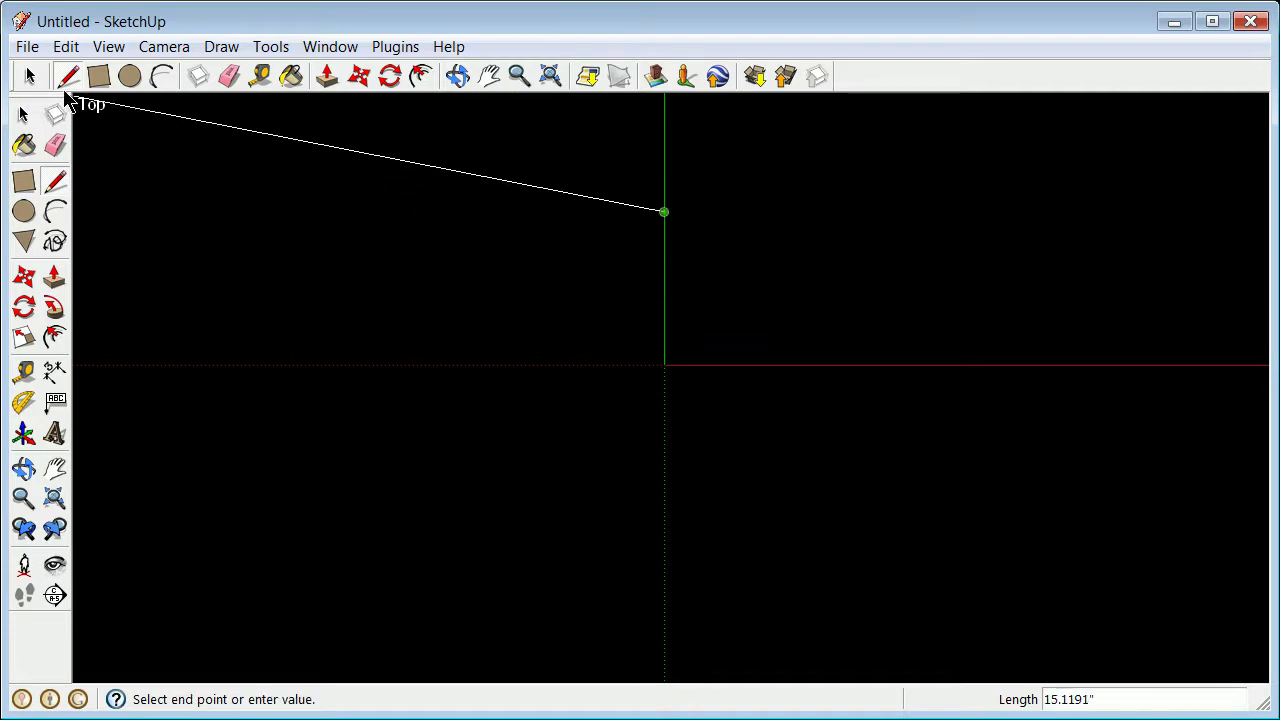
left_click(29, 77)
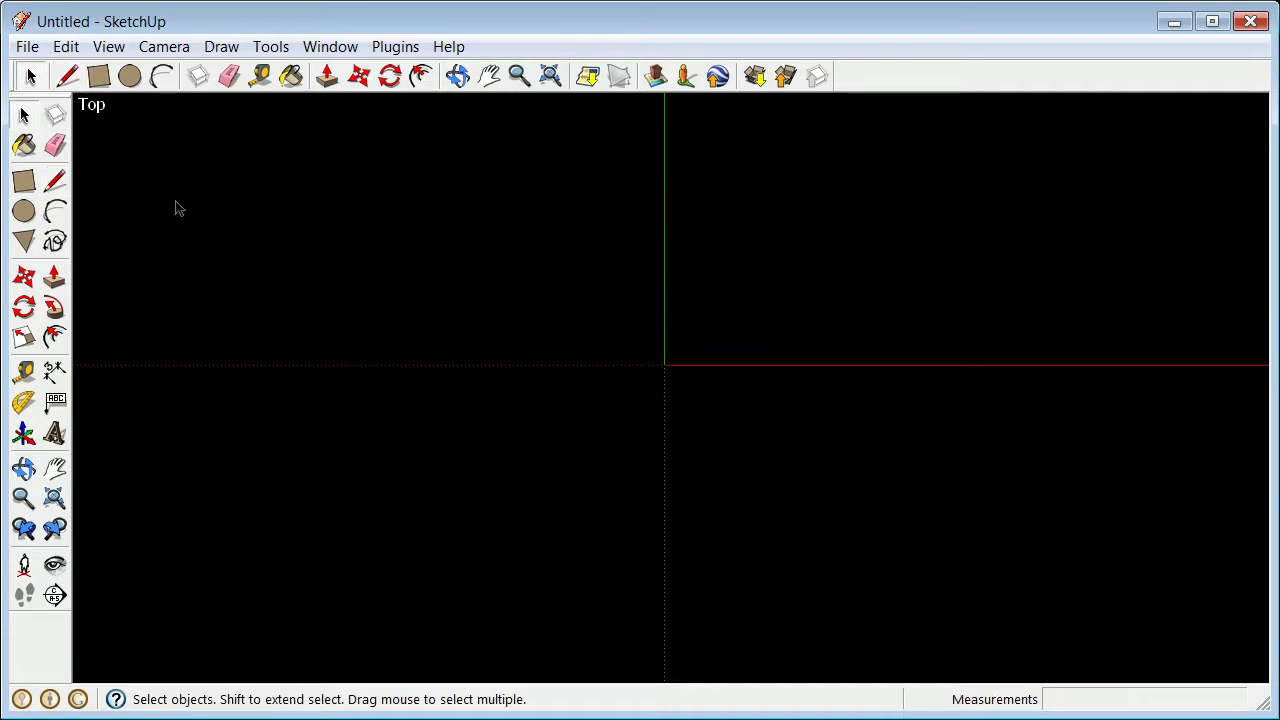
Hide the drawing axes and rotate the vertical line 30 degrees clockwise about its lower endpoint.
left_click(100, 48)
left_click(105, 196)
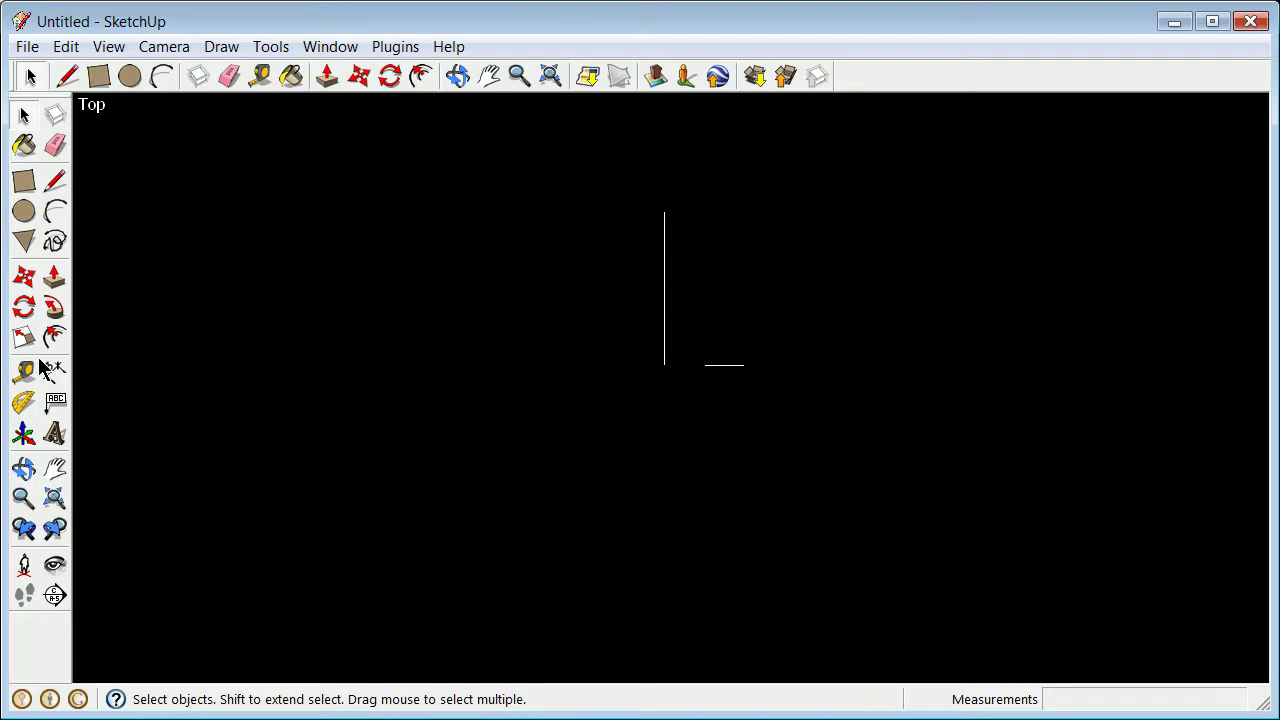
left_click(25, 116)
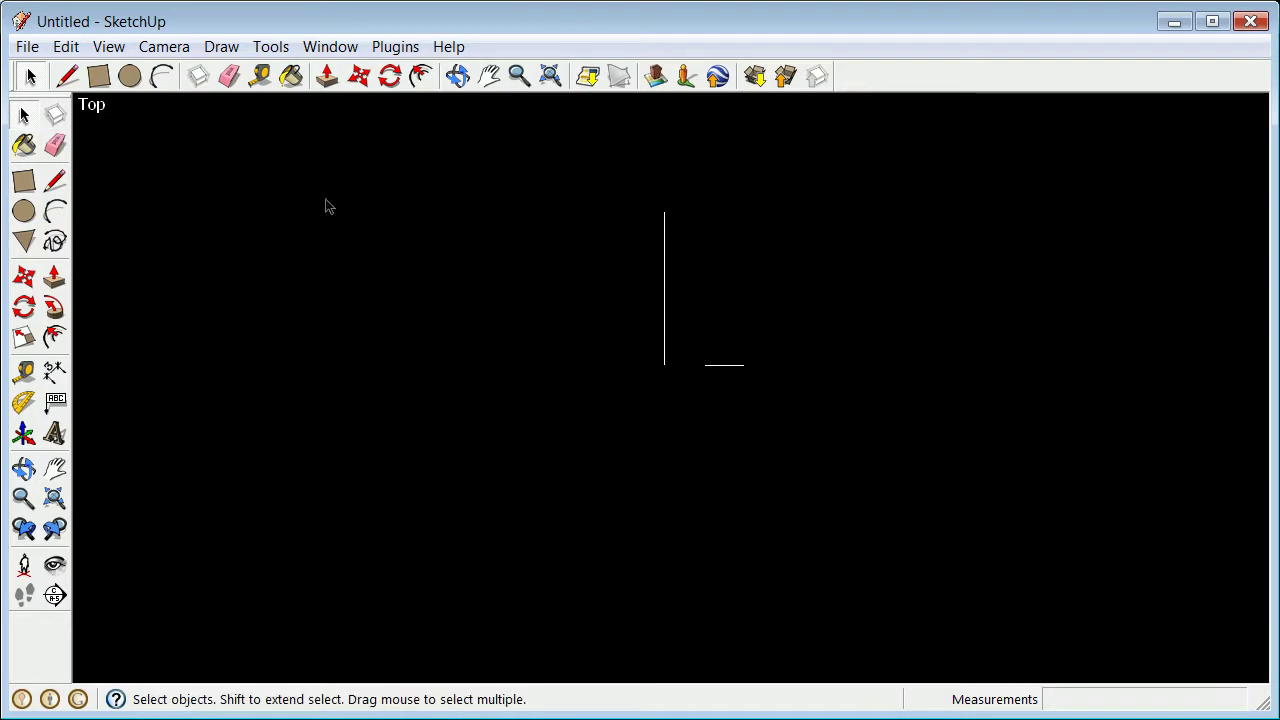
left_click(665, 236)
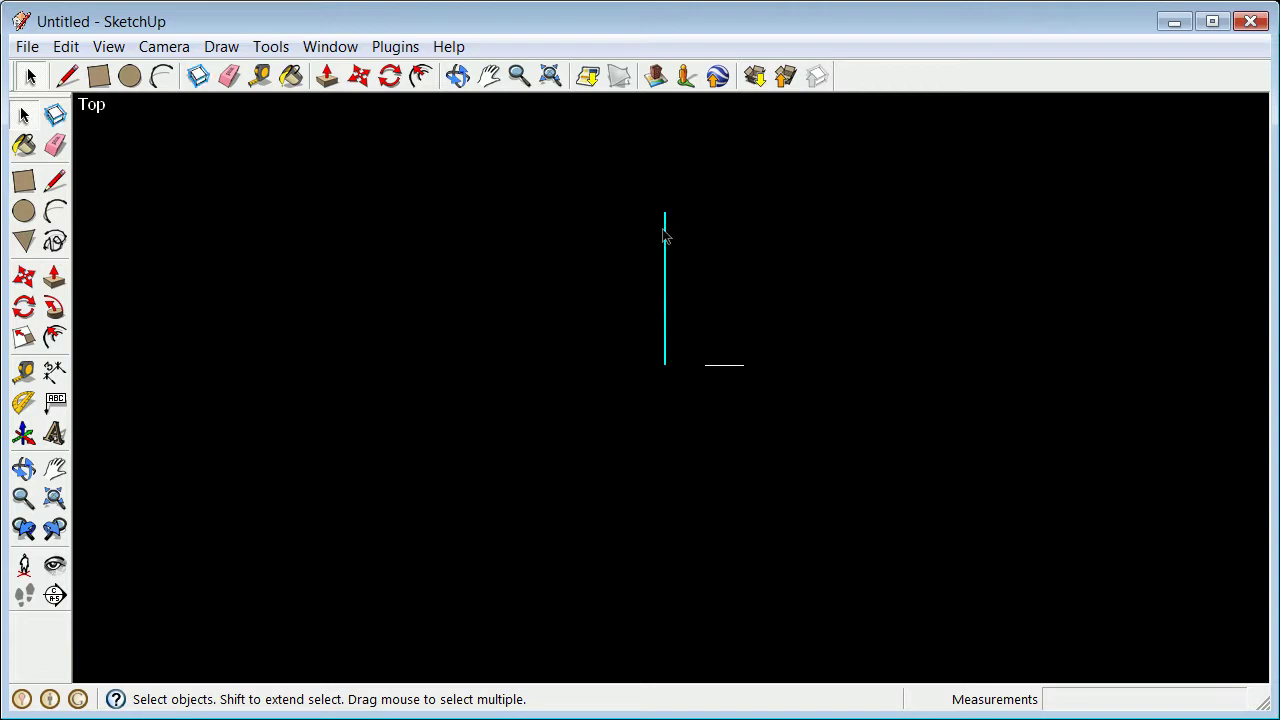
left_click(24, 307)
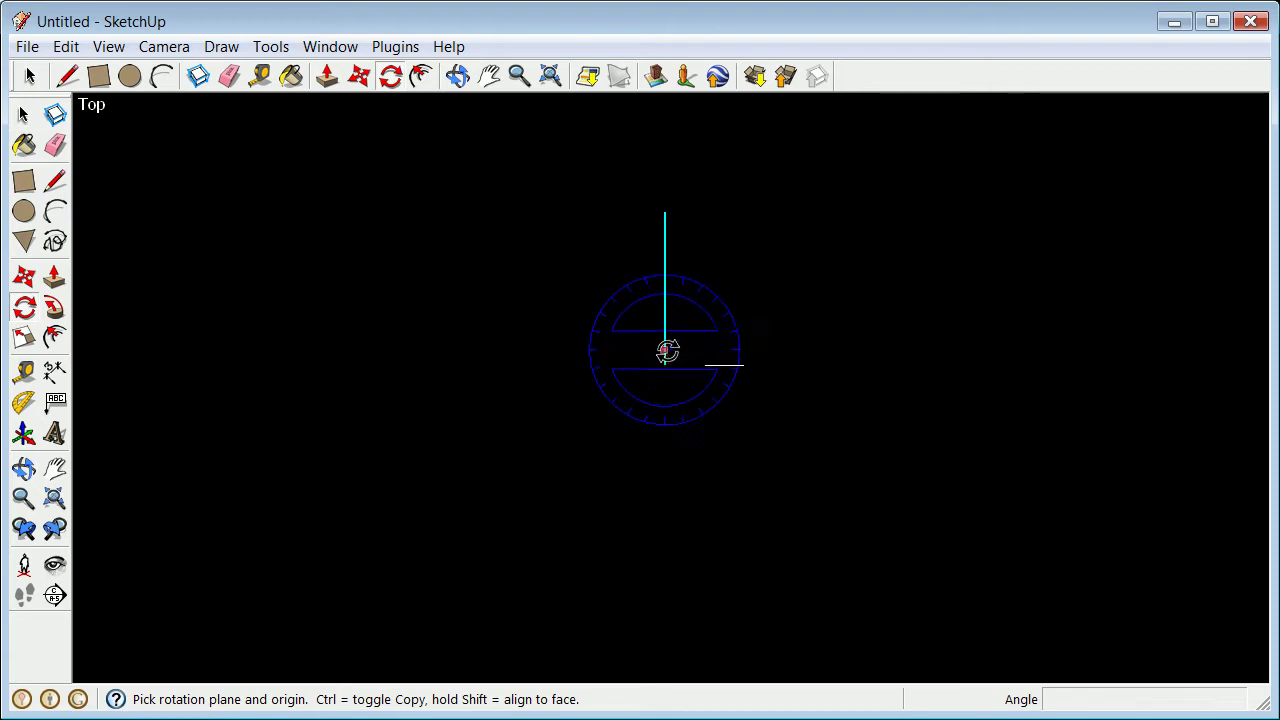
left_click(663, 366)
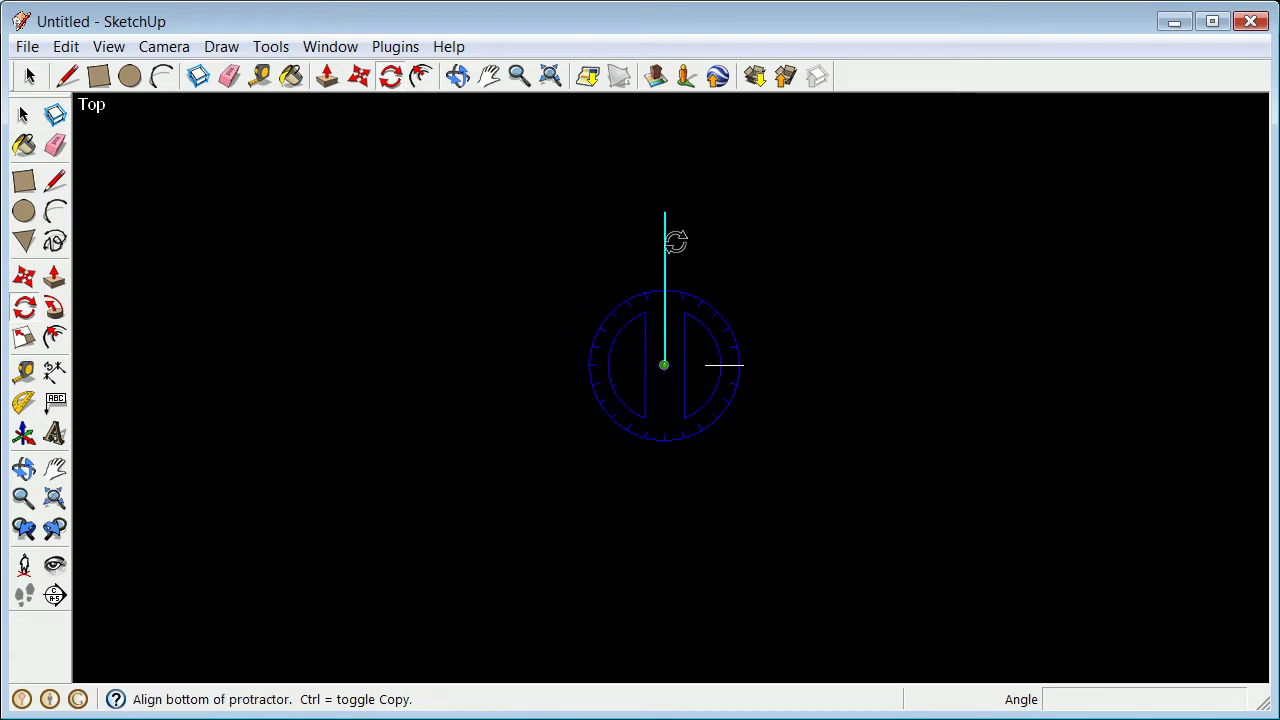
left_click(667, 190)
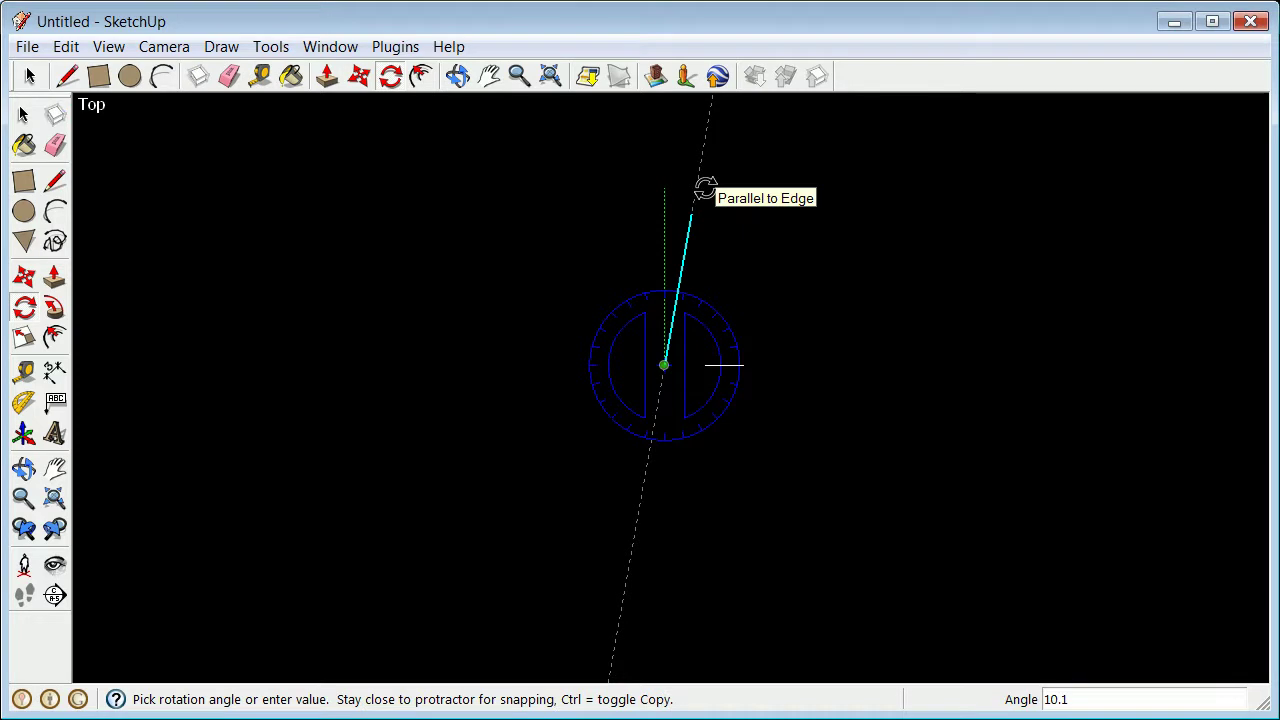
key("Return")
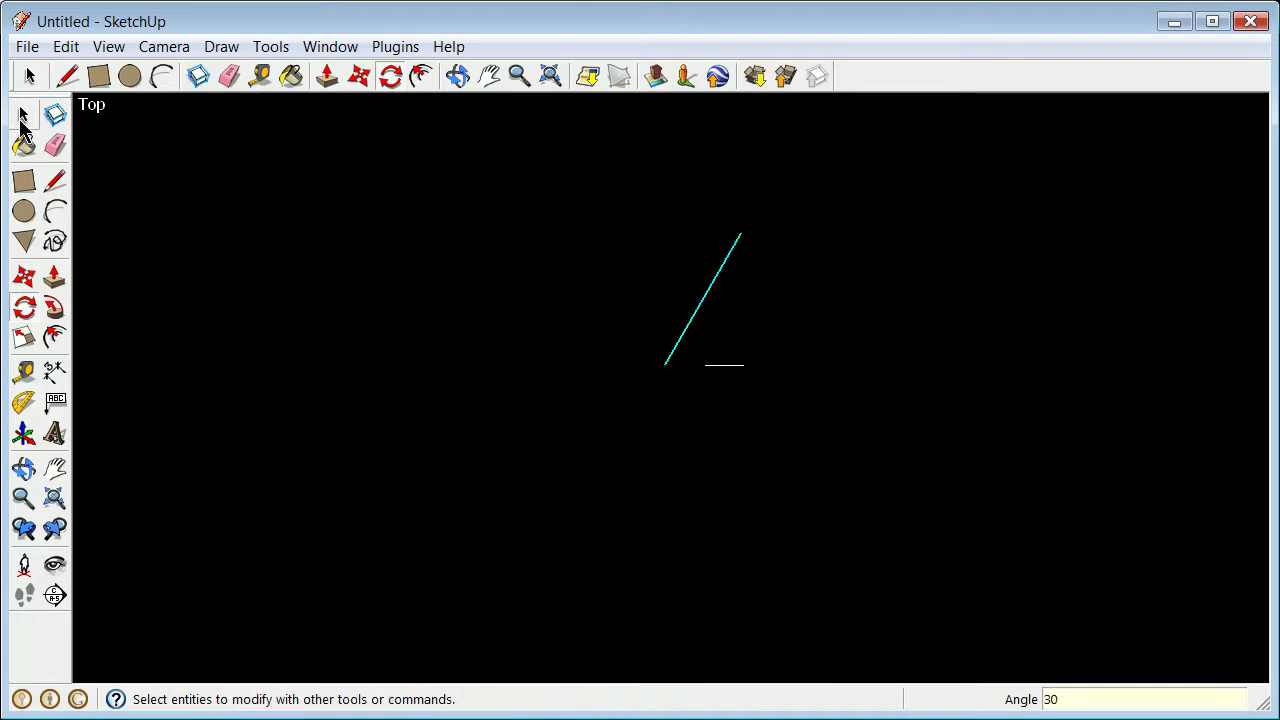
left_click(24, 116)
left_click(771, 303)
Orbit around the two lines to examine them in 3D, and return to the Top view.
scroll(771, 303, "up", 2)
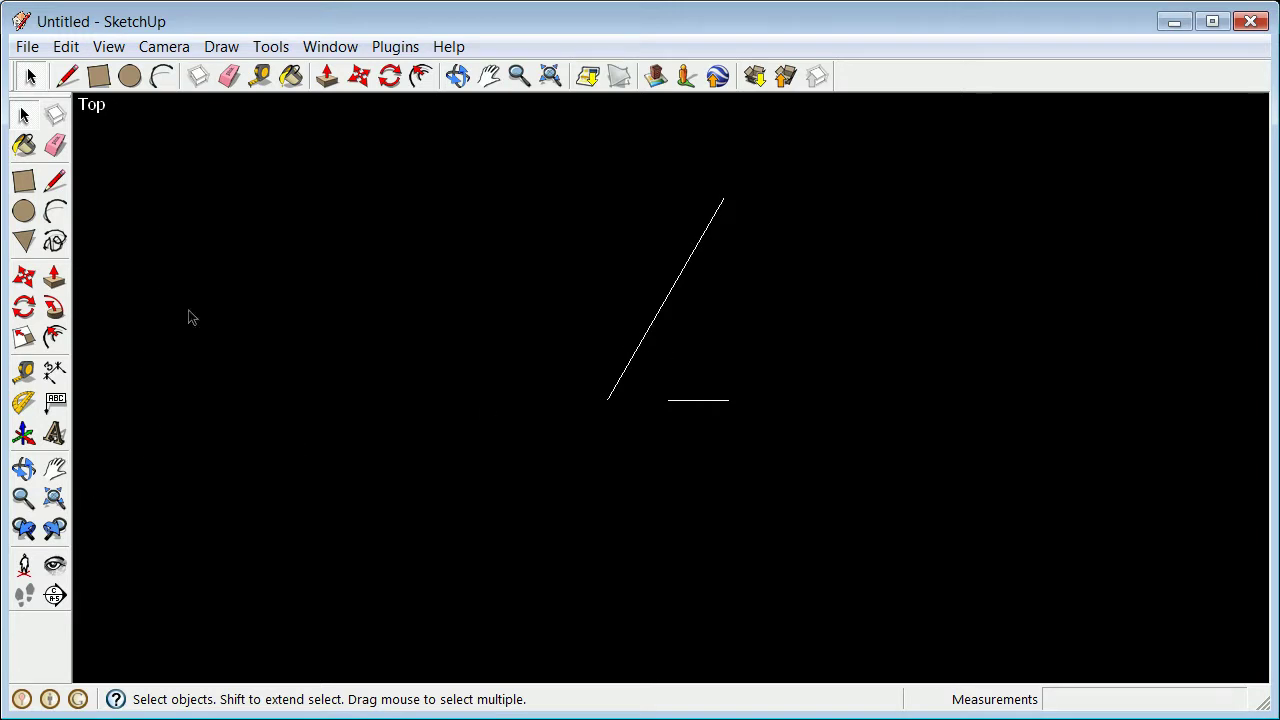
left_click(24, 467)
left_click_drag(263, 406, 494, 511)
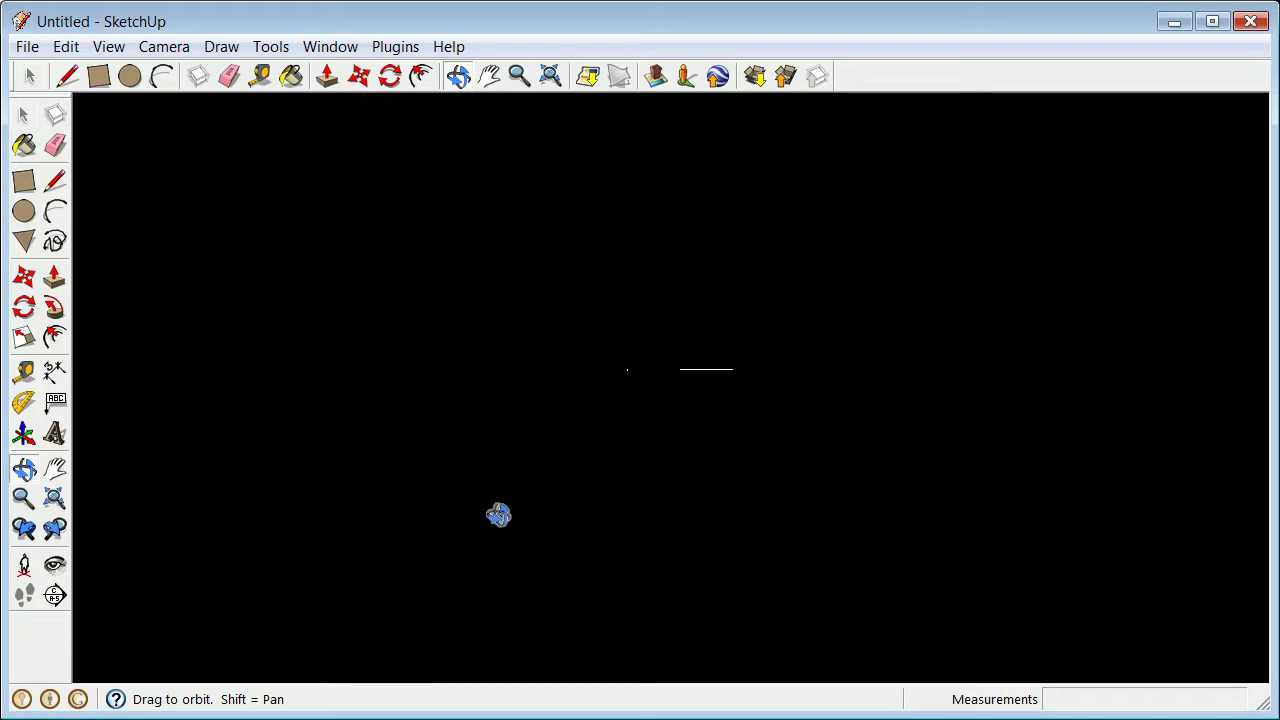
left_click_drag(497, 511, 831, 451)
left_click_drag(369, 641, 517, 597)
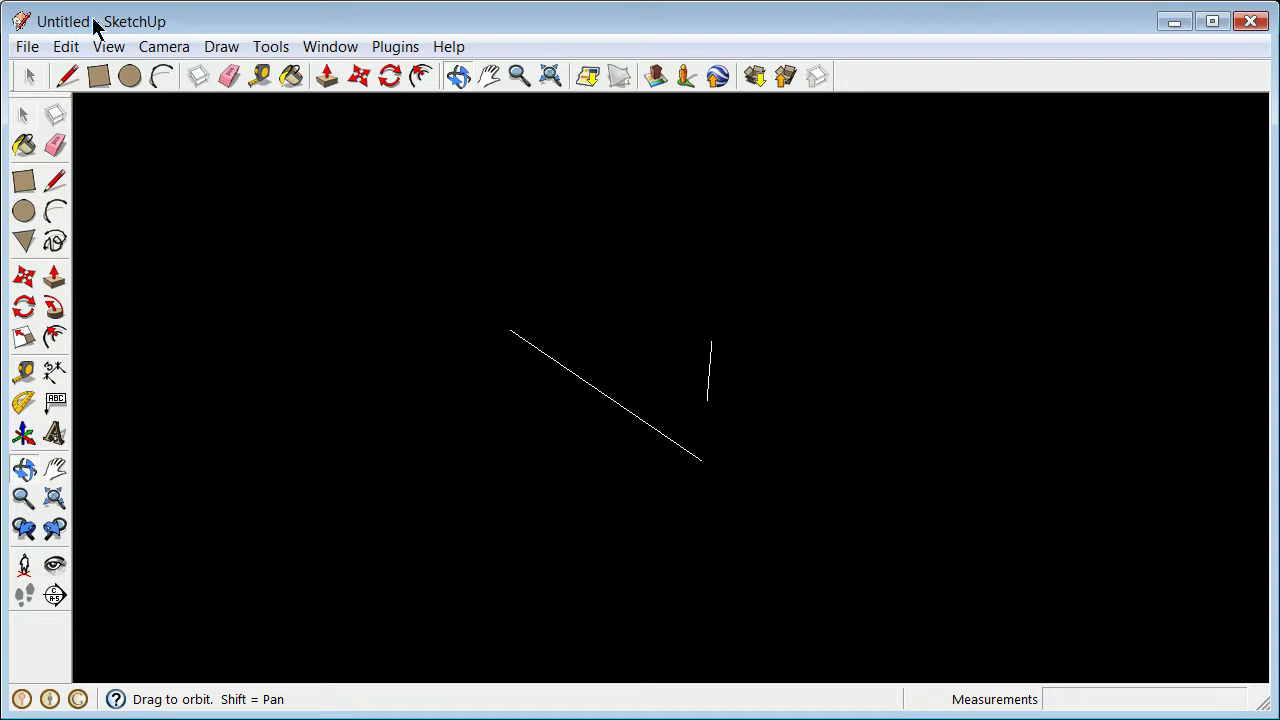
left_click(164, 47)
mouse_move(234, 130)
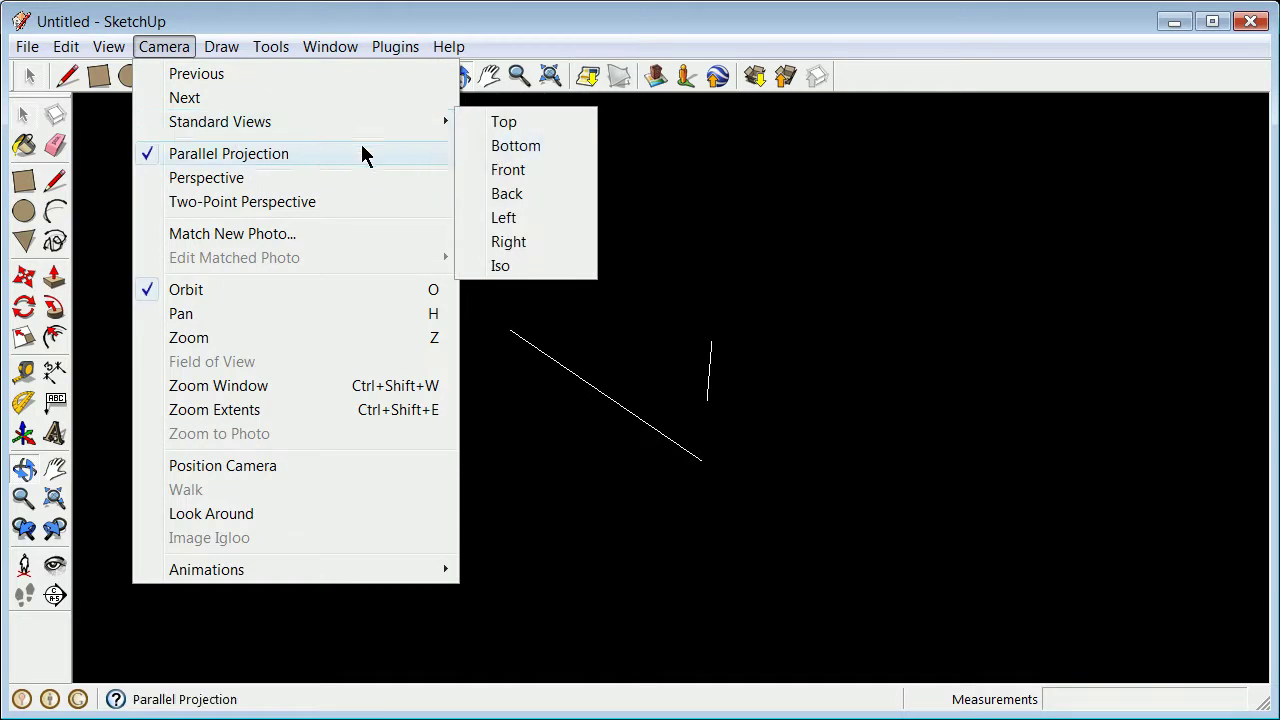
left_click(504, 125)
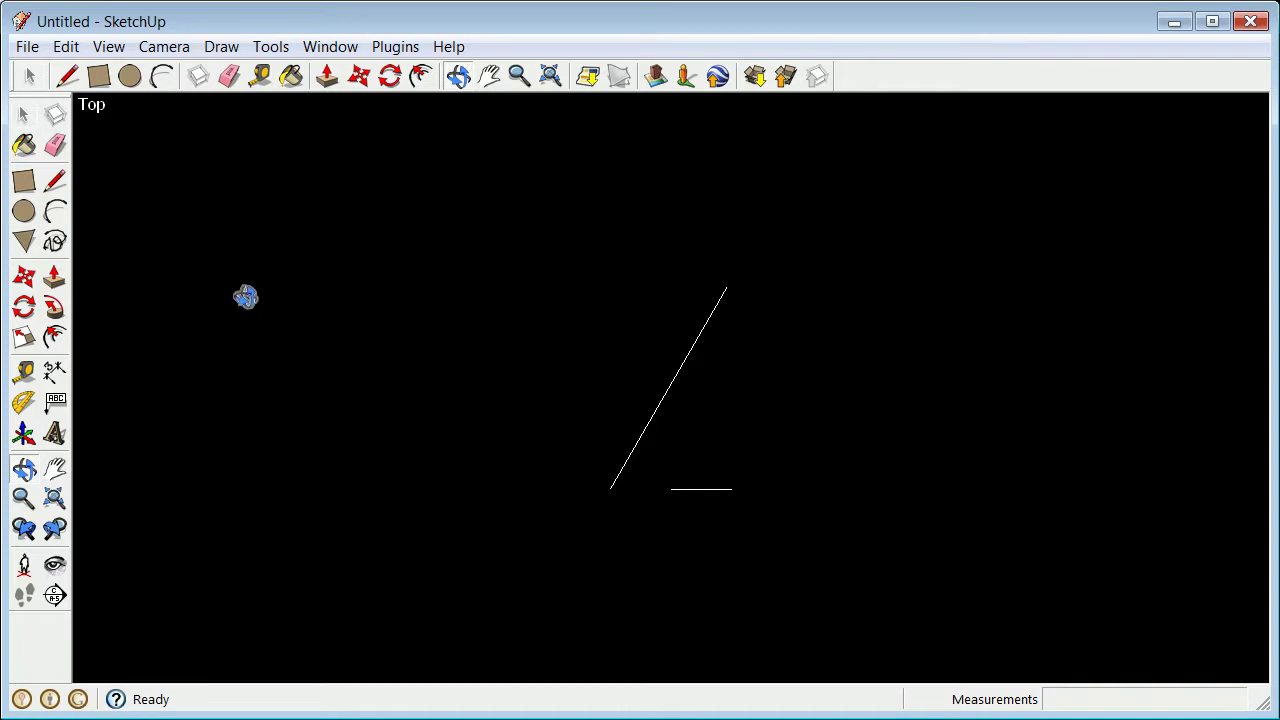
Draw a 1-inch line from the slanted line's lower endpoint along its direction to split it.
left_click(24, 116)
left_click(55, 180)
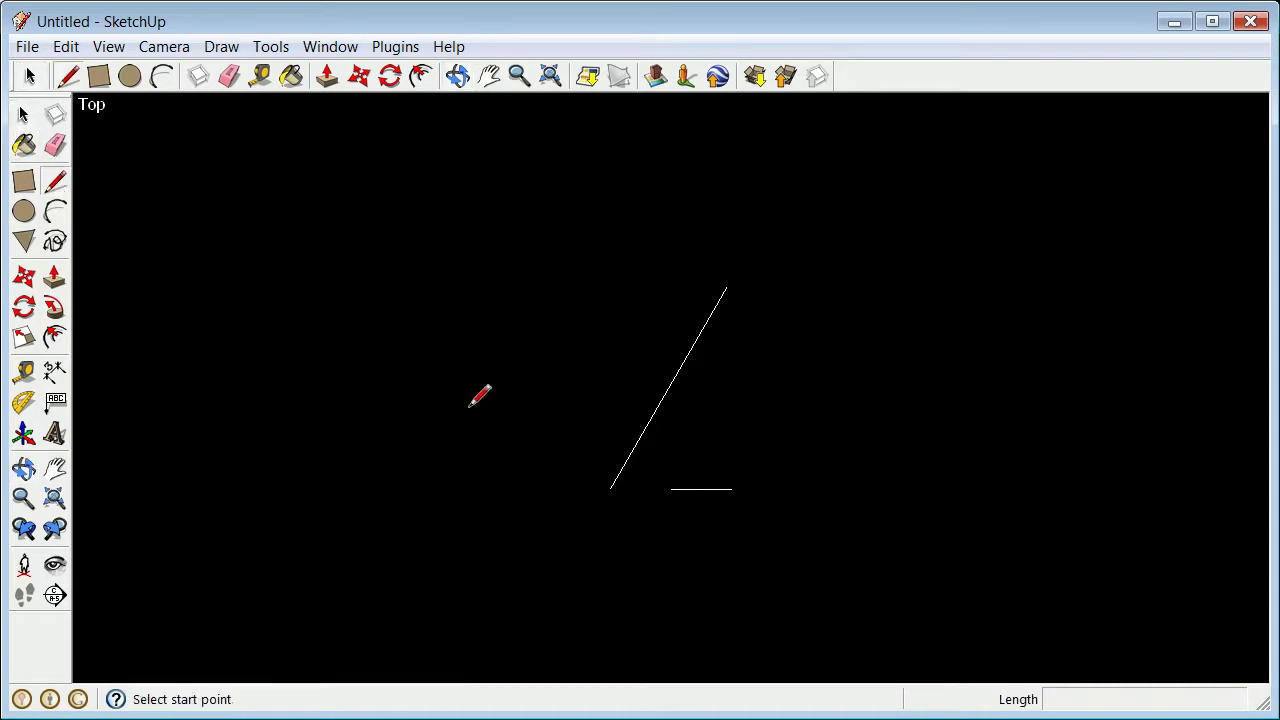
left_click(610, 488)
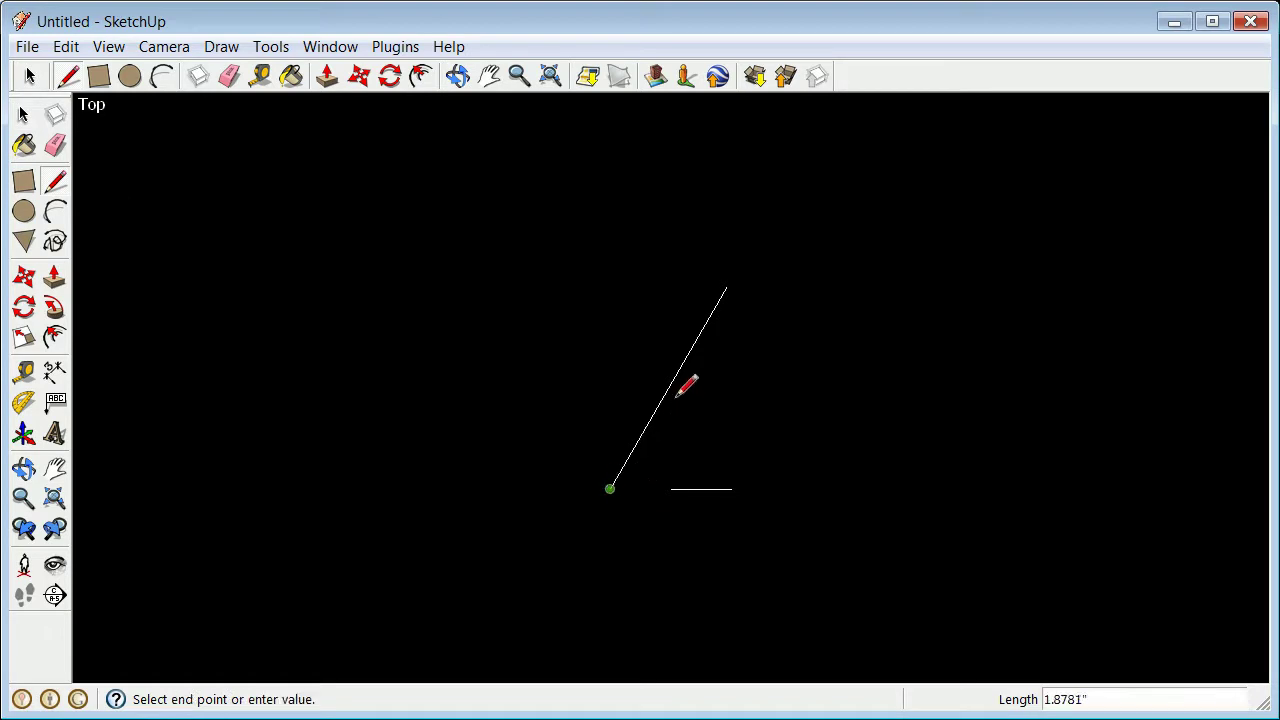
type("1")
key("Escape")
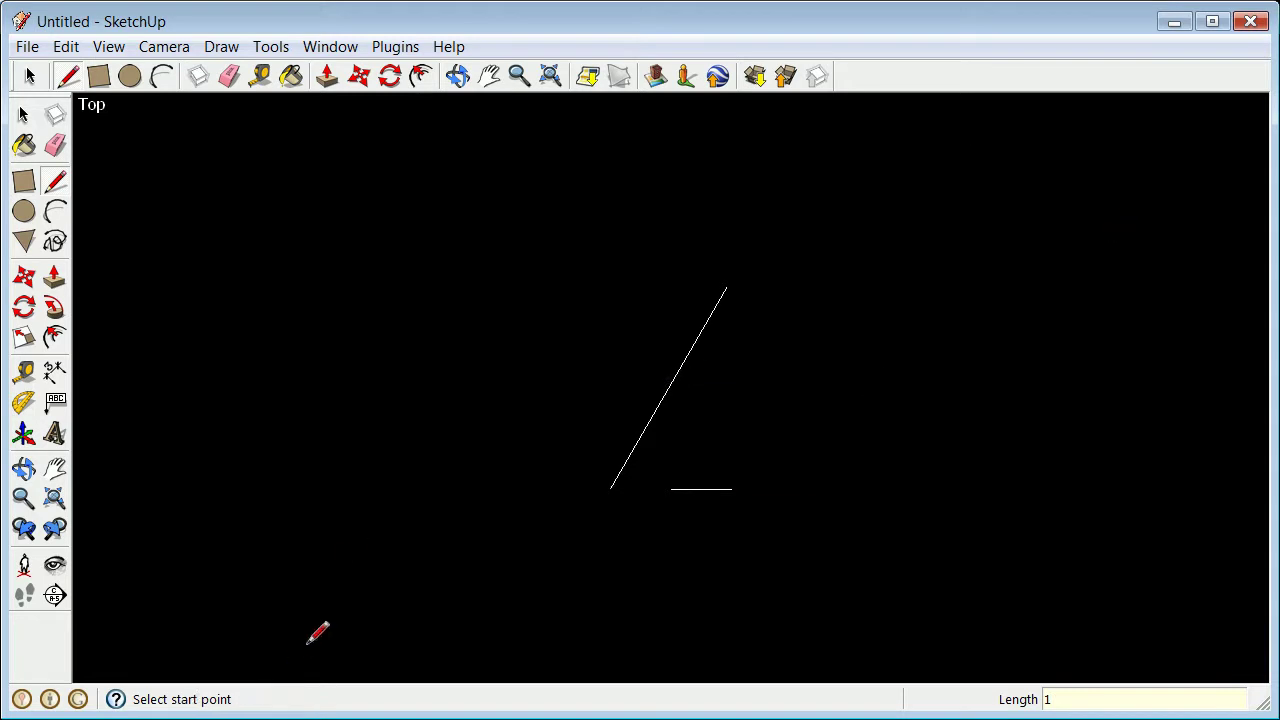
Erase the slanted line's upper segment and select the remaining lower piece to check it.
left_click(24, 114)
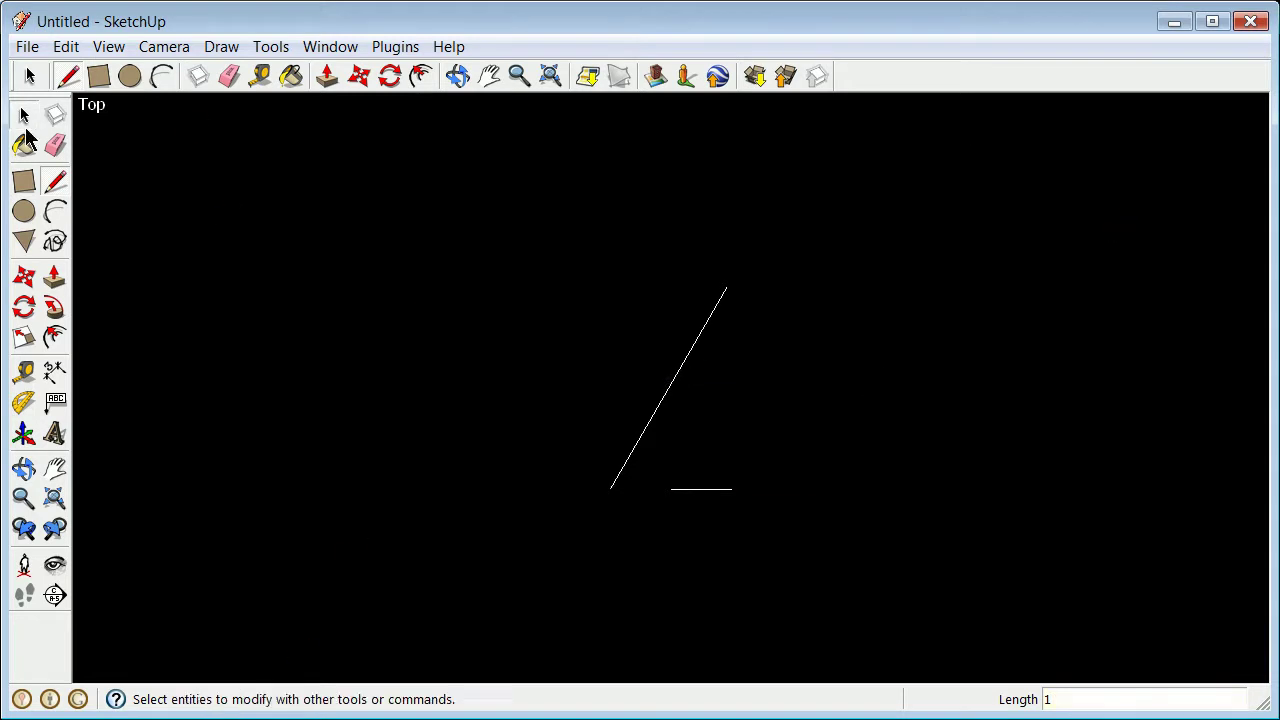
left_click(686, 364)
right_click(681, 373)
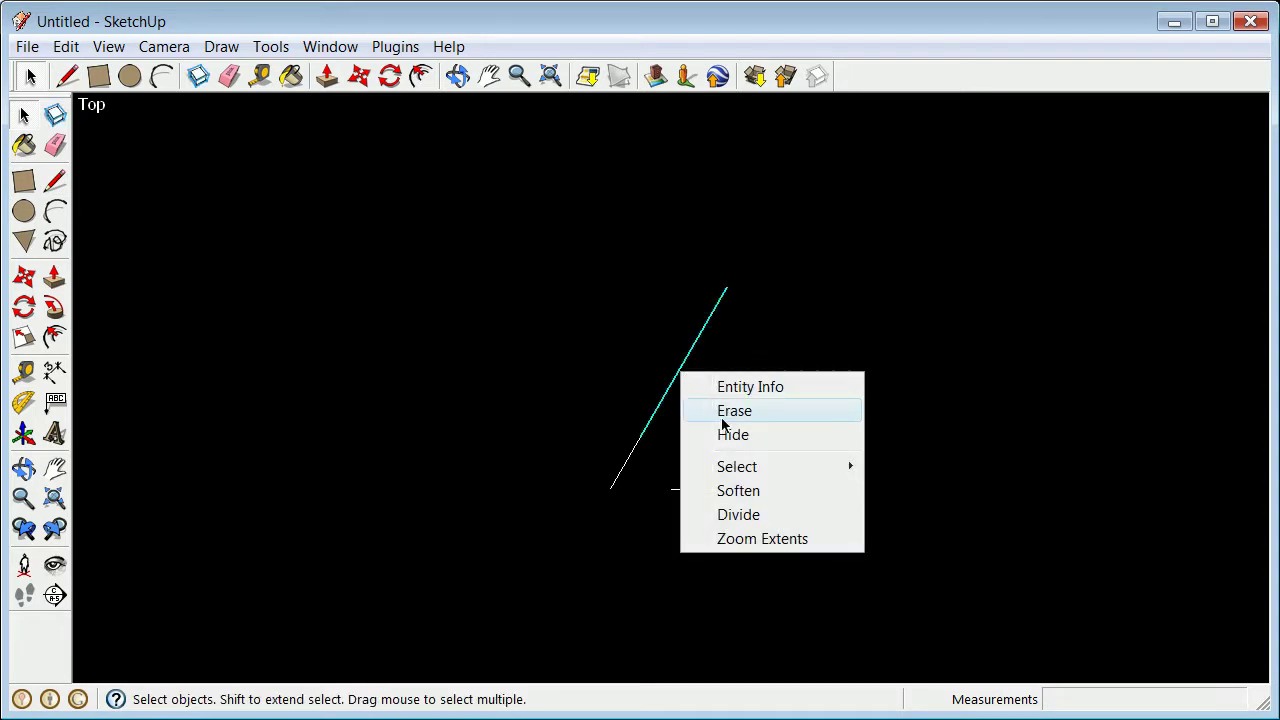
left_click(720, 416)
left_click(627, 467)
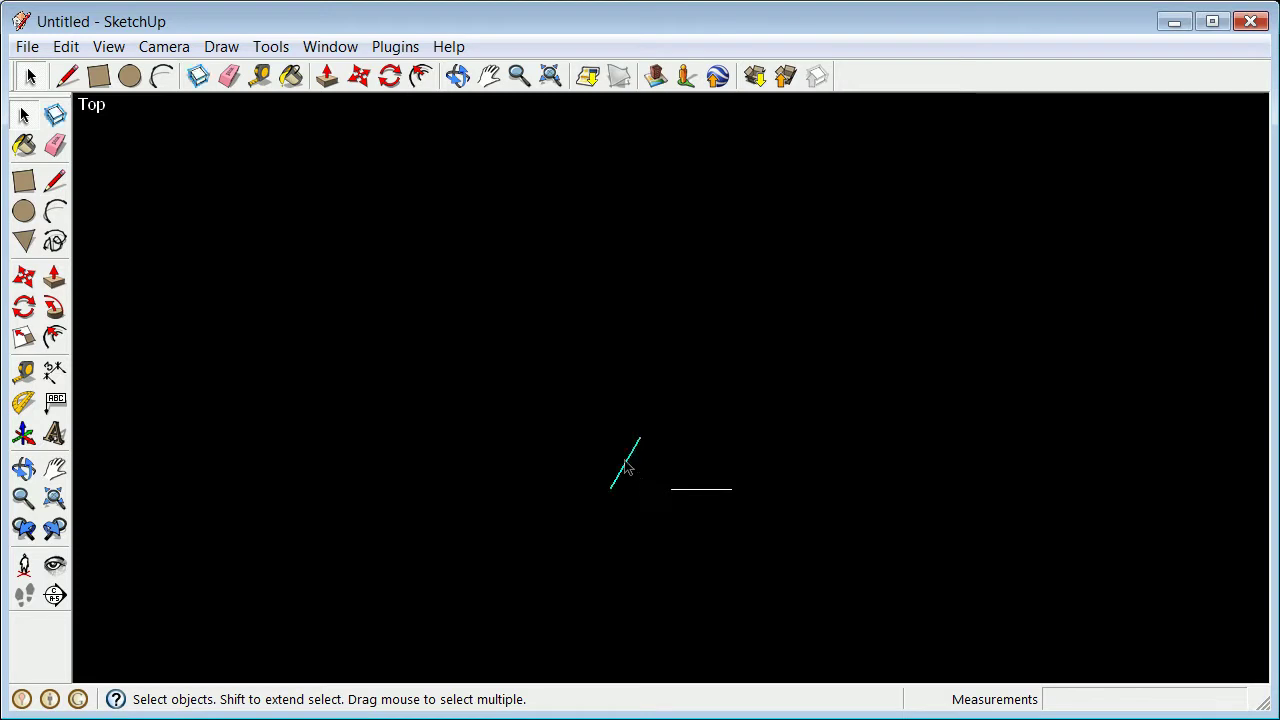
left_click(541, 464)
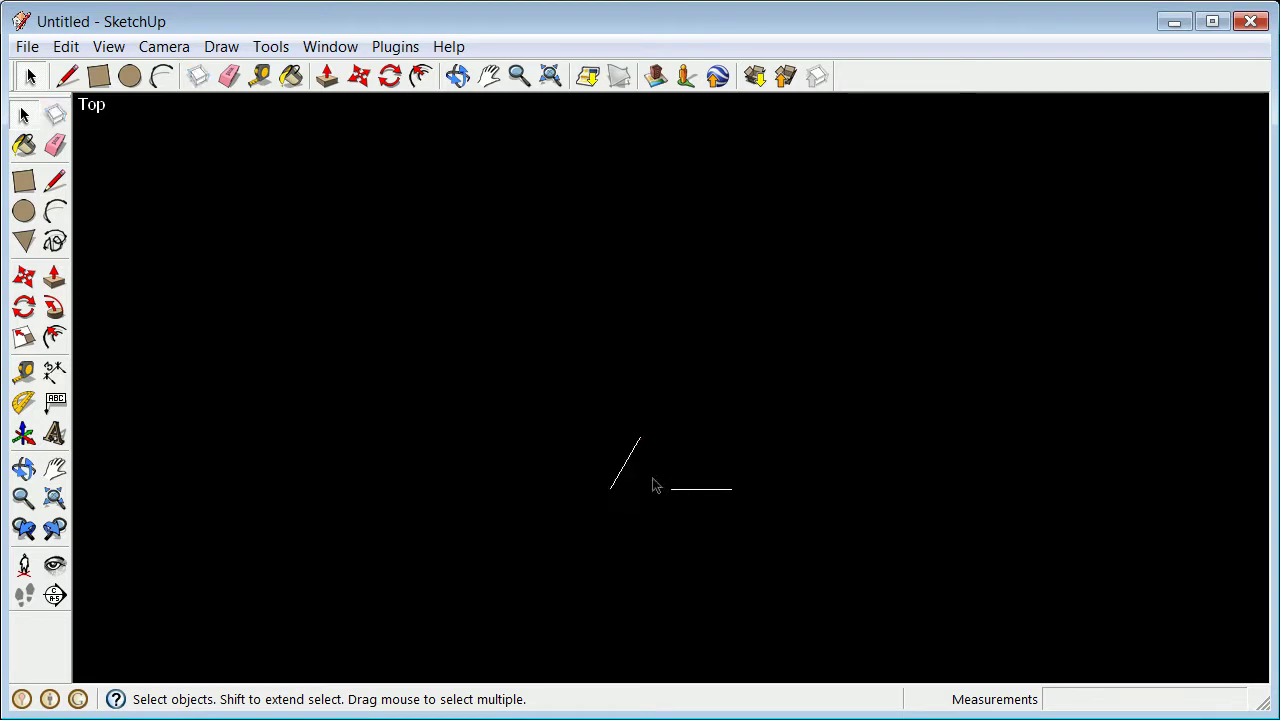
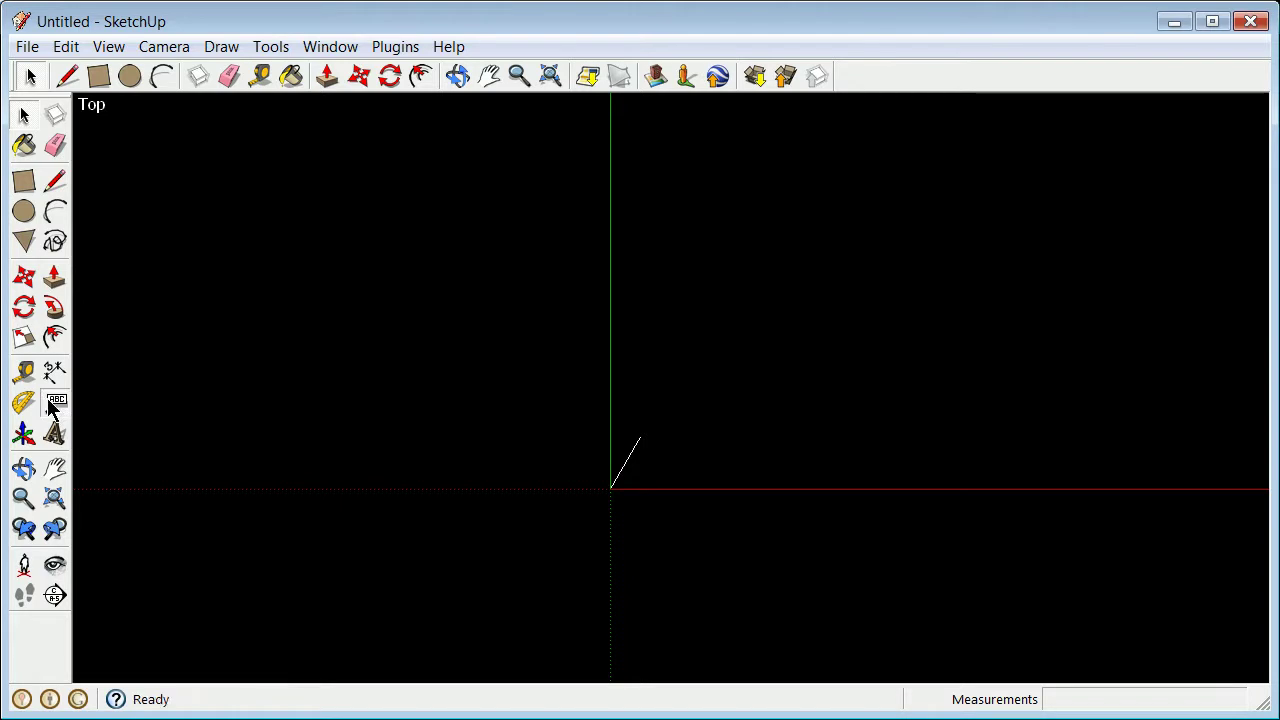
Check the coordinates of the slanted line's upper endpoint with a leader text label, and discard the label.
left_click(640, 436)
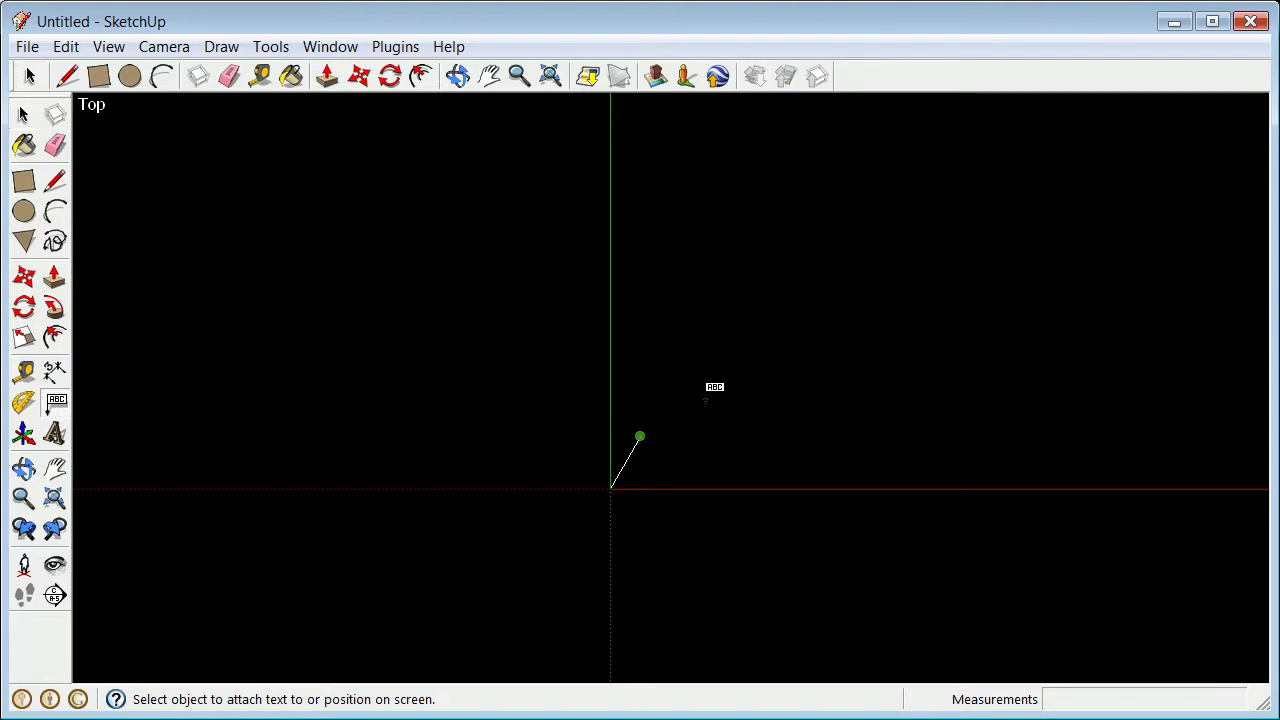
left_click(711, 388)
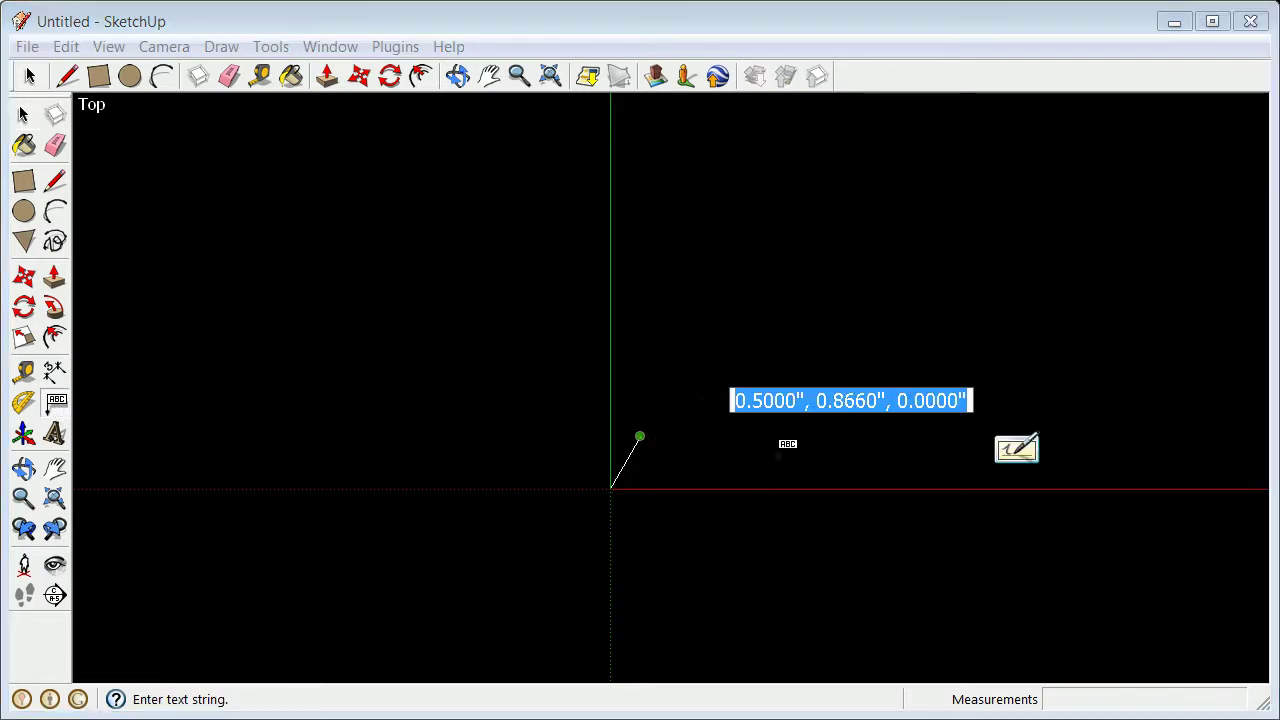
left_click(22, 117)
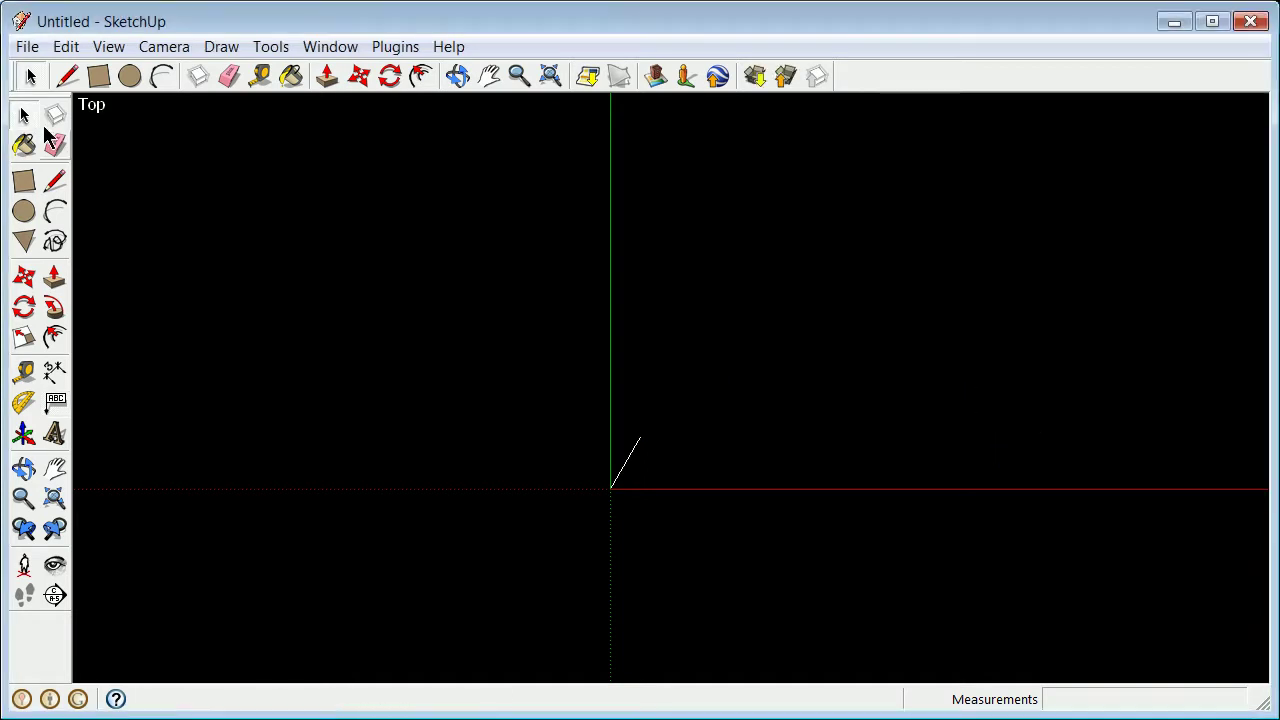
left_click(55, 405)
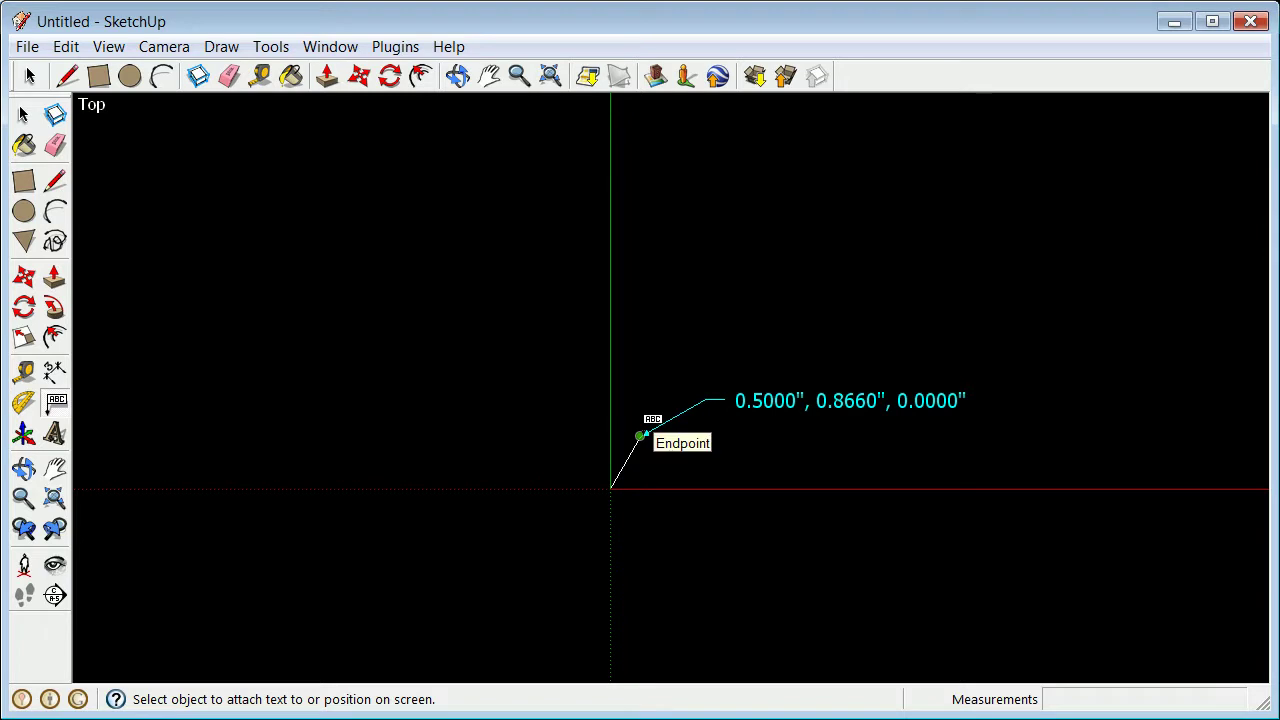
key("Escape")
left_click(24, 116)
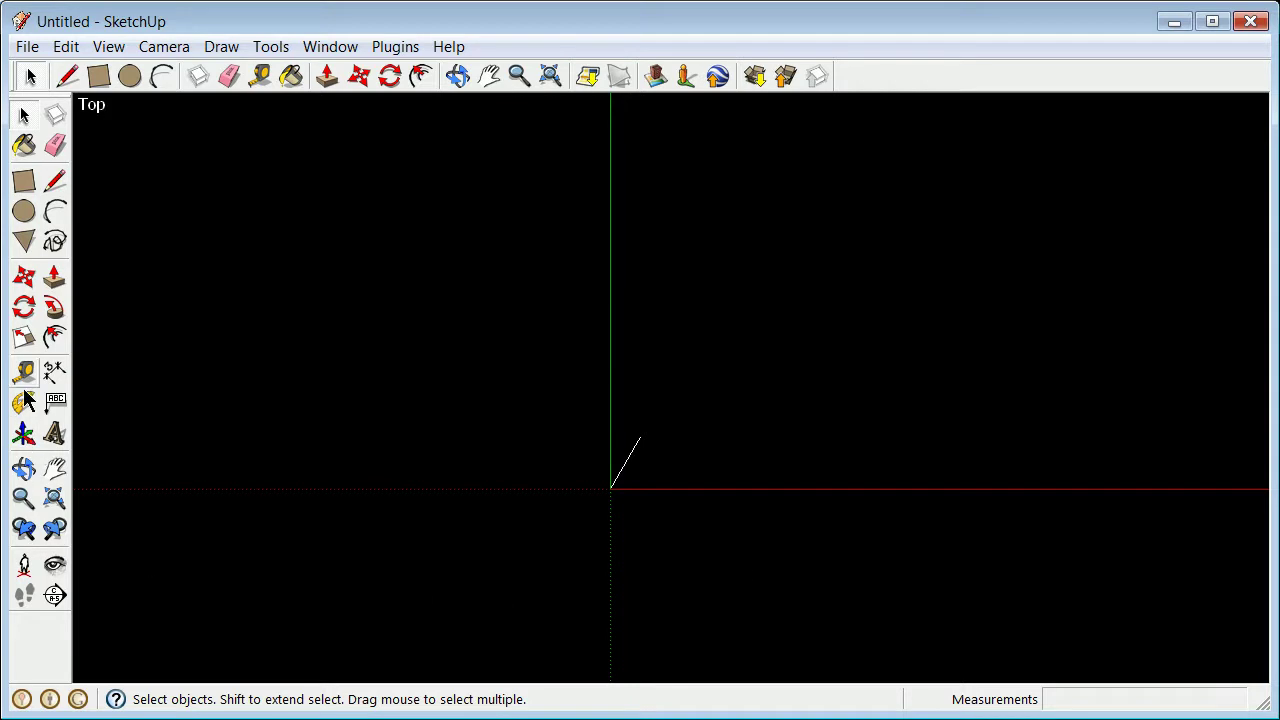
Orbit from the Top view into a tilted 3D view showing both lines up close.
left_click(26, 470)
left_click_drag(777, 334, 697, 486)
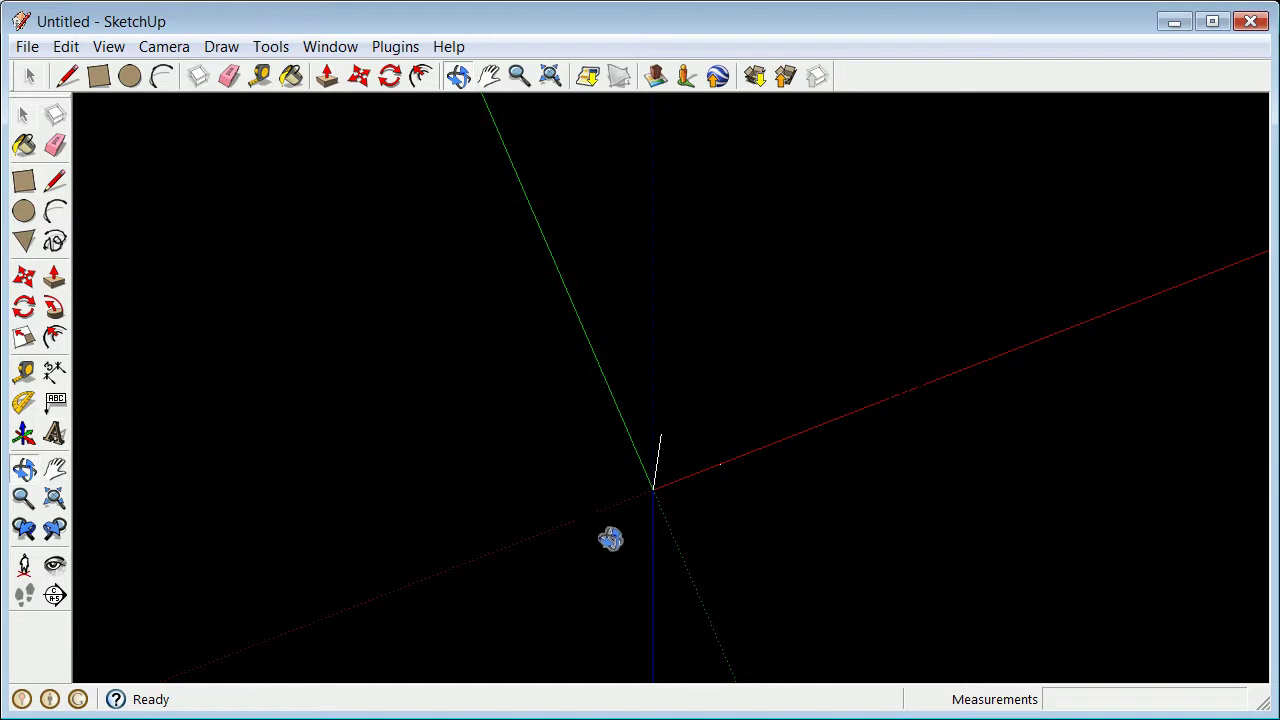
scroll(726, 513, "up", 3)
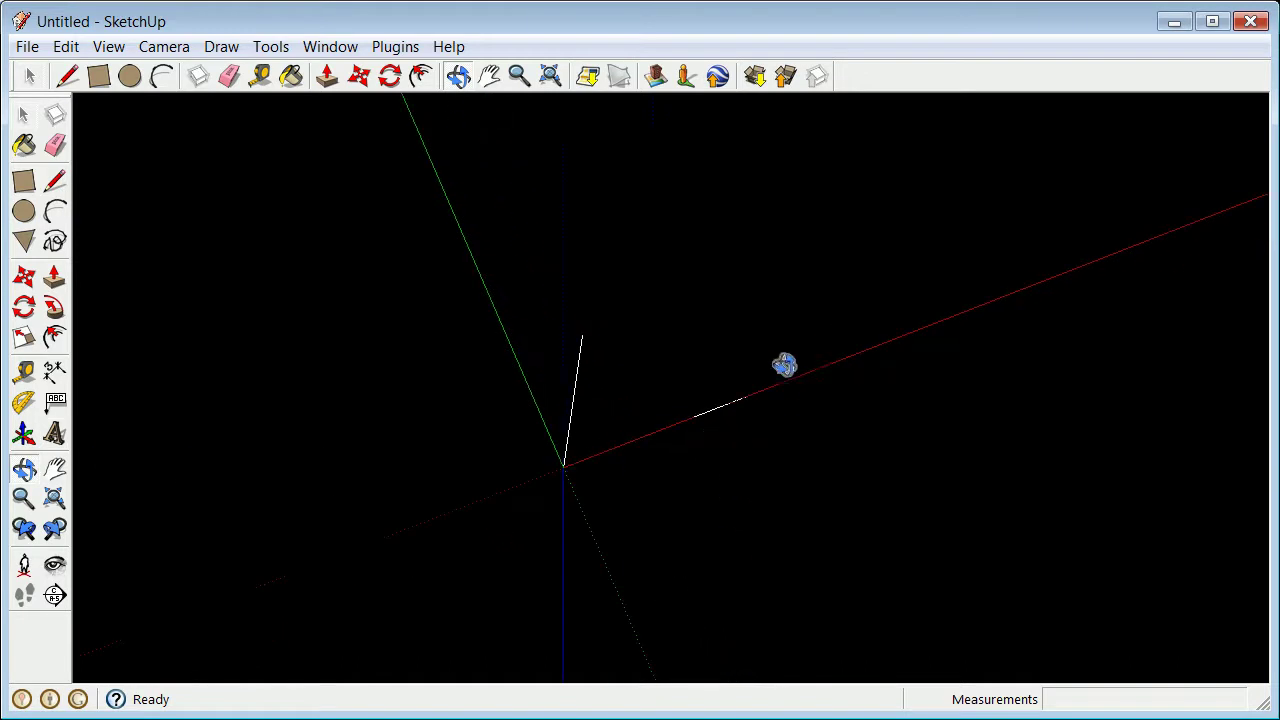
left_click(24, 434)
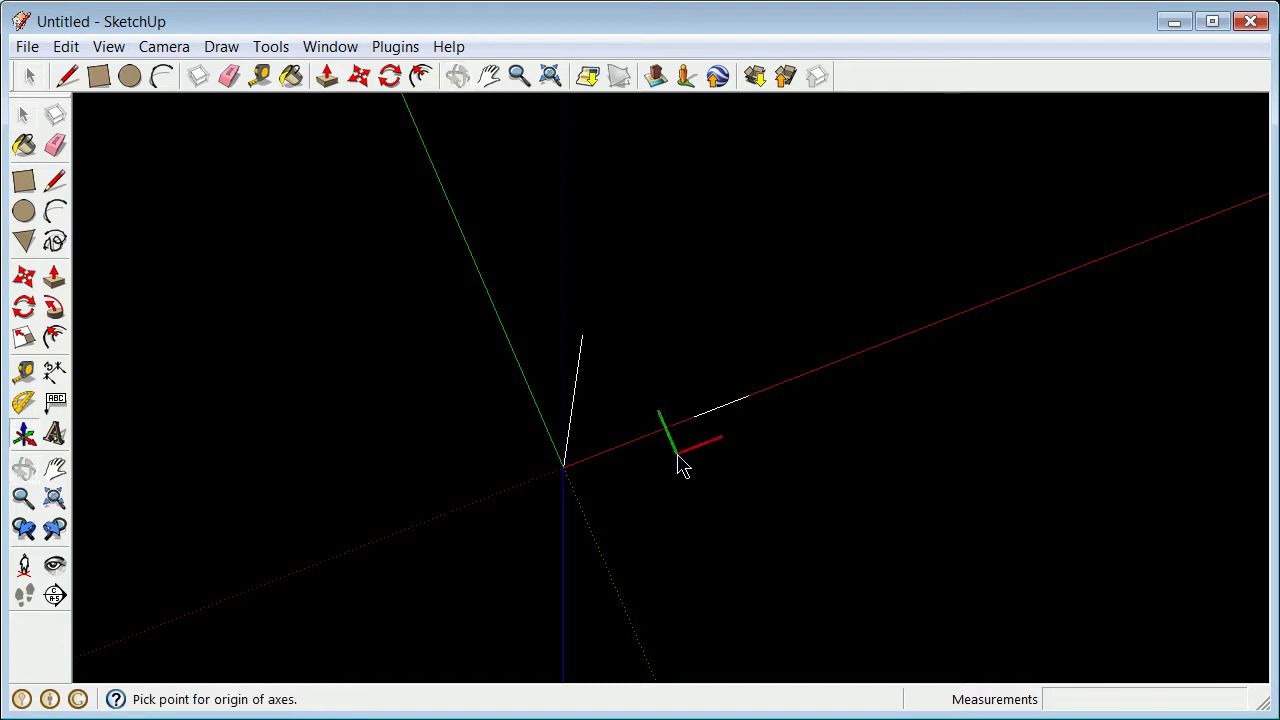
left_click(563, 467)
left_click(582, 335)
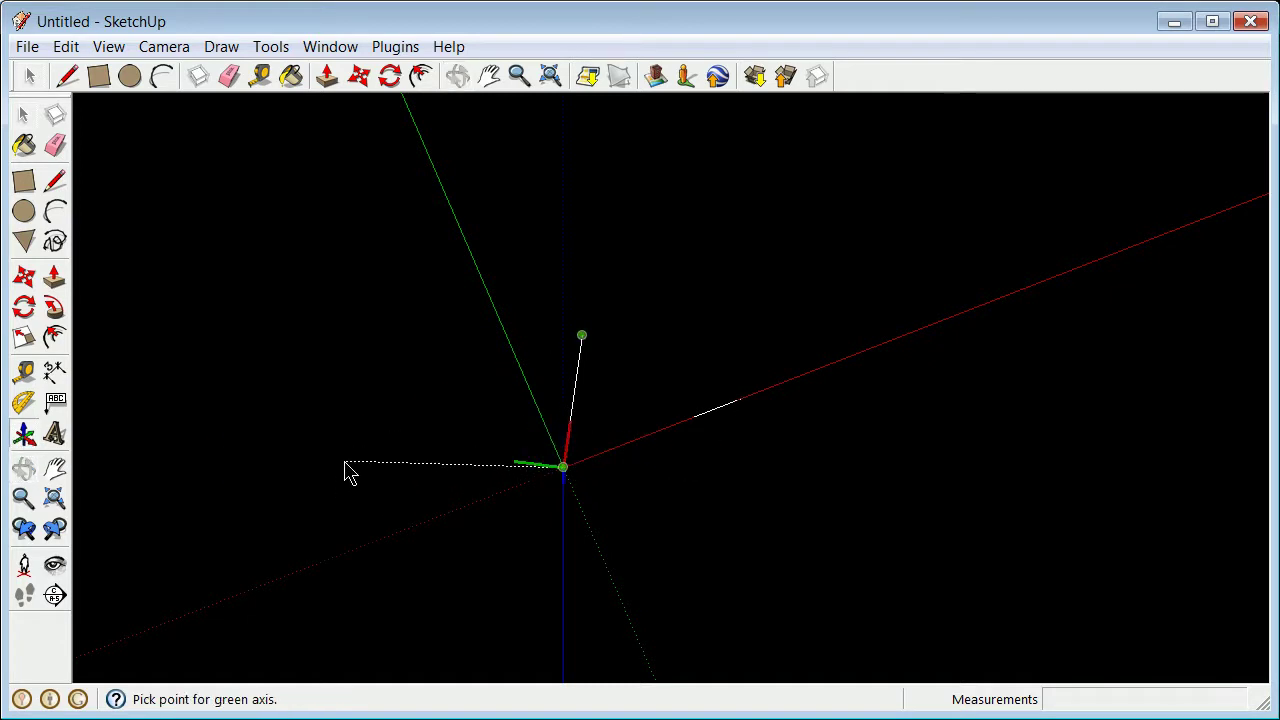
scroll(330, 437, "up", 4)
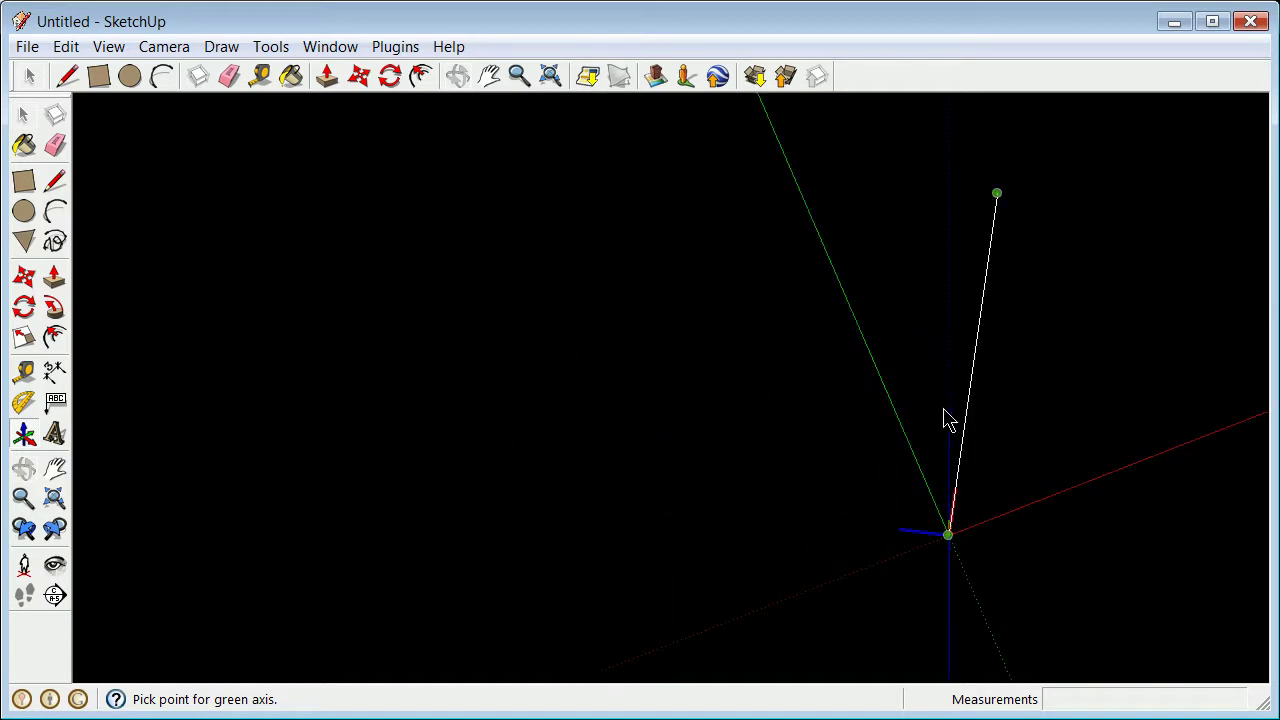
scroll(660, 550, "down", 2)
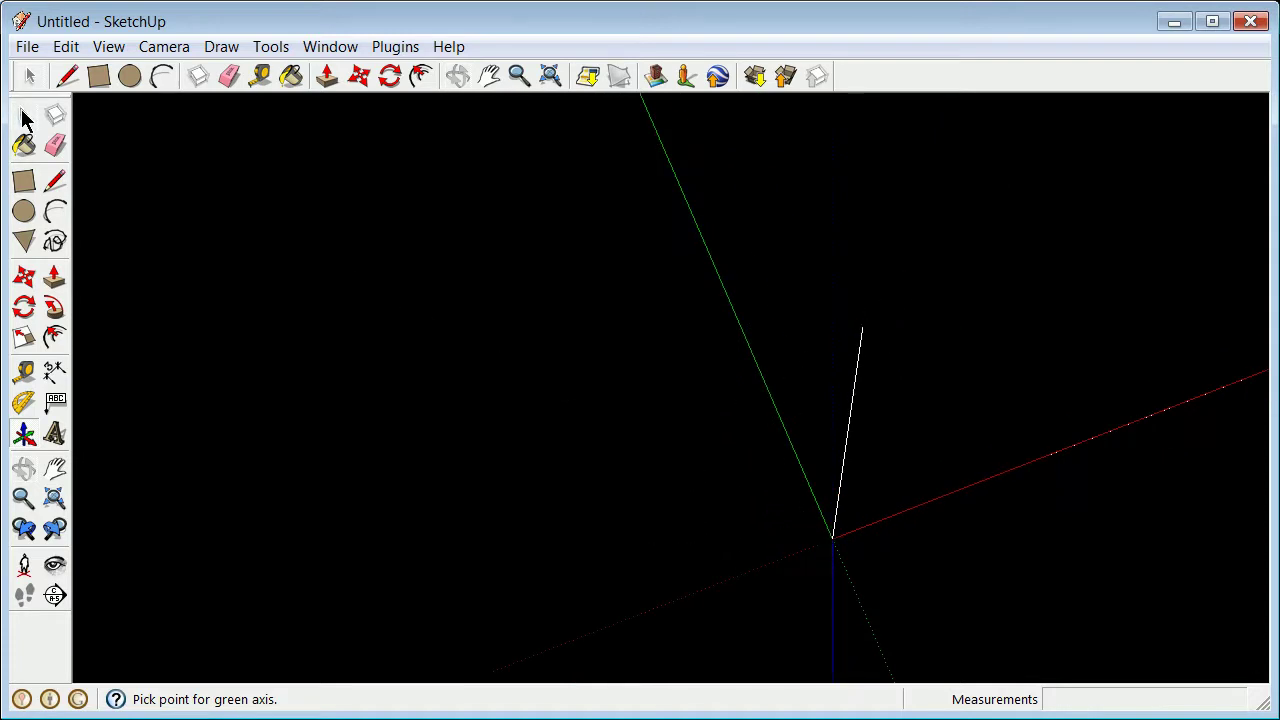
key("Escape")
Realign the drawing axes with the origin at the slanted line's lower endpoint, the red axis along that line, and the green axis perpendicular to it.
left_click(24, 433)
left_click(834, 540)
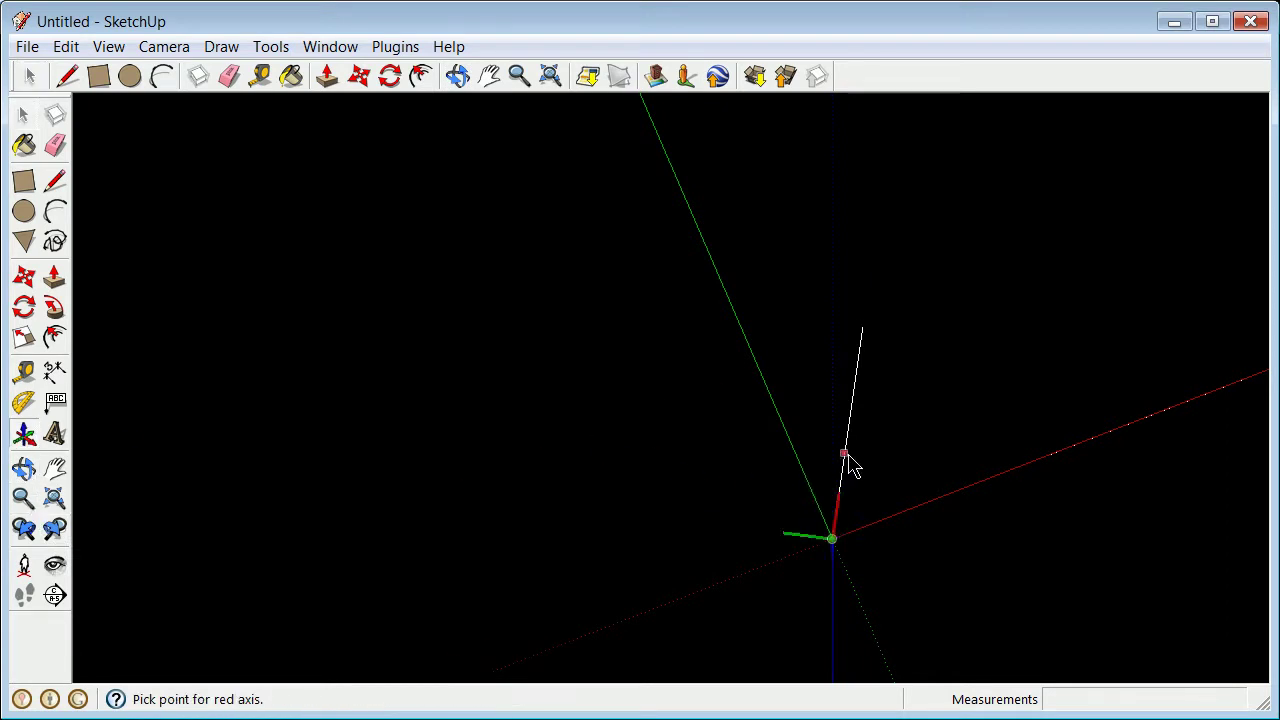
left_click(846, 450)
left_click(700, 524)
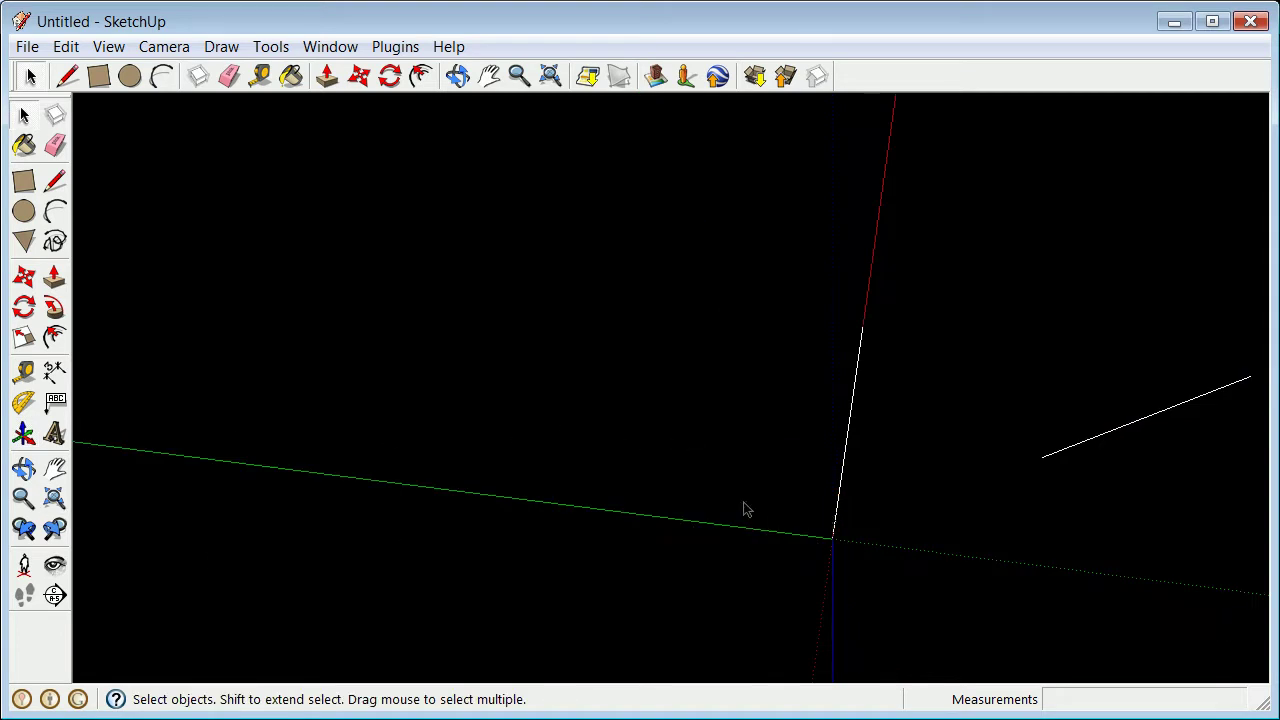
Draw a vertical rectangle about 0.61" by 0.68" below the green axis, starting on the axis in a near-horizontal view.
left_click(24, 470)
left_click_drag(754, 235, 751, 477)
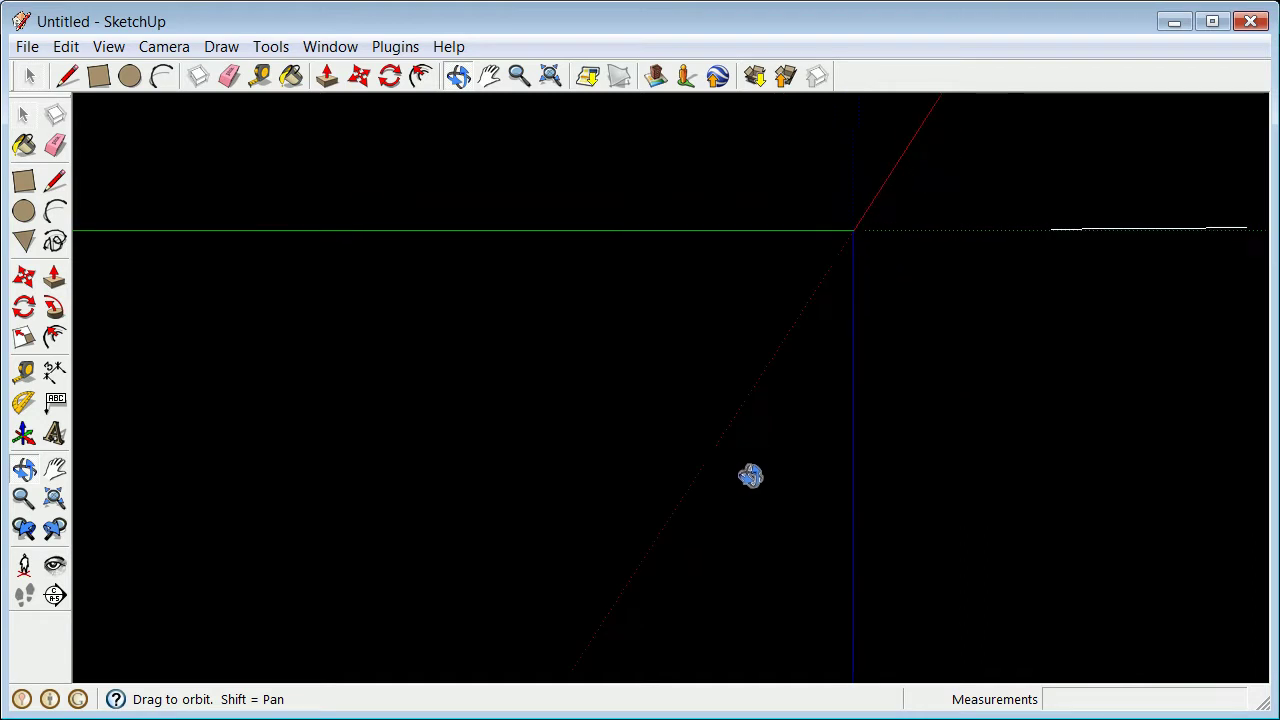
left_click(24, 180)
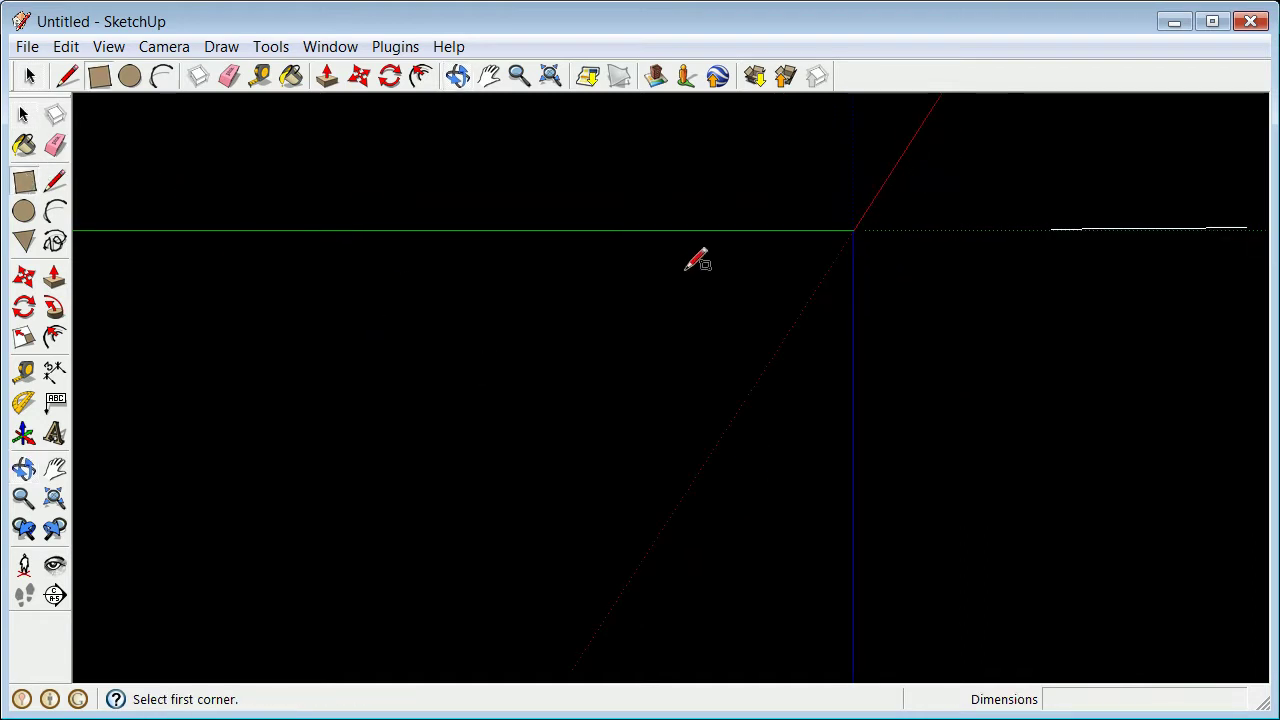
left_click(726, 231)
left_click(573, 362)
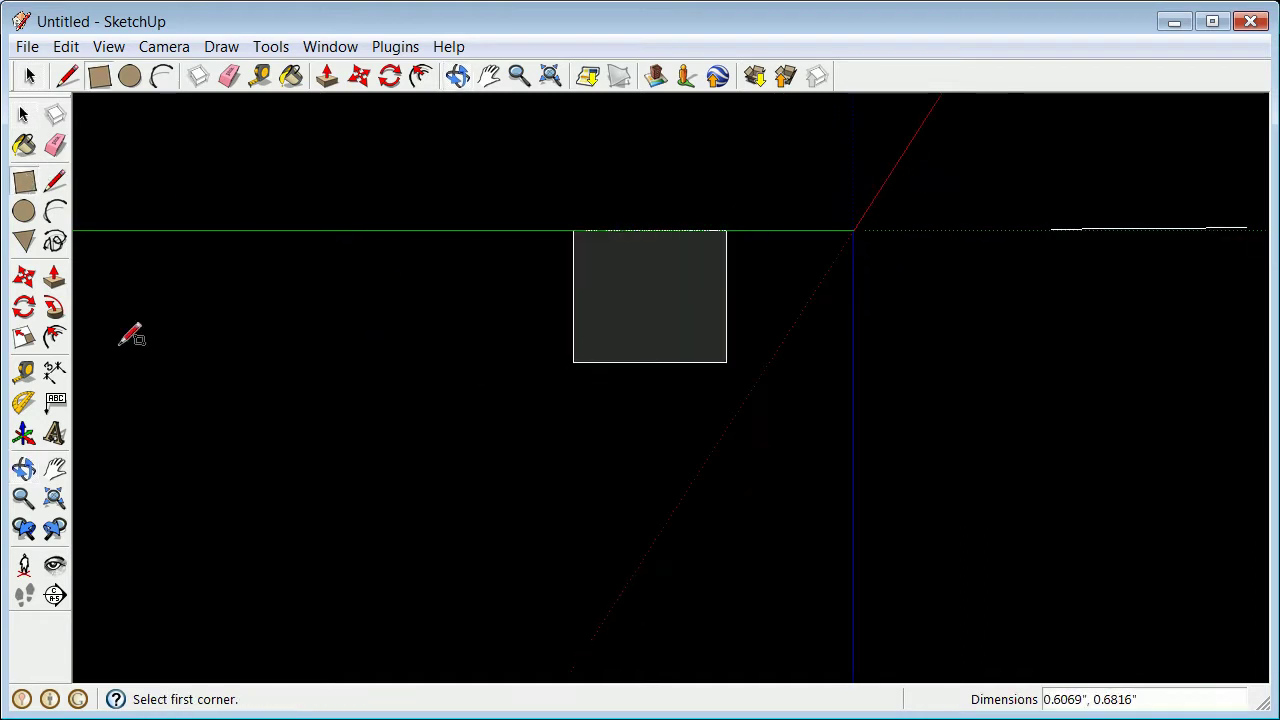
Push/Pull the rectangle by about 6.38" into a long box.
left_click(54, 277)
left_click(714, 254)
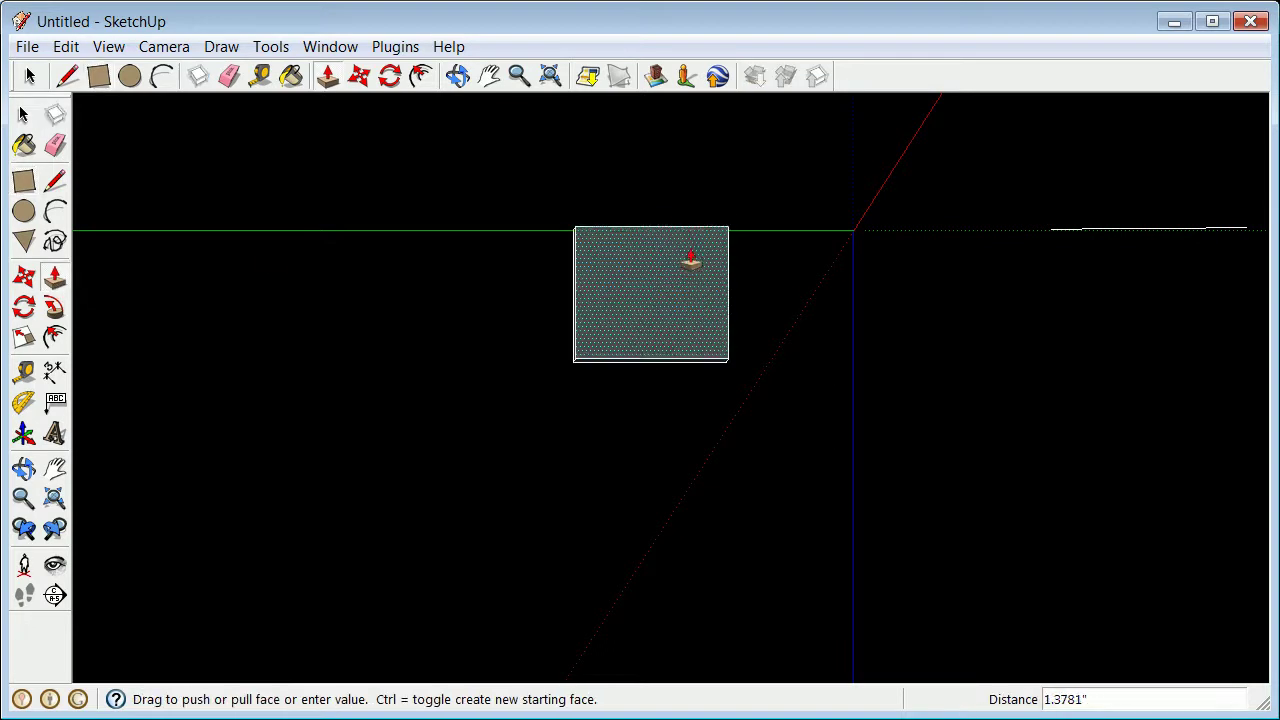
left_click(686, 234)
left_click(29, 77)
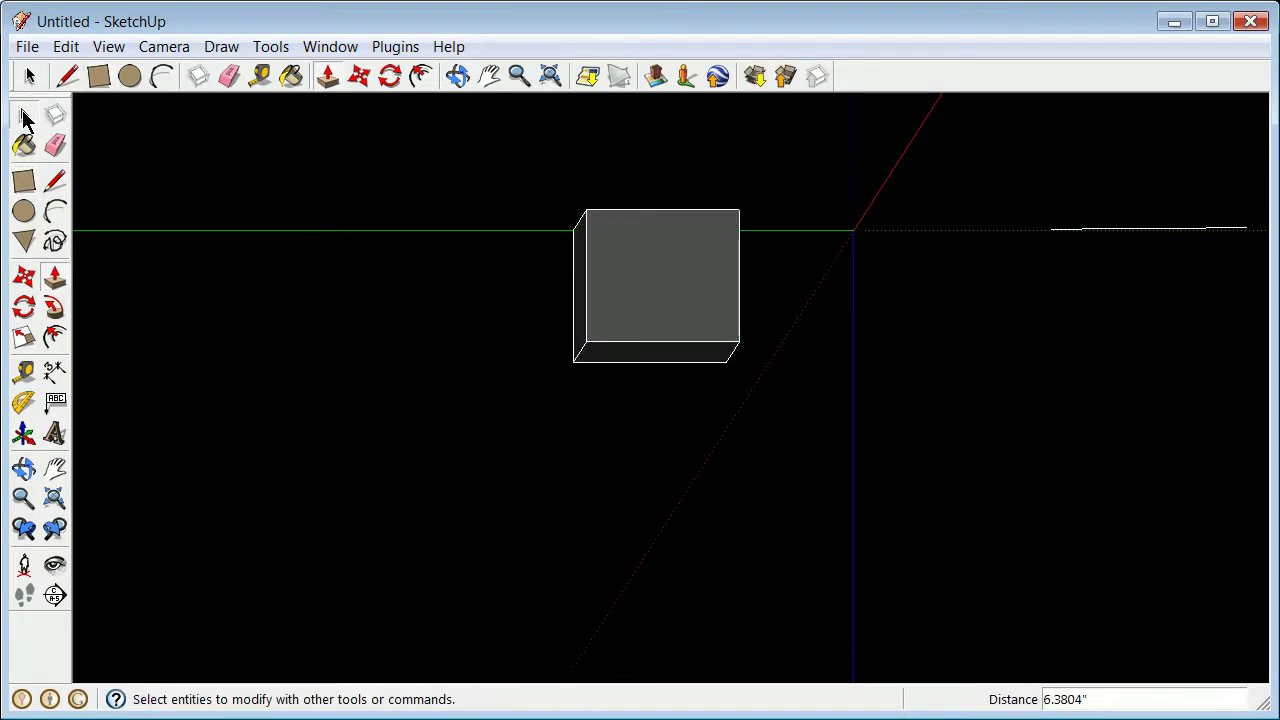
scroll(466, 163, "down", 3)
scroll(740, 153, "down", 1)
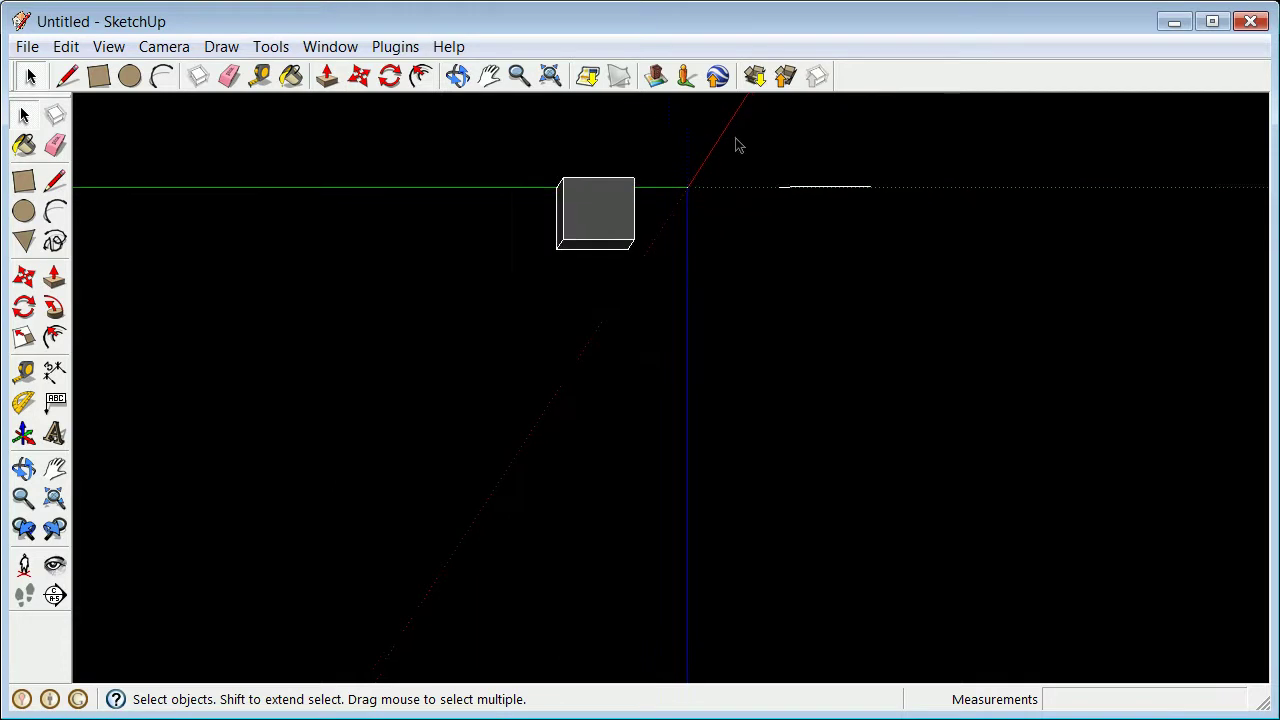
scroll(740, 153, "up", 4)
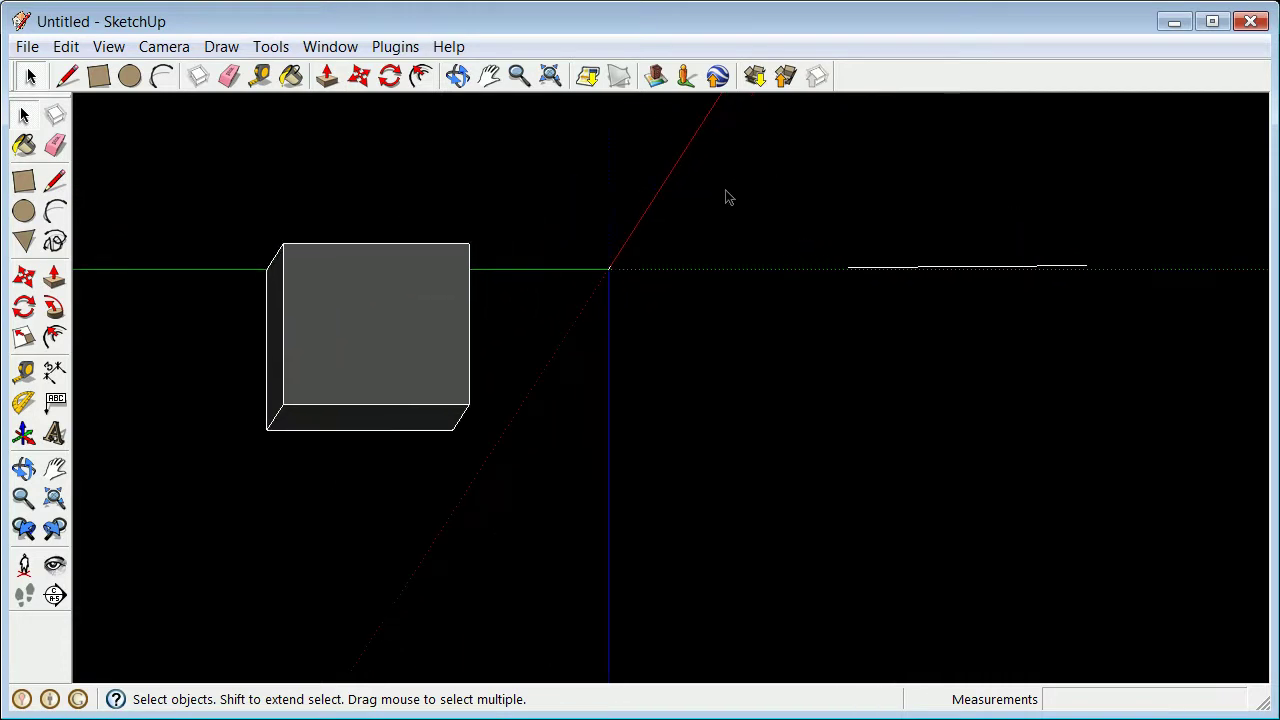
left_click(24, 212)
left_click(611, 265)
left_click(24, 115)
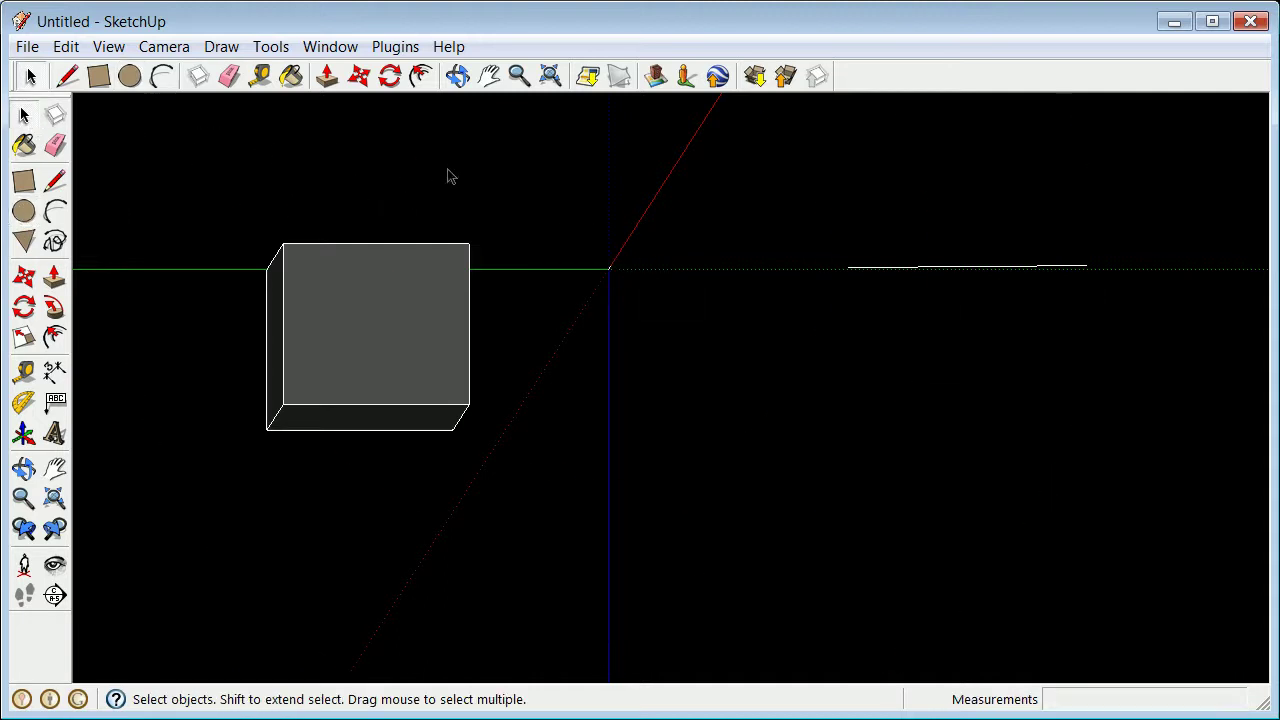
Draw a vertical circle with a radius of about 0.35" centred on the axes' origin.
left_click(24, 214)
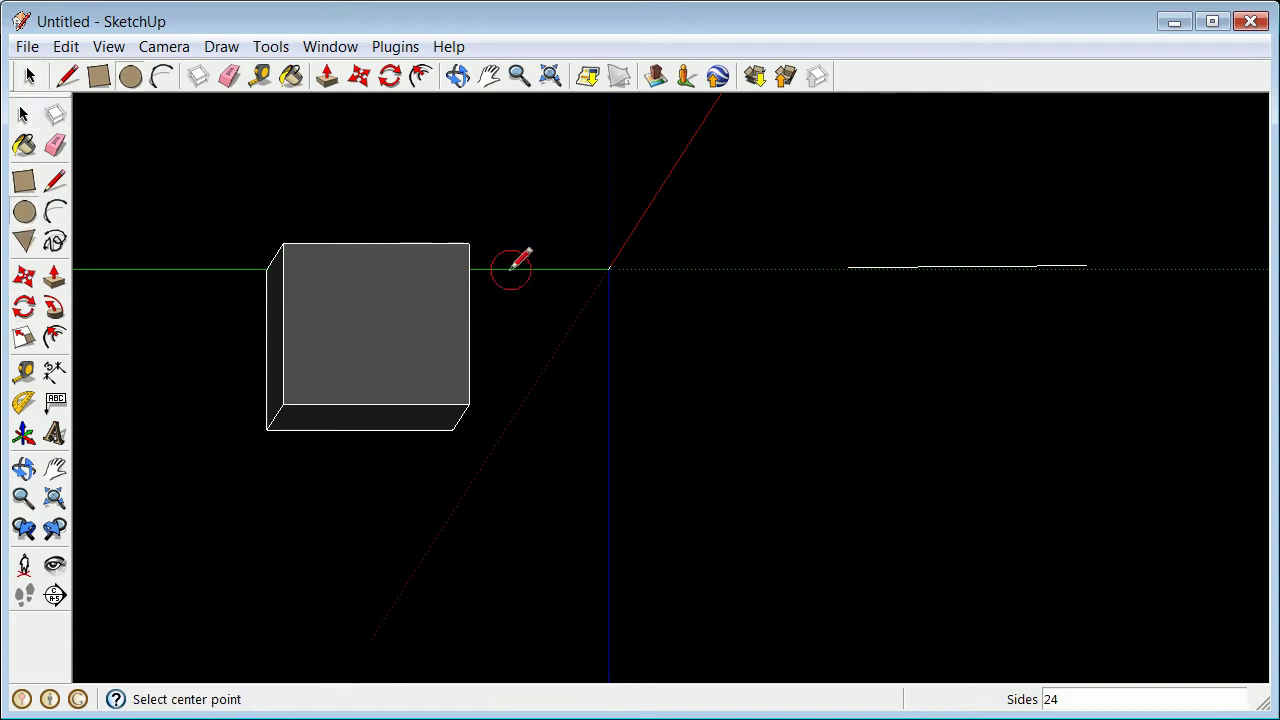
left_click(609, 267)
left_click(711, 220)
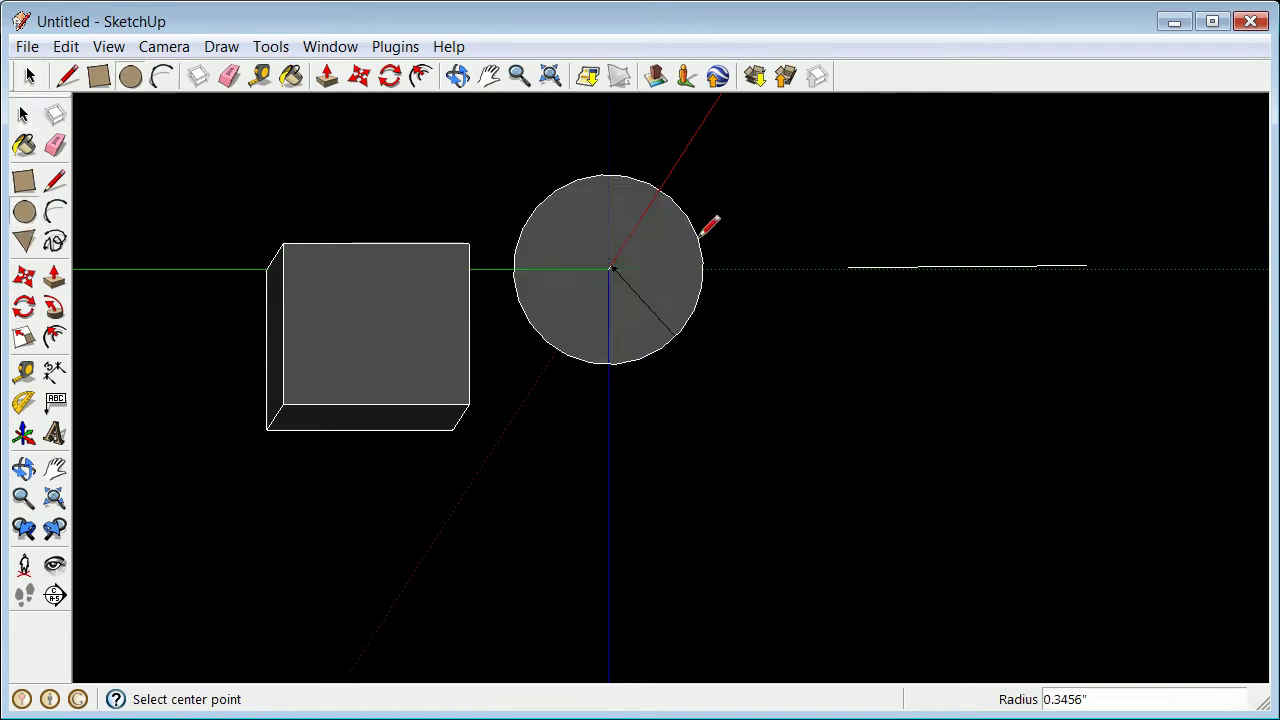
left_click(23, 118)
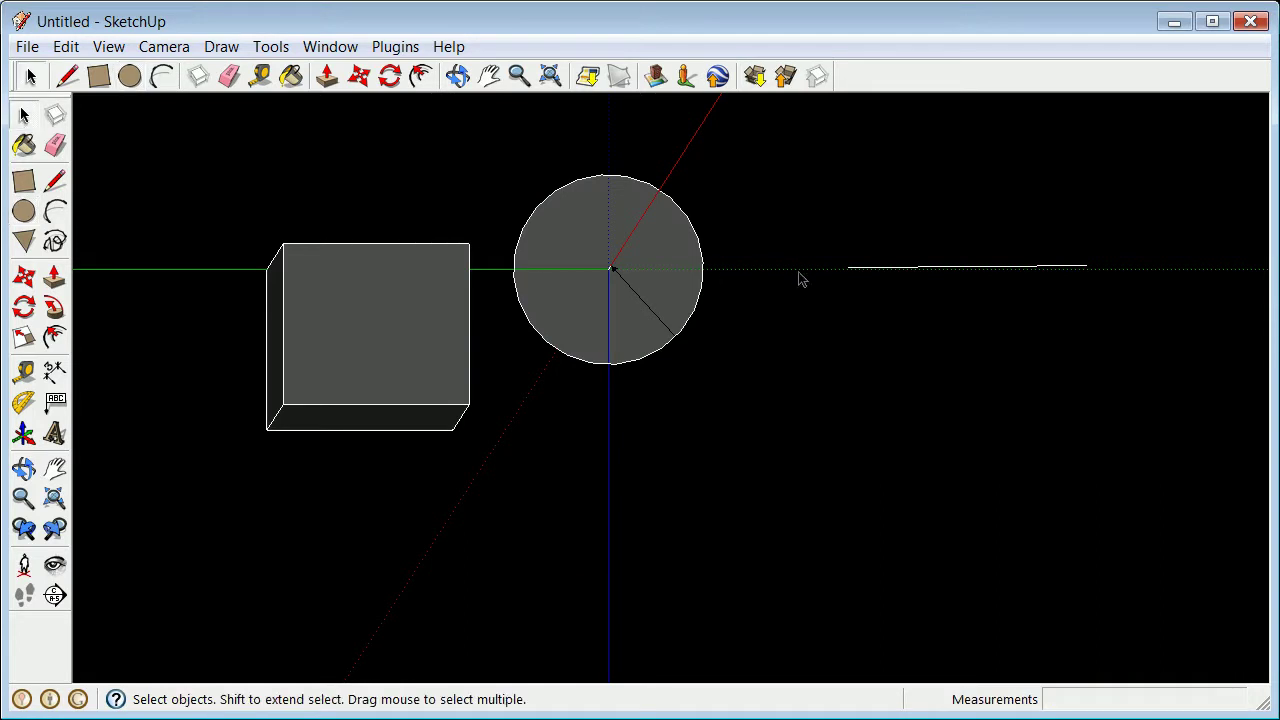
left_click(865, 270)
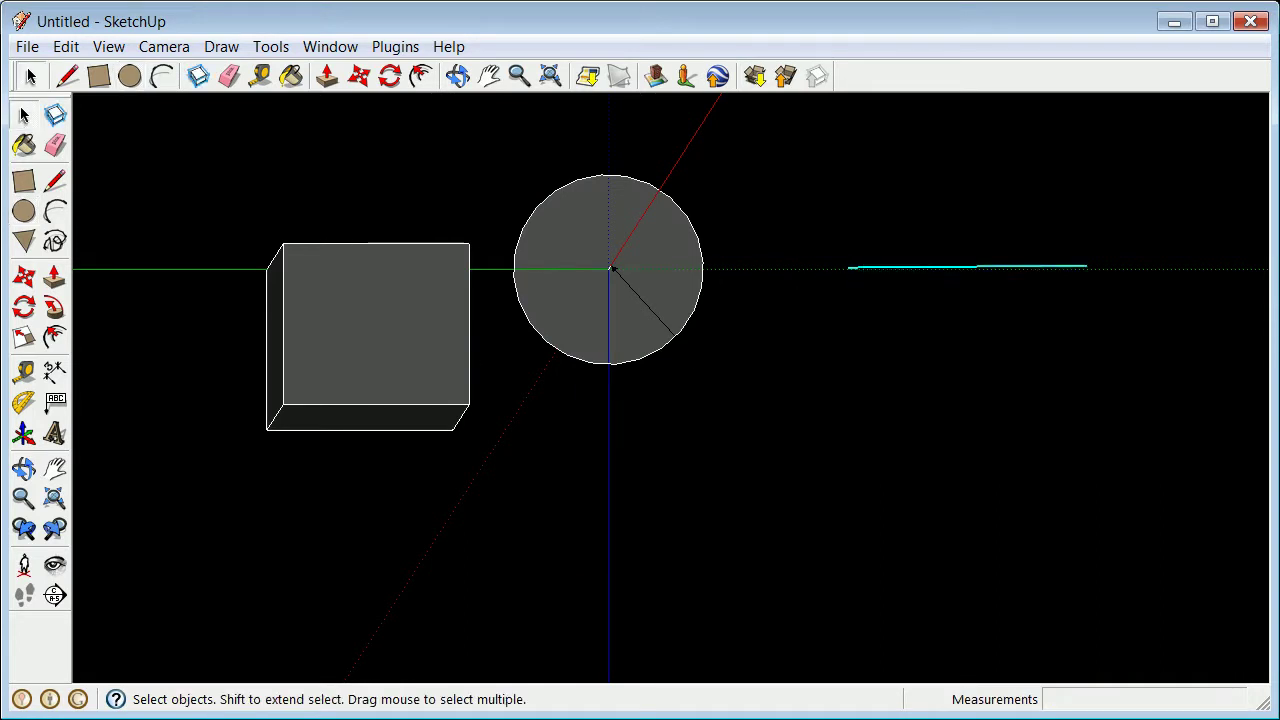
left_click(562, 188)
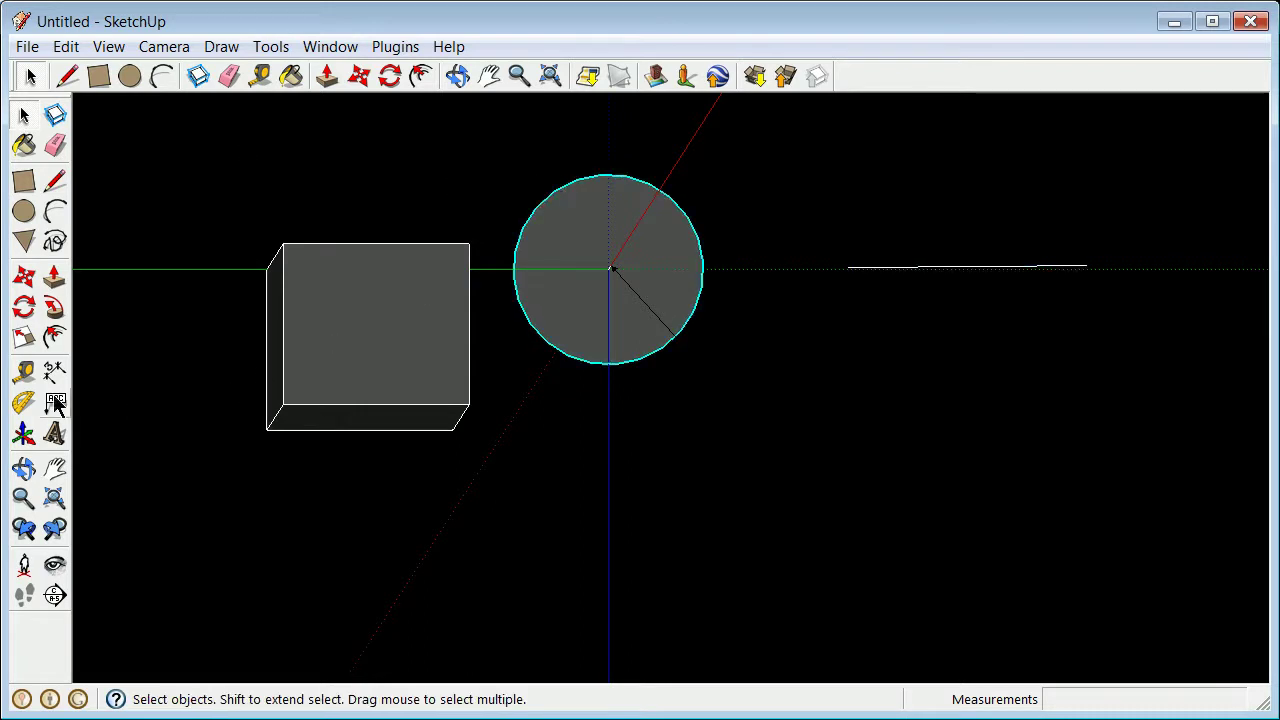
left_click(55, 311)
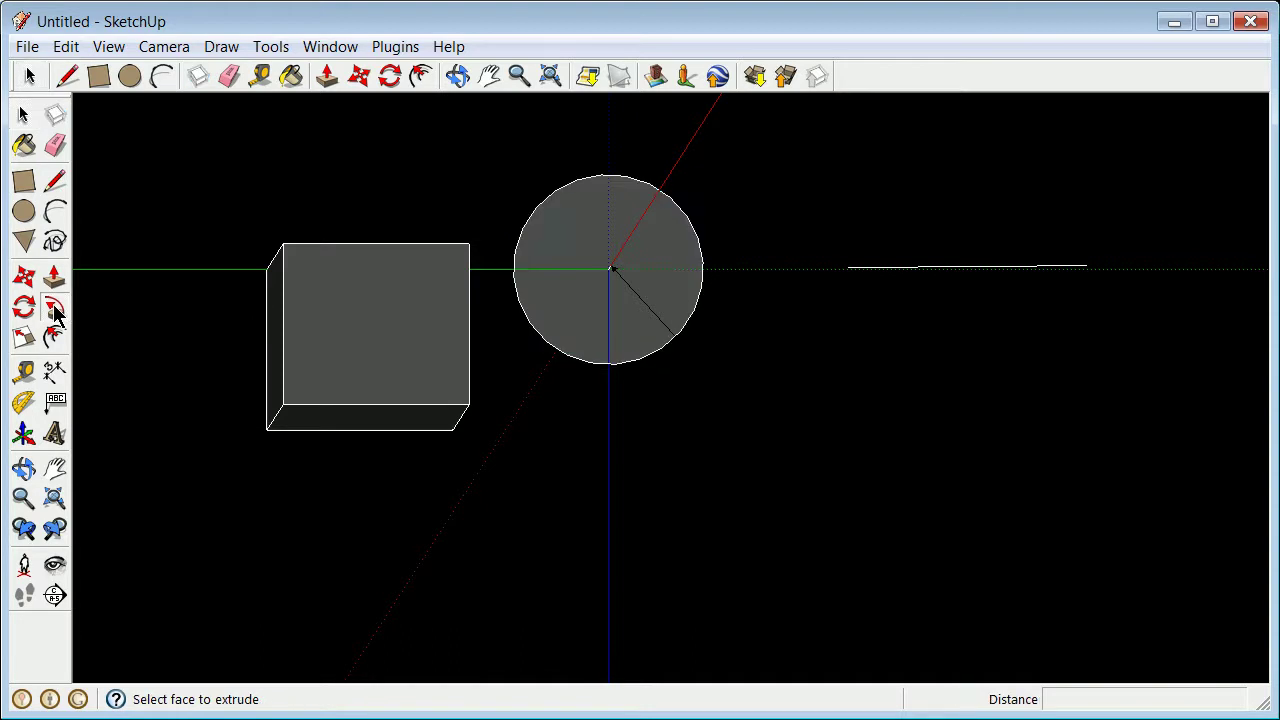
scroll(930, 274, "up", 3)
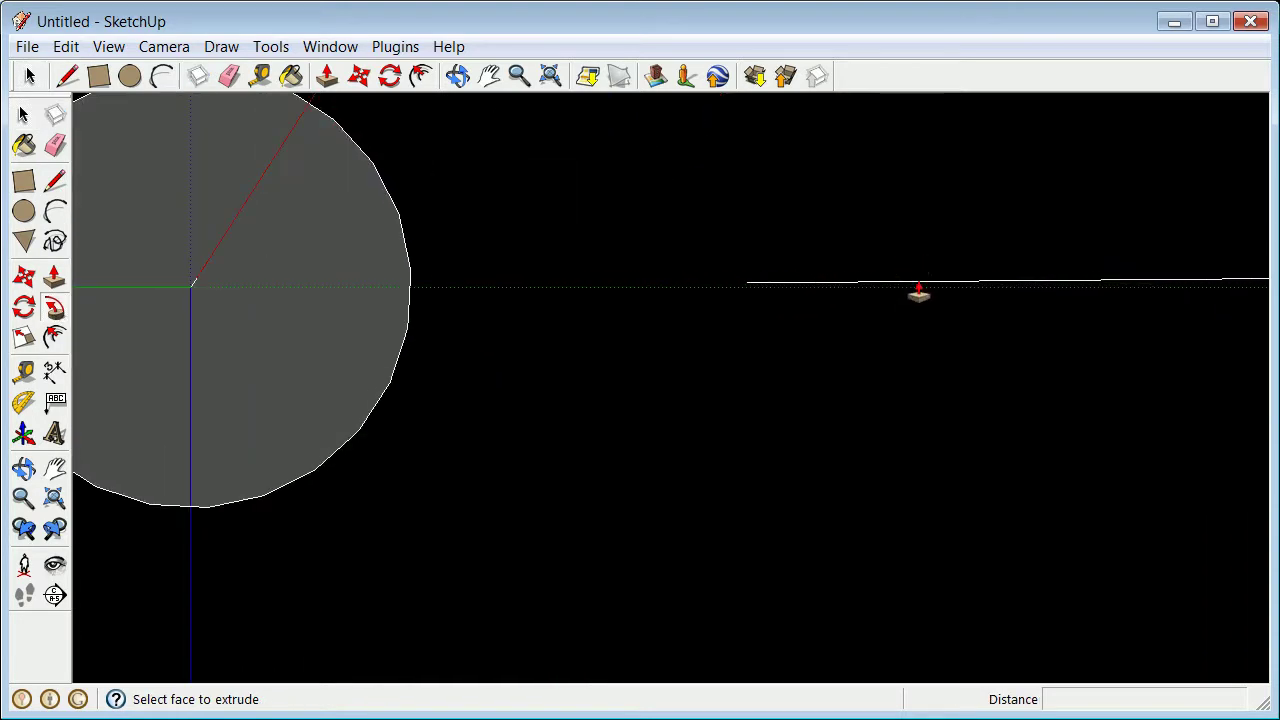
left_click(24, 116)
Hide the drawing axes.
scroll(745, 484, "down", 3)
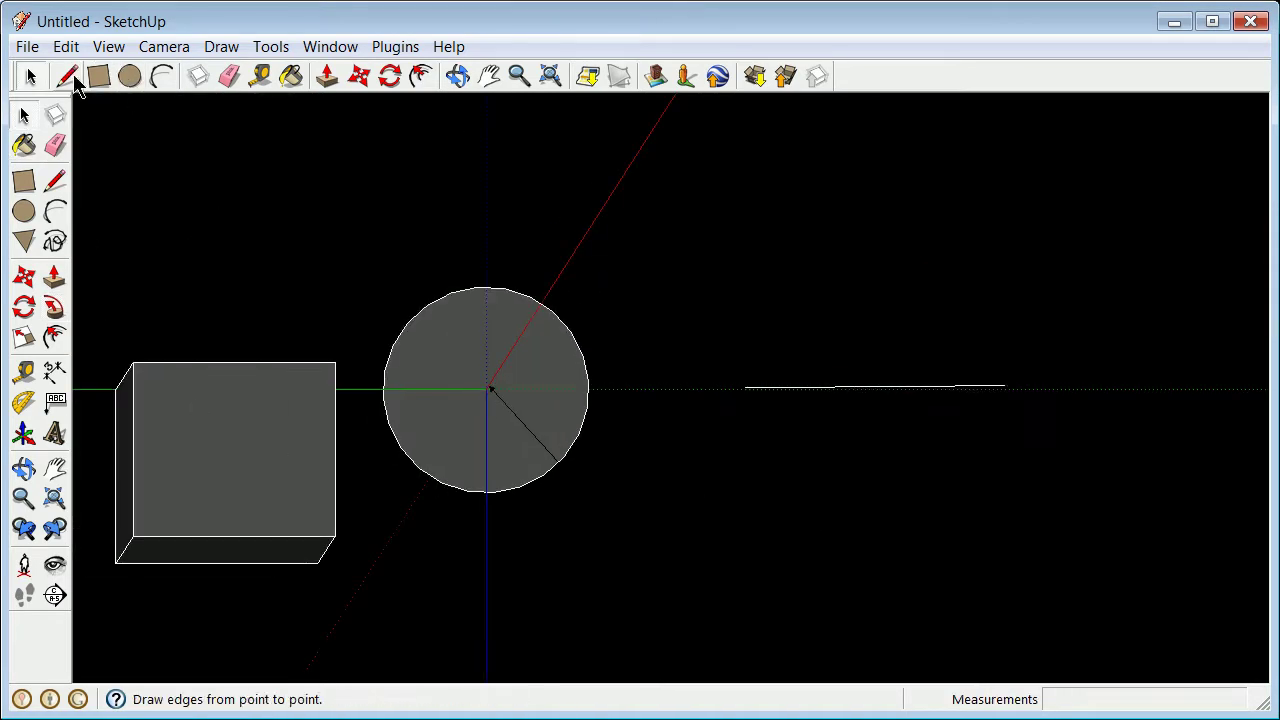
left_click(107, 47)
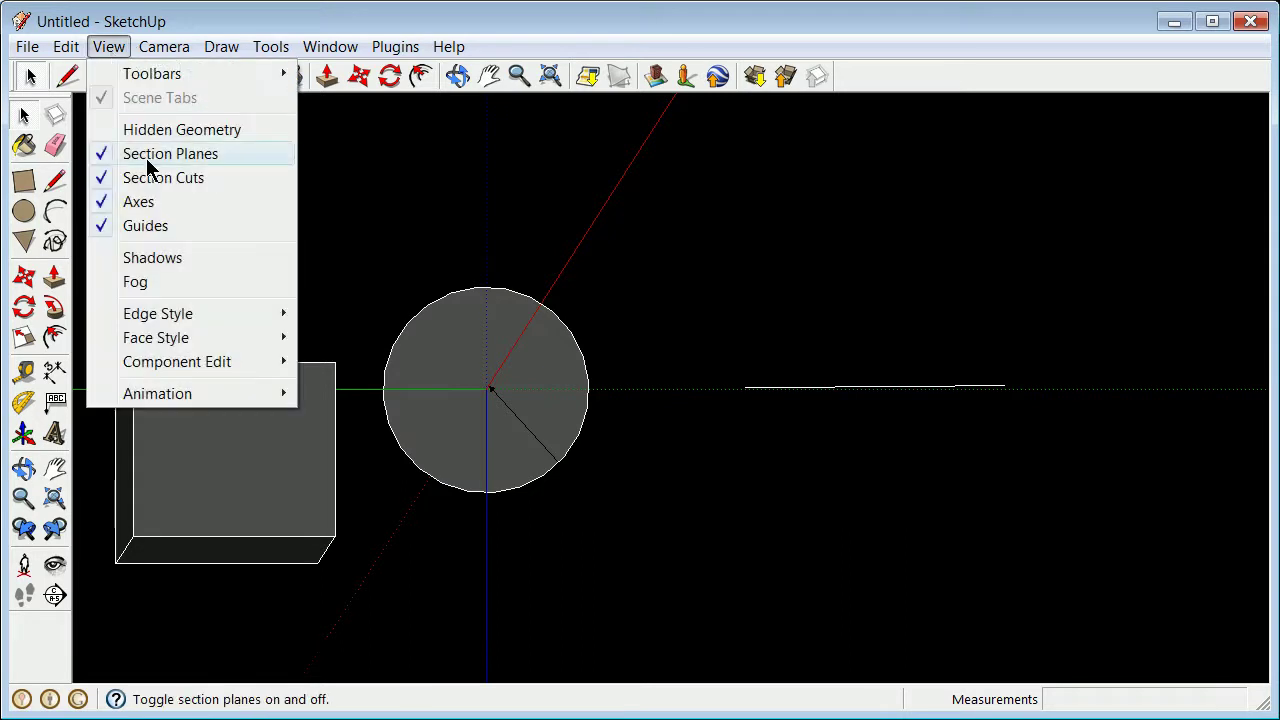
left_click(125, 204)
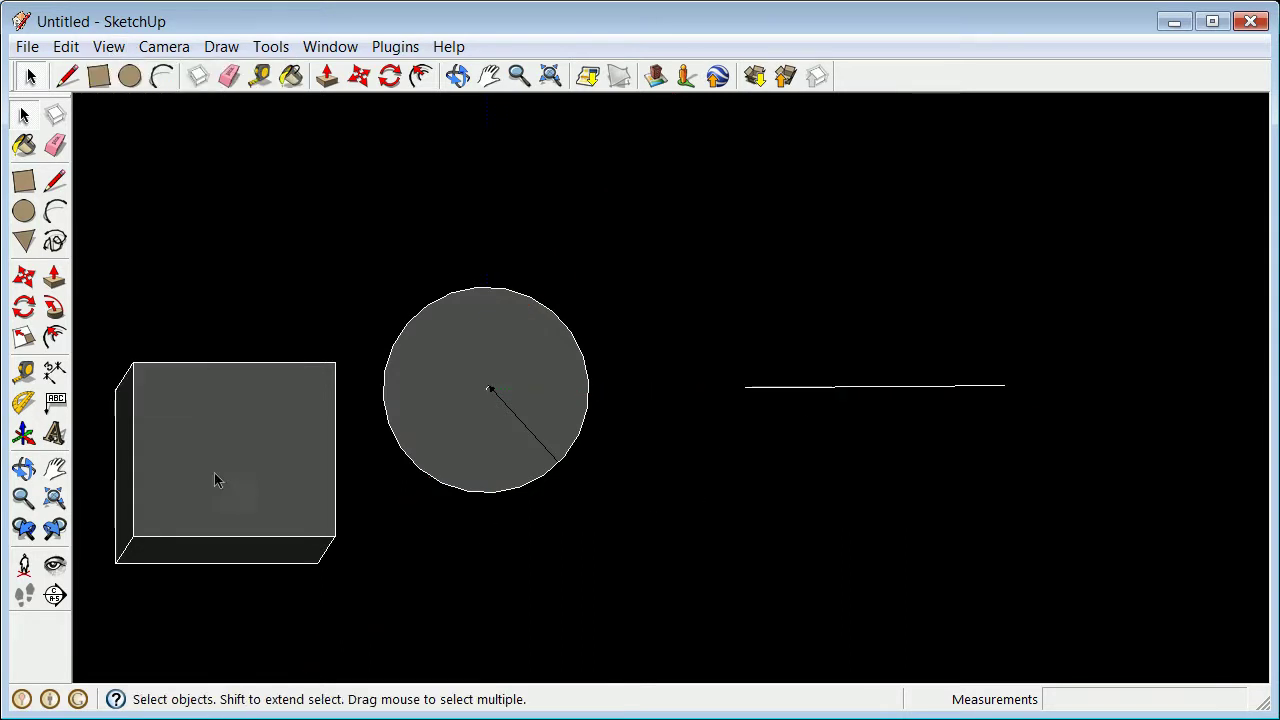
Select the whole long box from a higher viewpoint and cut it from the model.
left_click(24, 468)
left_click_drag(729, 569, 740, 360)
scroll(526, 491, "down", 3)
left_click(23, 116)
left_click_drag(335, 137, 462, 612)
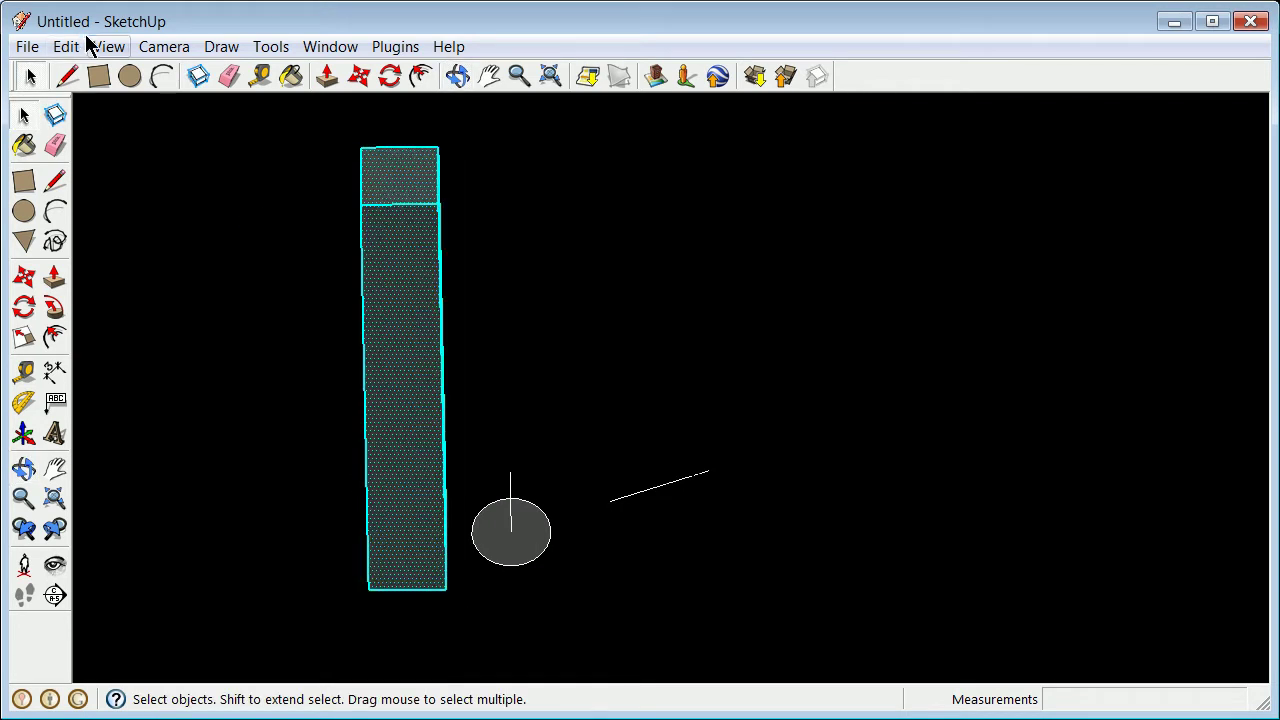
left_click(62, 46)
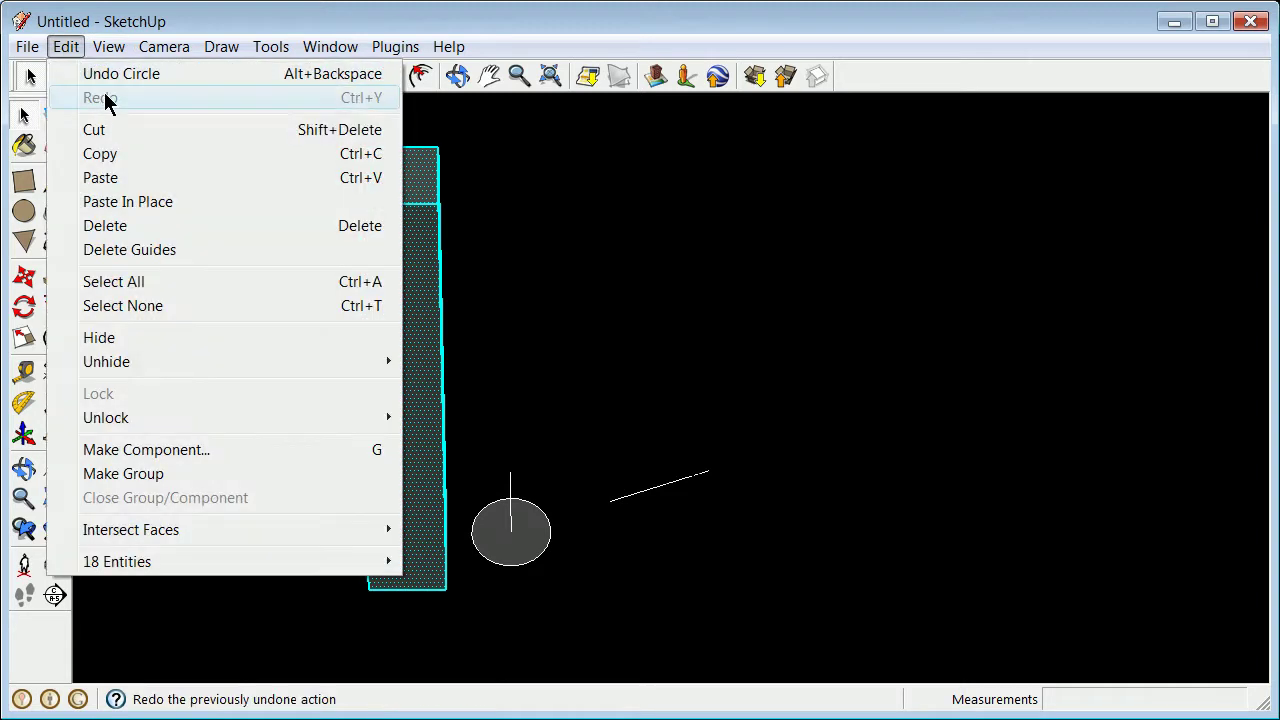
left_click(127, 130)
Try extruding the circular face along the separate 1-inch line with Follow Me, and undo the extrusion.
scroll(670, 505, "up", 4)
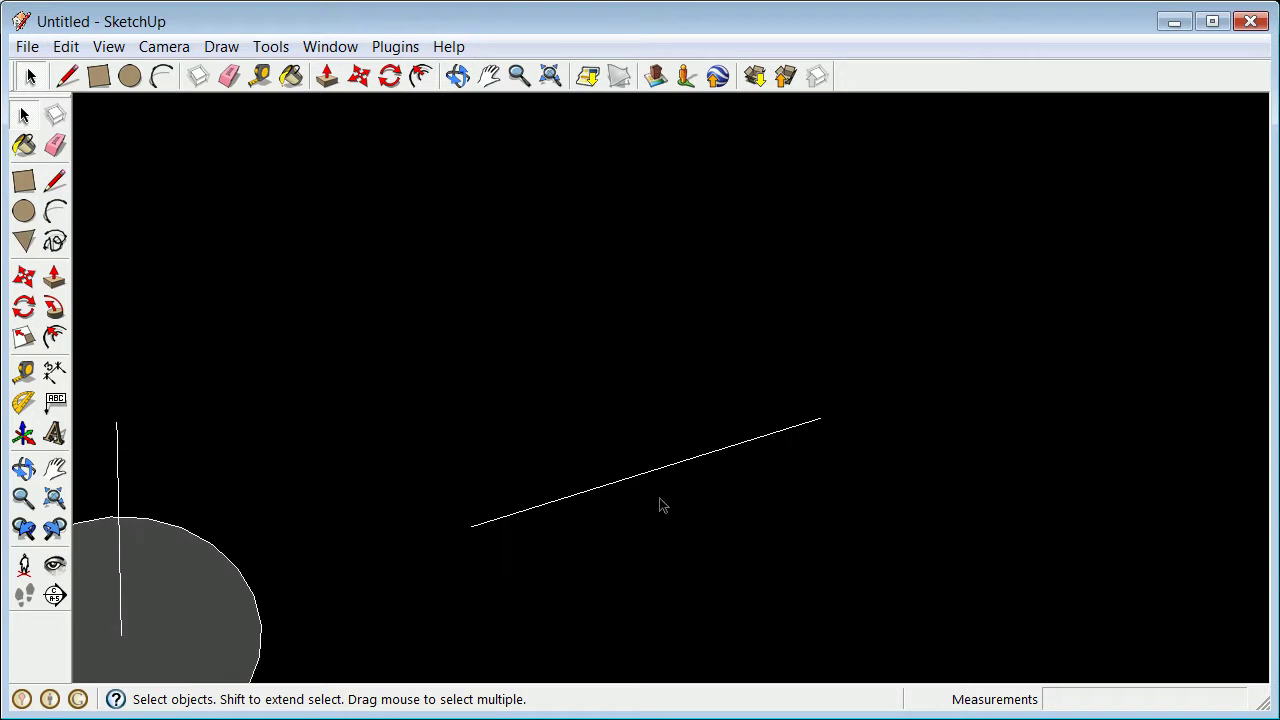
scroll(440, 550, "down", 4)
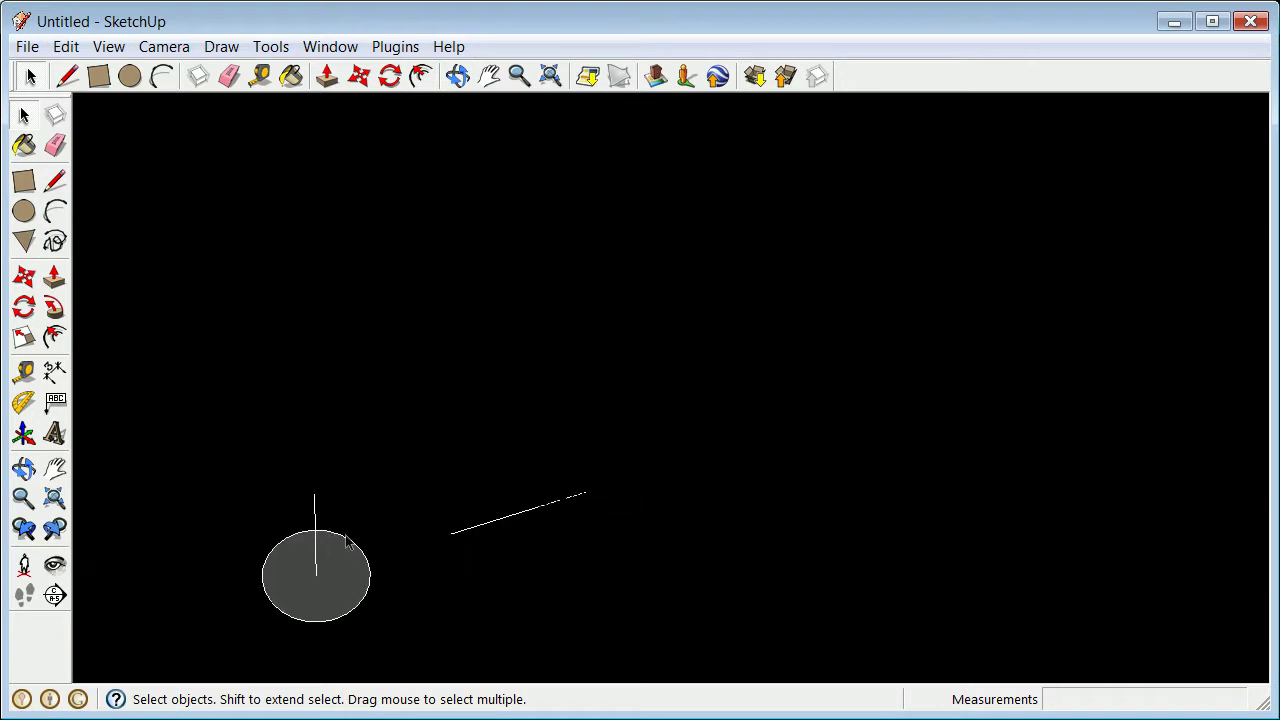
left_click(54, 528)
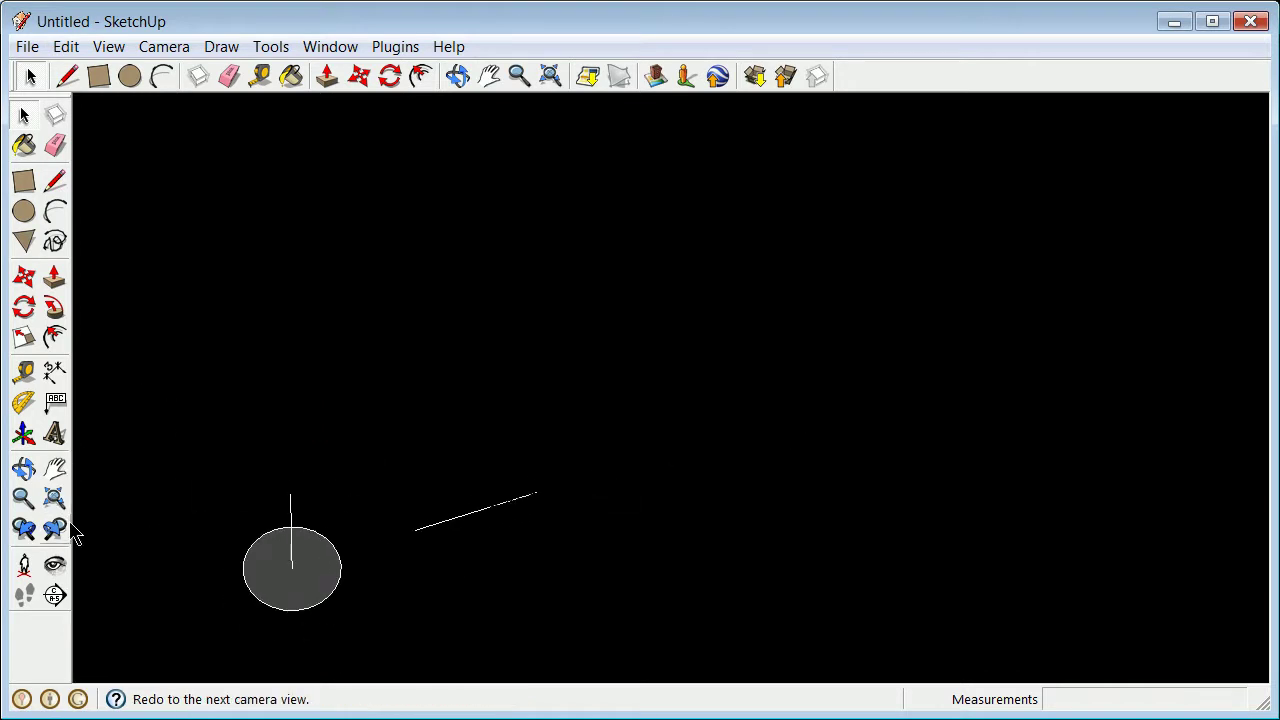
left_click(52, 310)
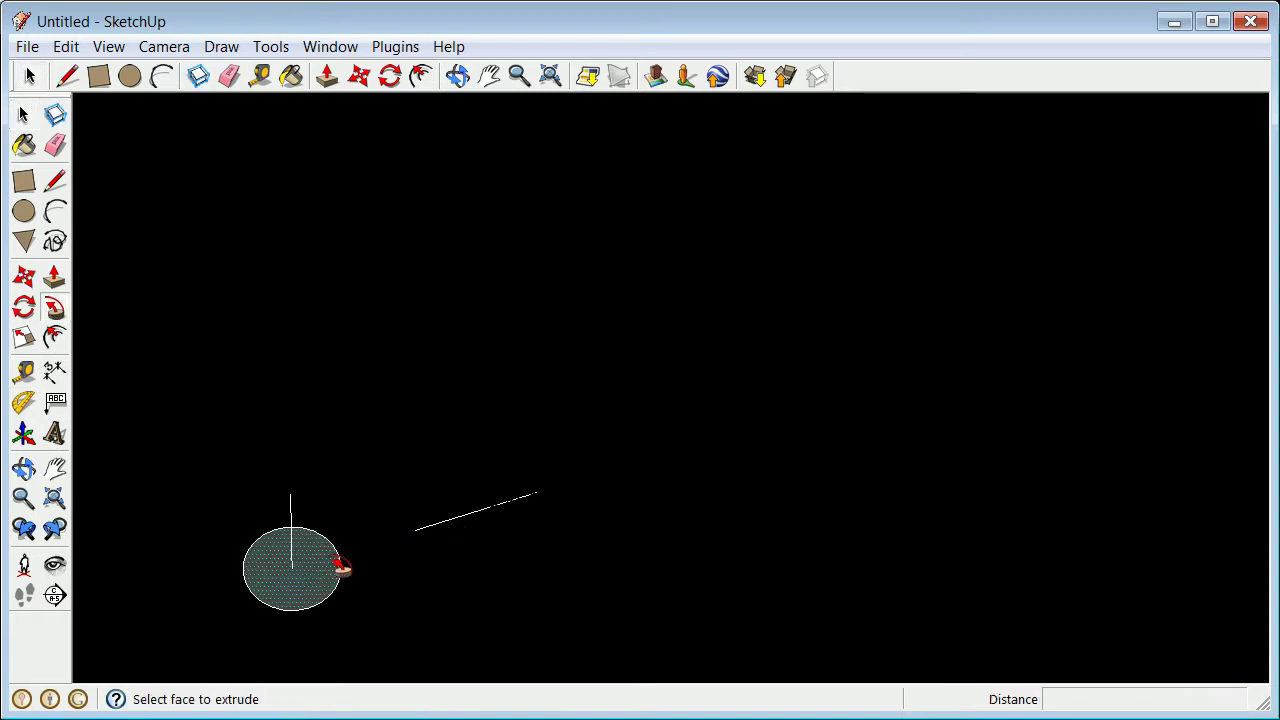
left_click(341, 560)
left_click_drag(421, 547, 453, 535)
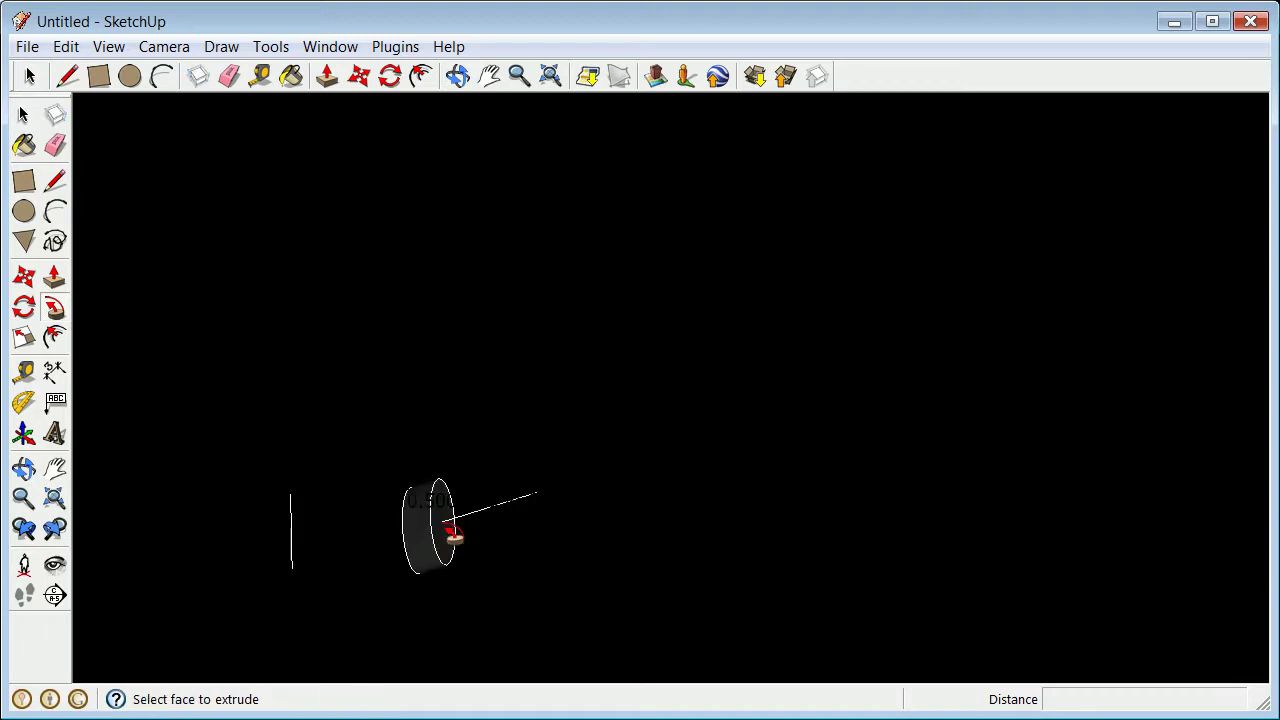
left_click(64, 47)
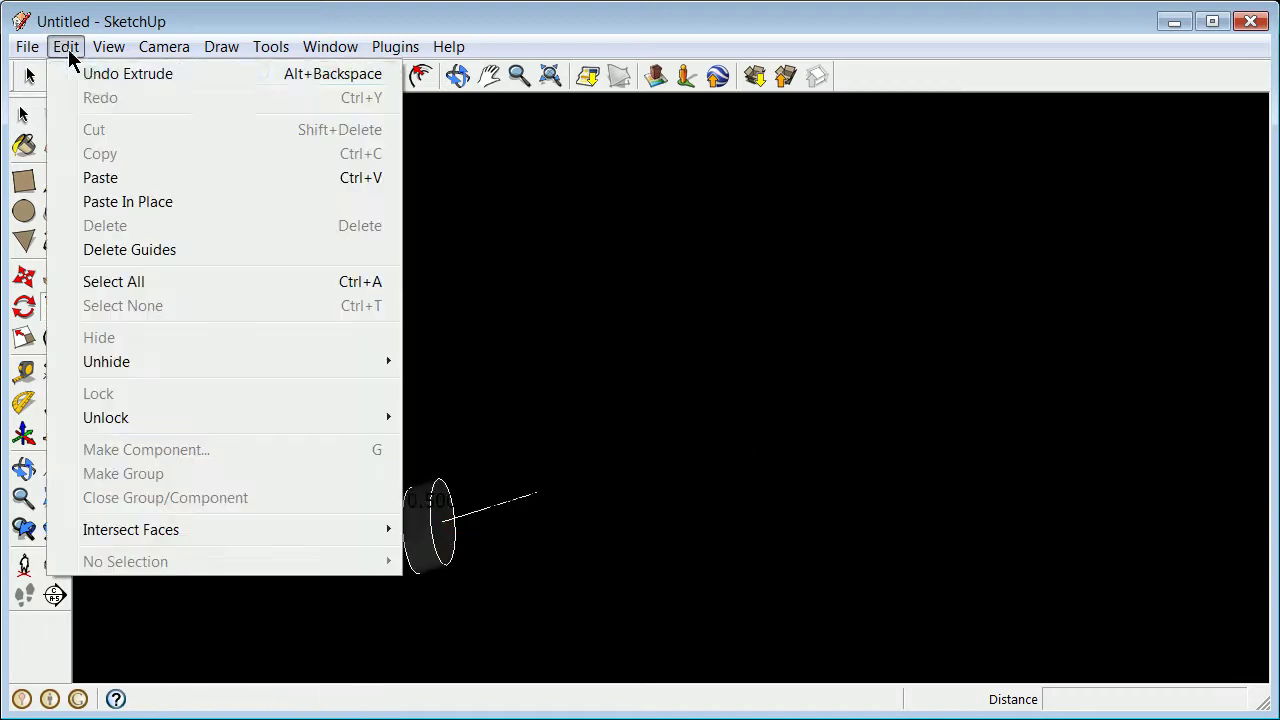
left_click(92, 74)
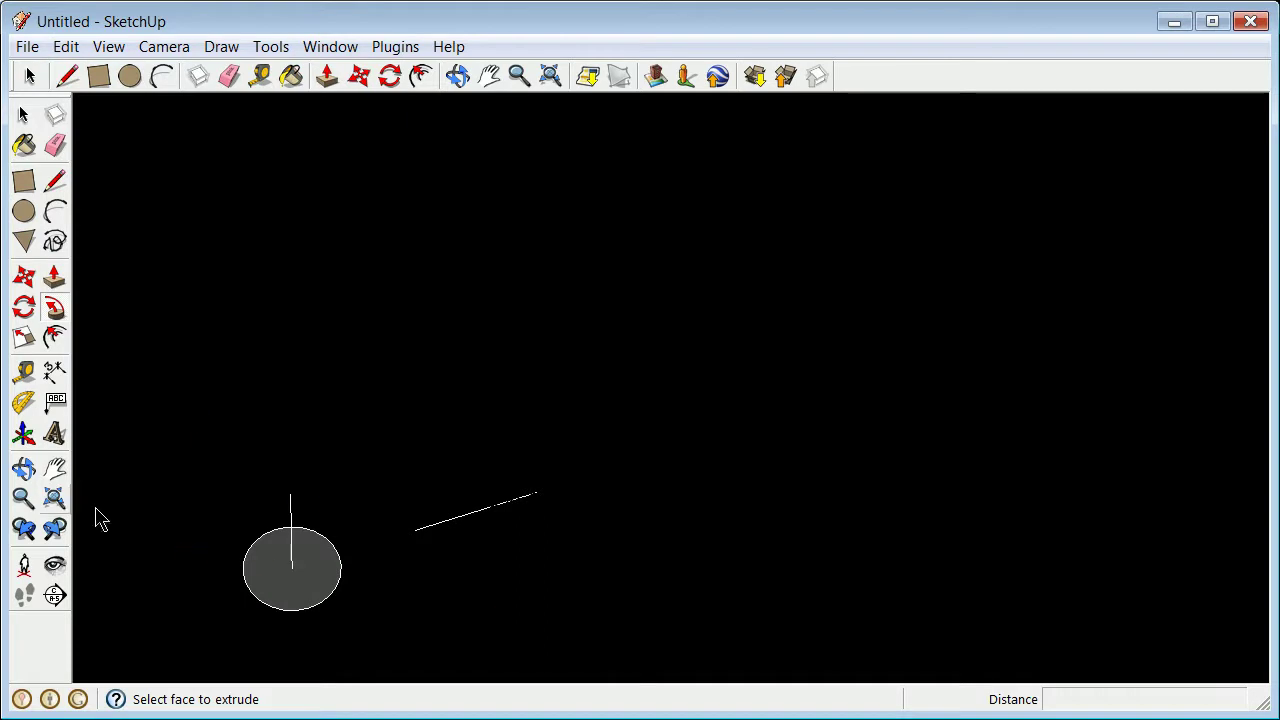
Try extruding the circular face along the line rising from its centre with Follow Me, and undo the extrusion.
left_click(55, 310)
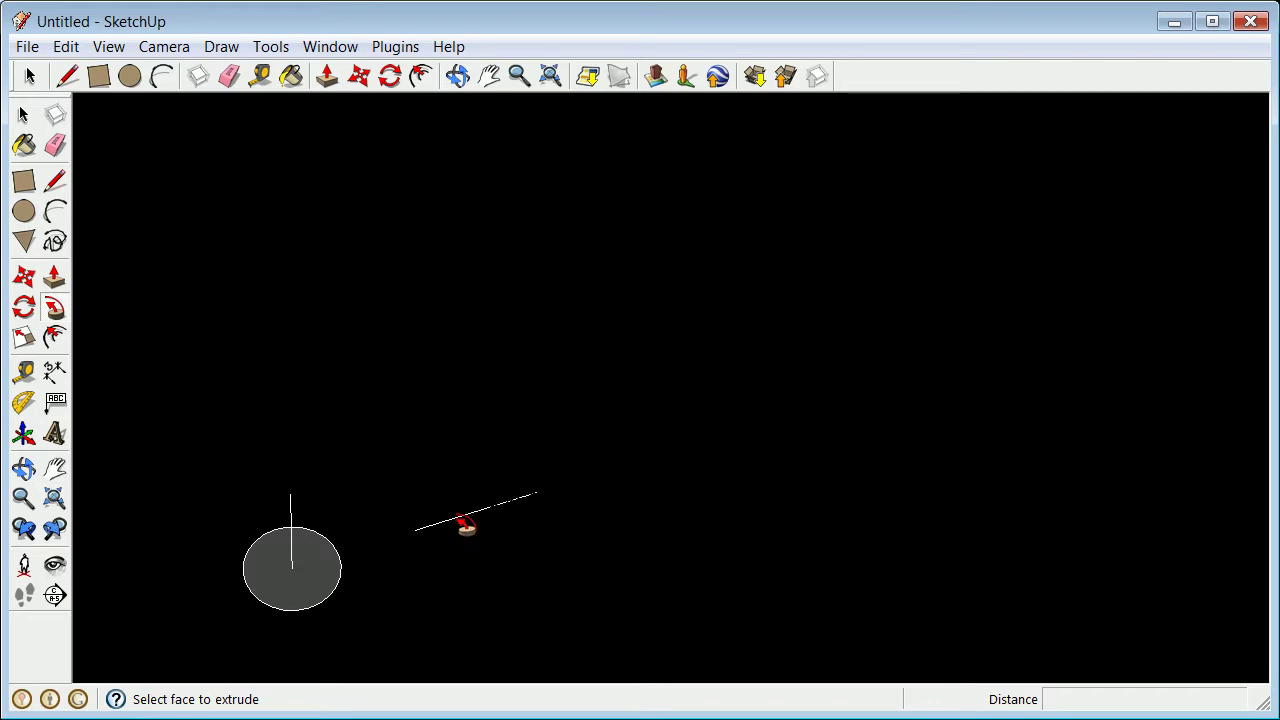
left_click(25, 116)
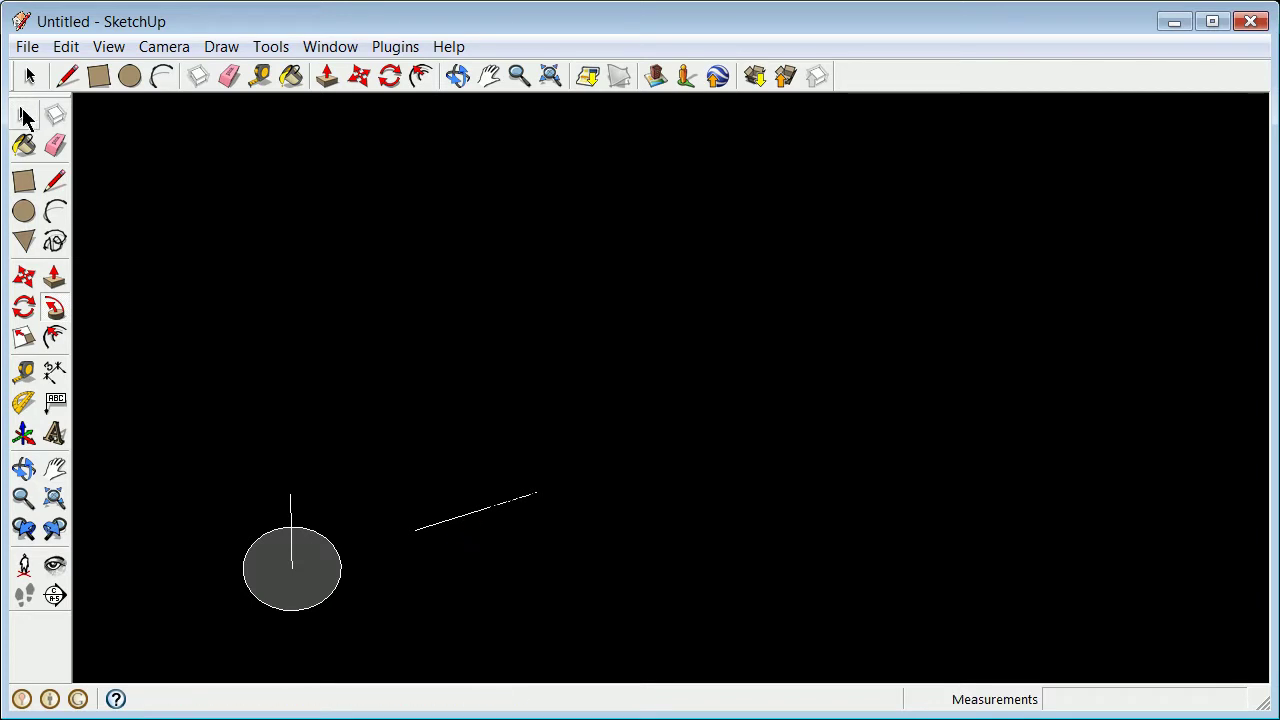
left_click(53, 316)
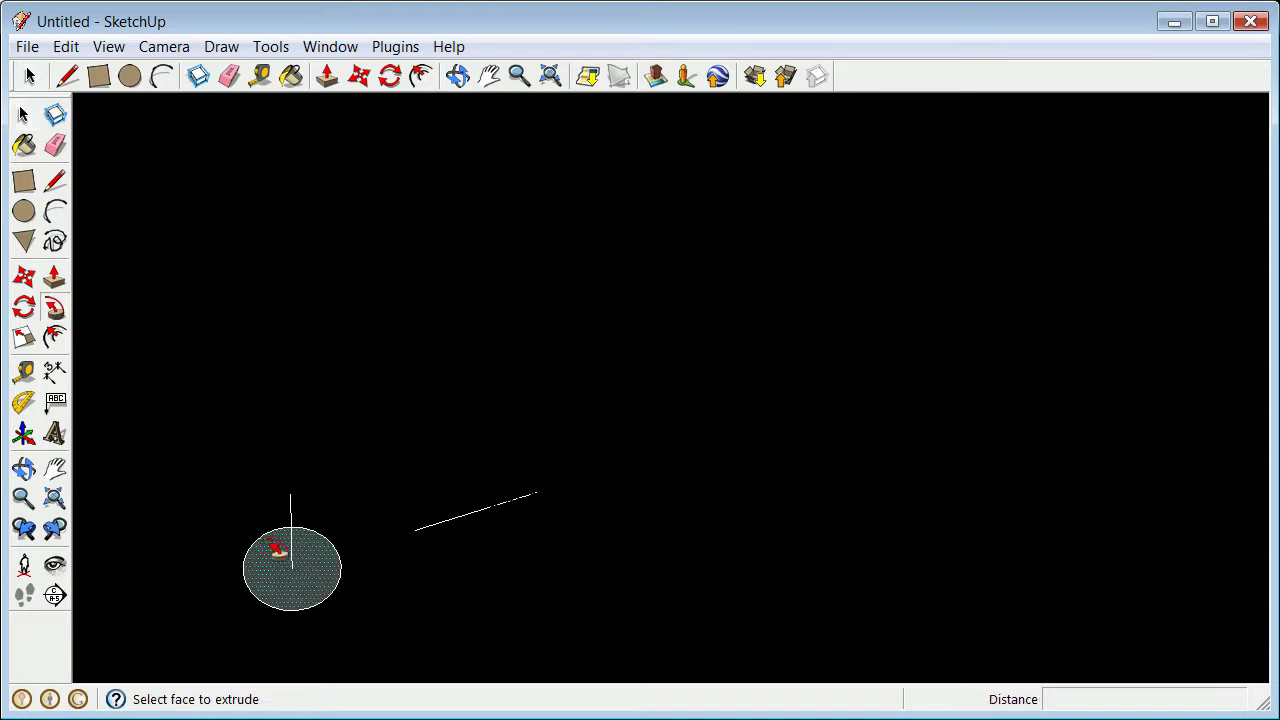
left_click(280, 550)
left_click_drag(283, 518, 292, 493)
left_click(66, 47)
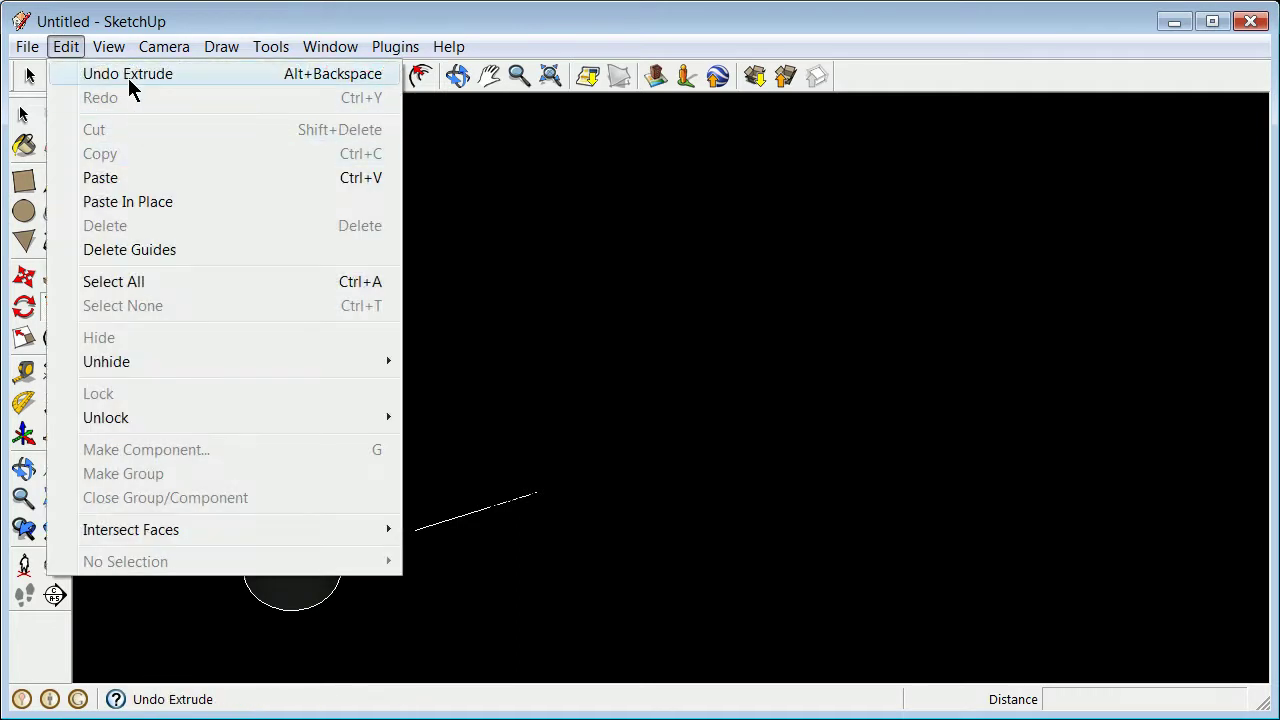
left_click(130, 75)
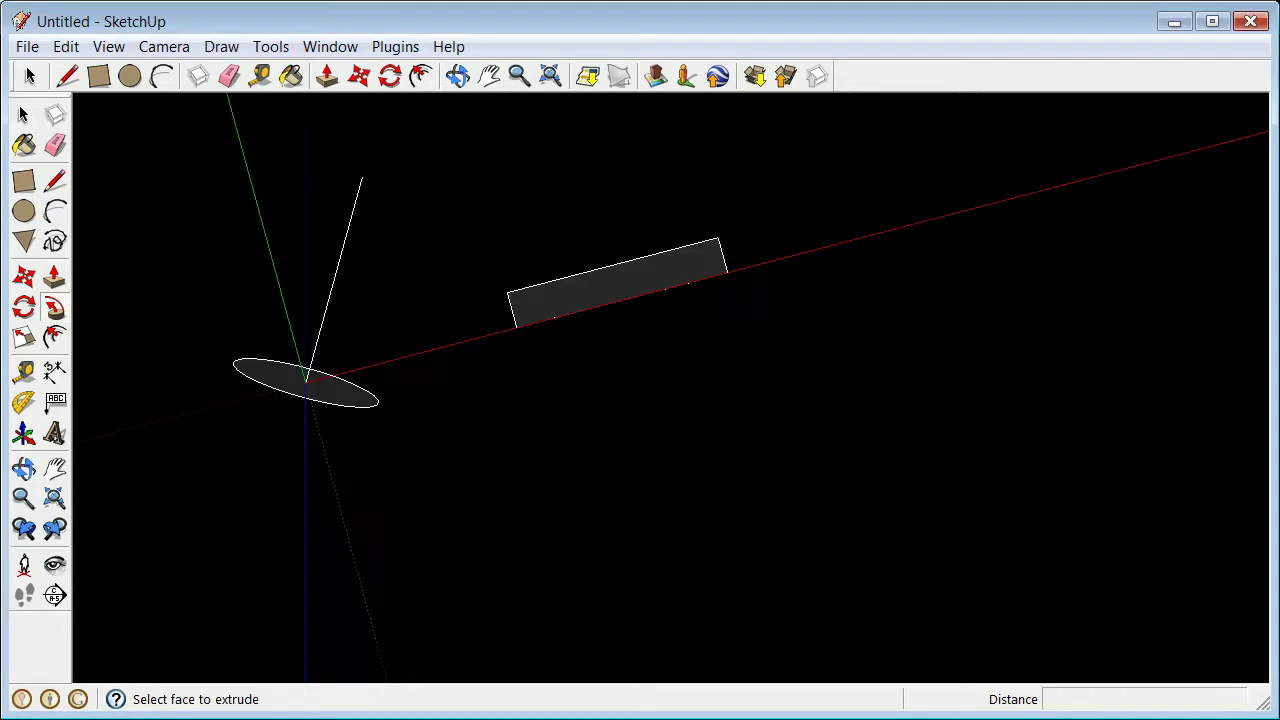
Sweep the narrow rectangle on the red axis around the circular face with Follow Me.
left_click(24, 467)
left_click_drag(237, 274, 237, 477)
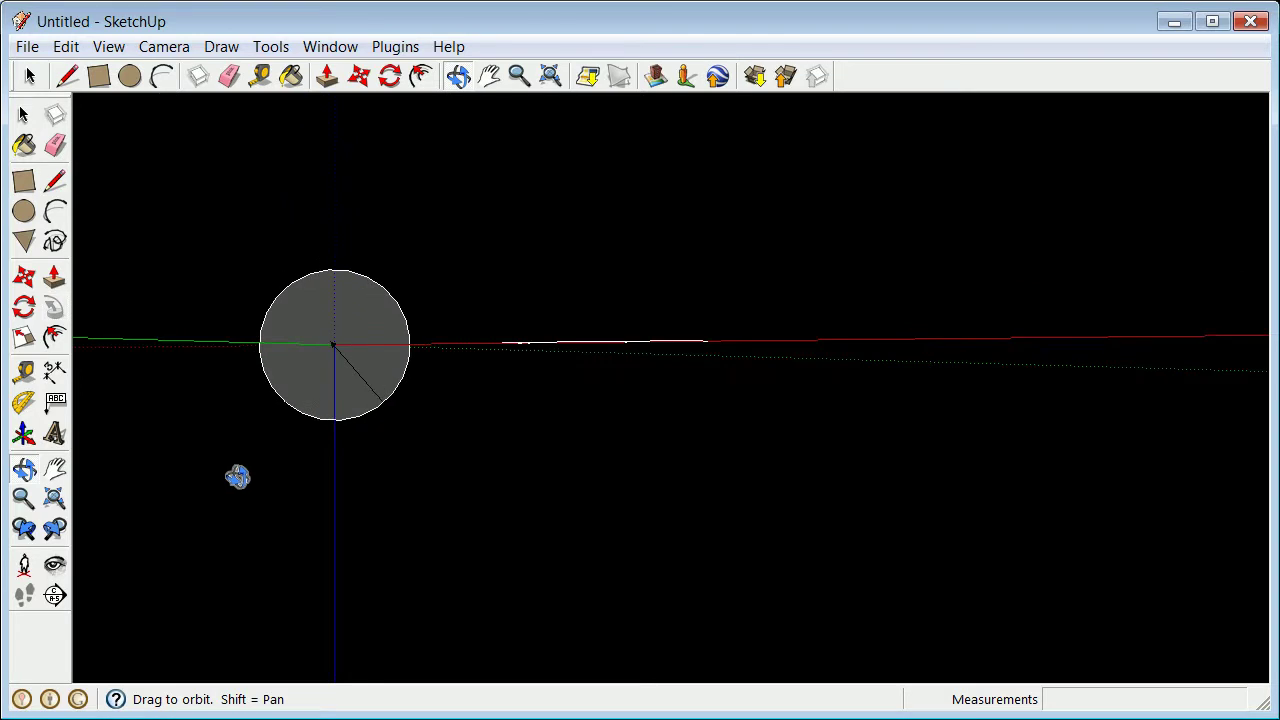
left_click_drag(237, 477, 282, 111)
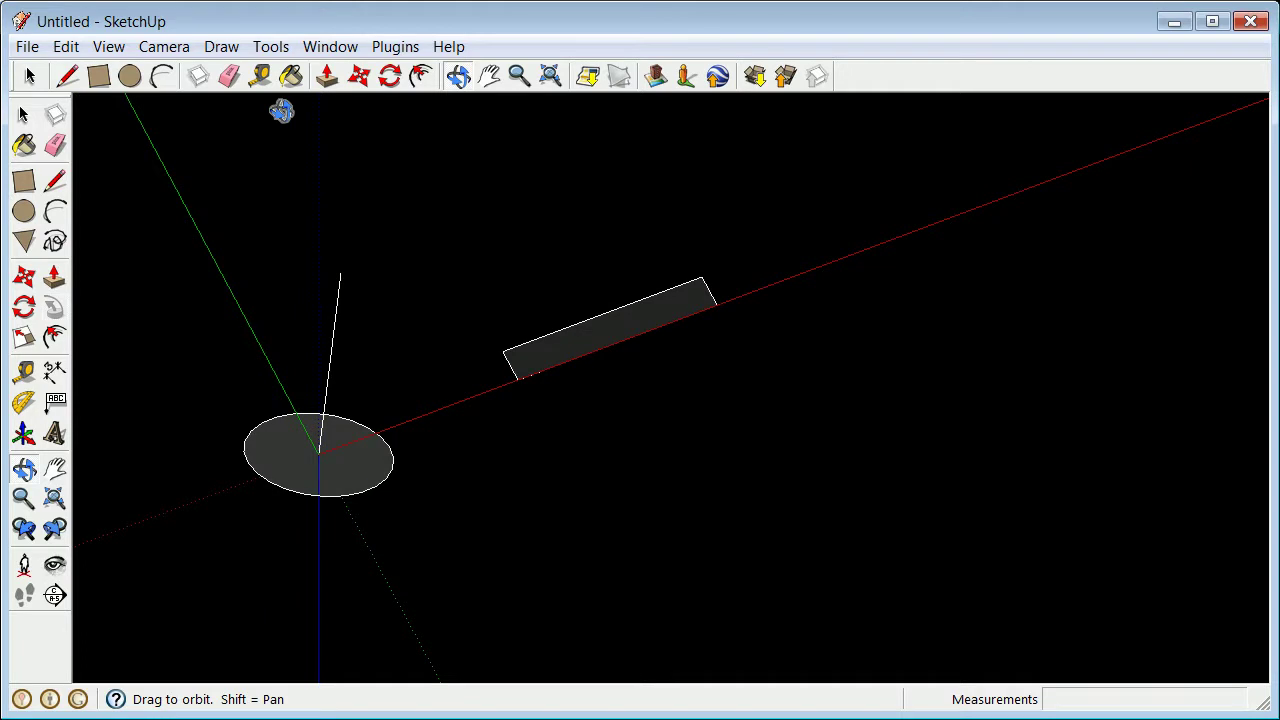
left_click_drag(282, 111, 300, 140)
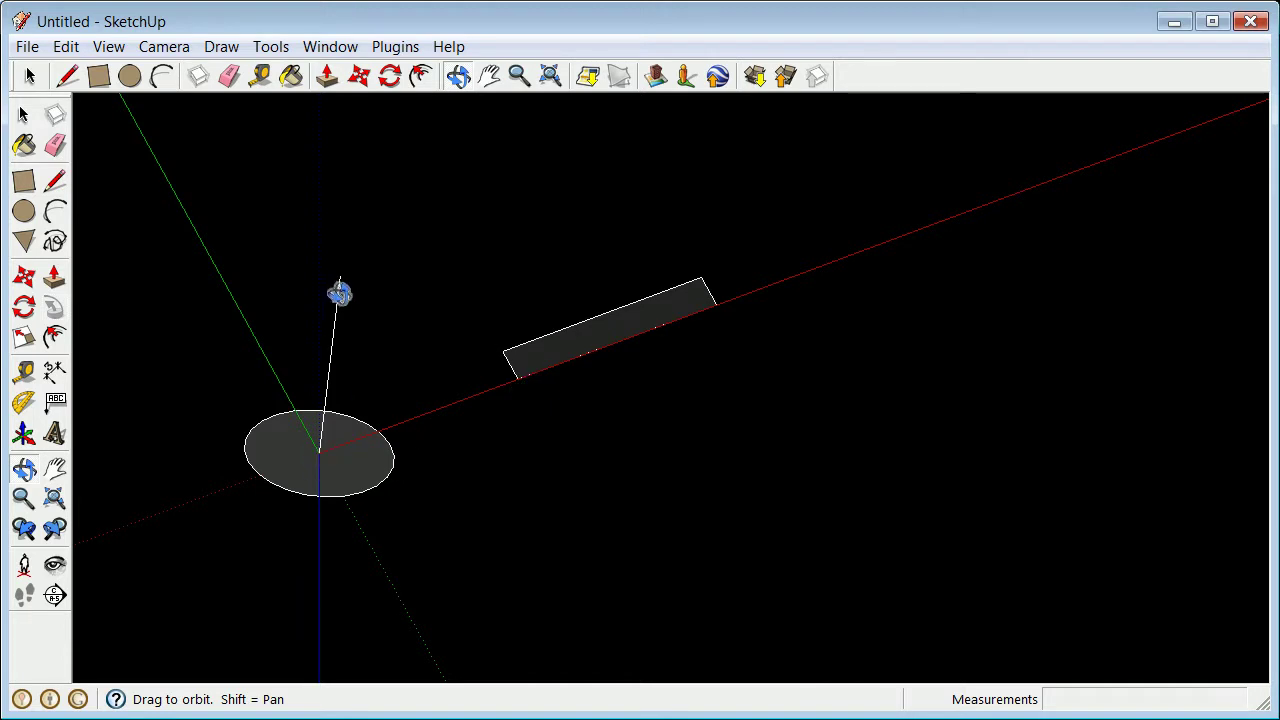
left_click_drag(330, 400, 274, 331)
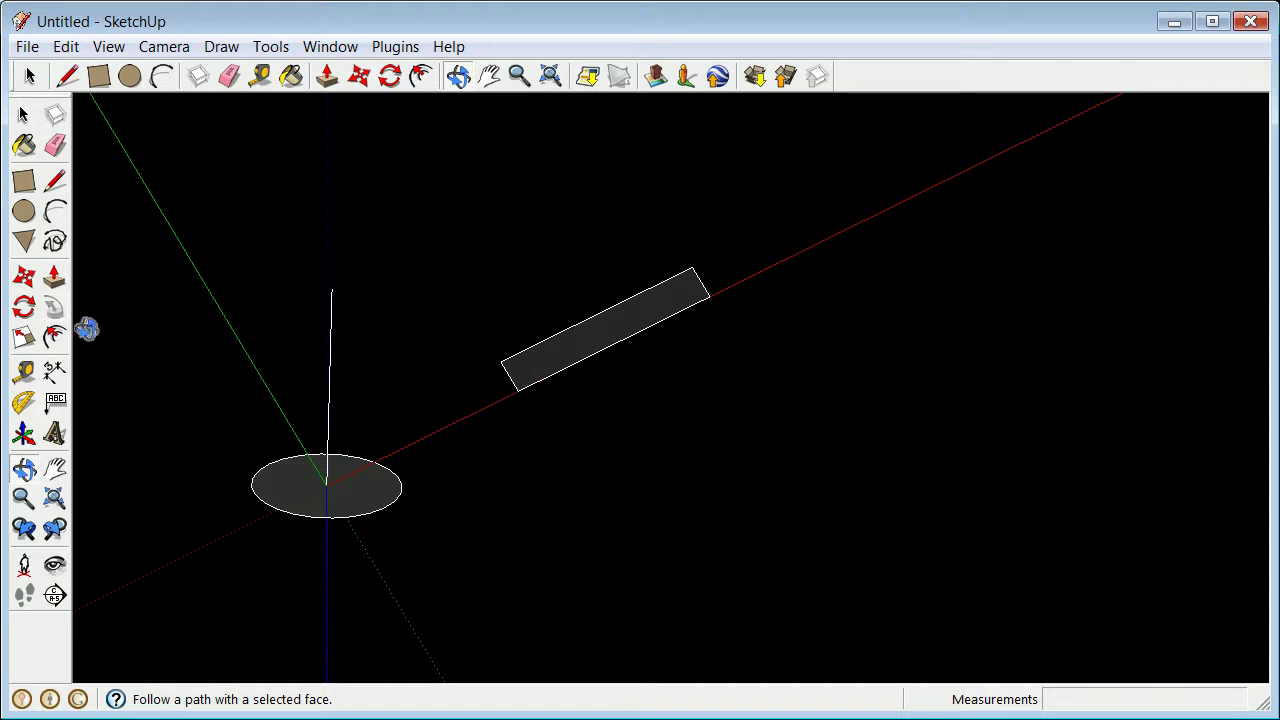
left_click(24, 116)
left_click(378, 492)
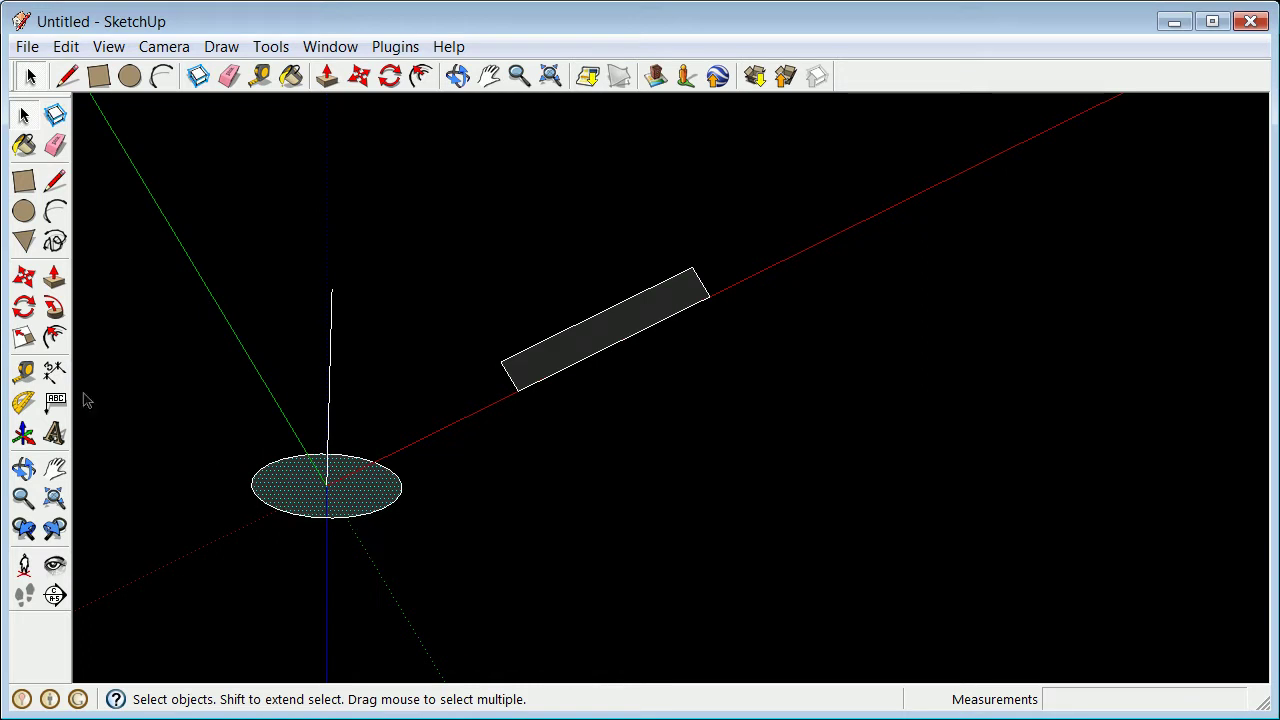
left_click(56, 314)
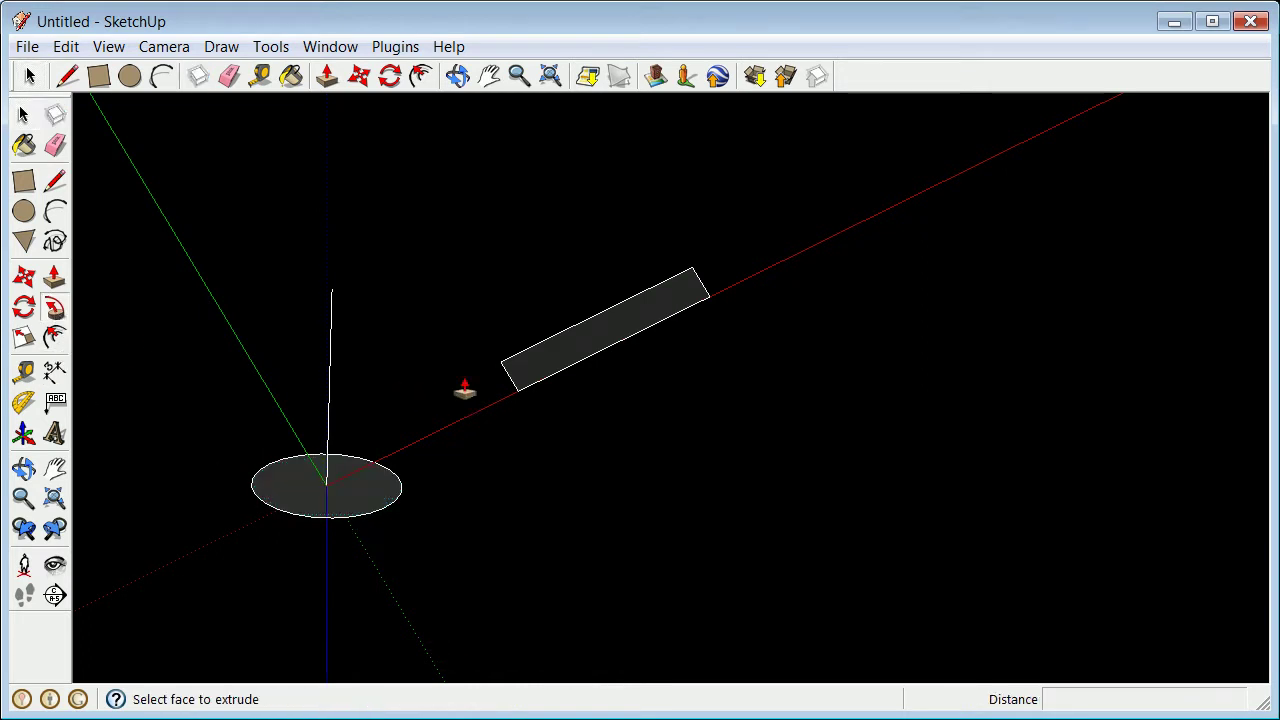
left_click(537, 367)
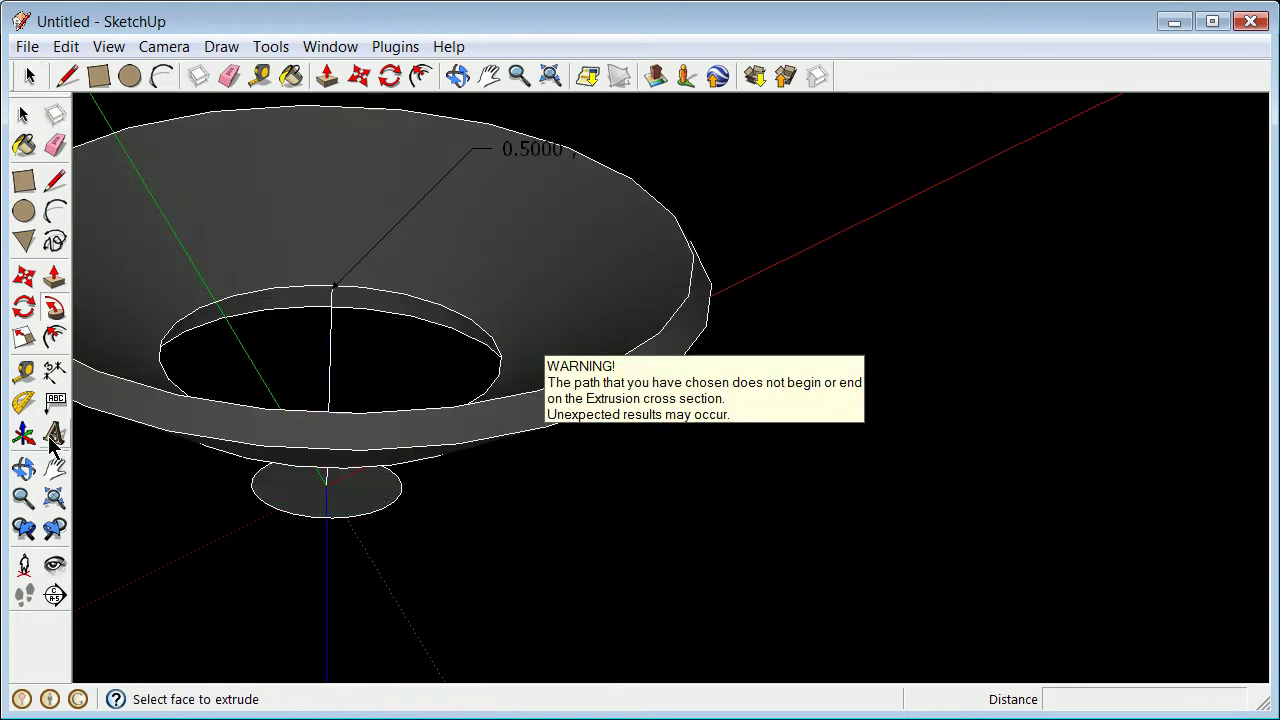
Turn on the display of hidden geometry to reveal the swept ring's smoothed edges.
left_click(24, 467)
left_click_drag(394, 566, 326, 366)
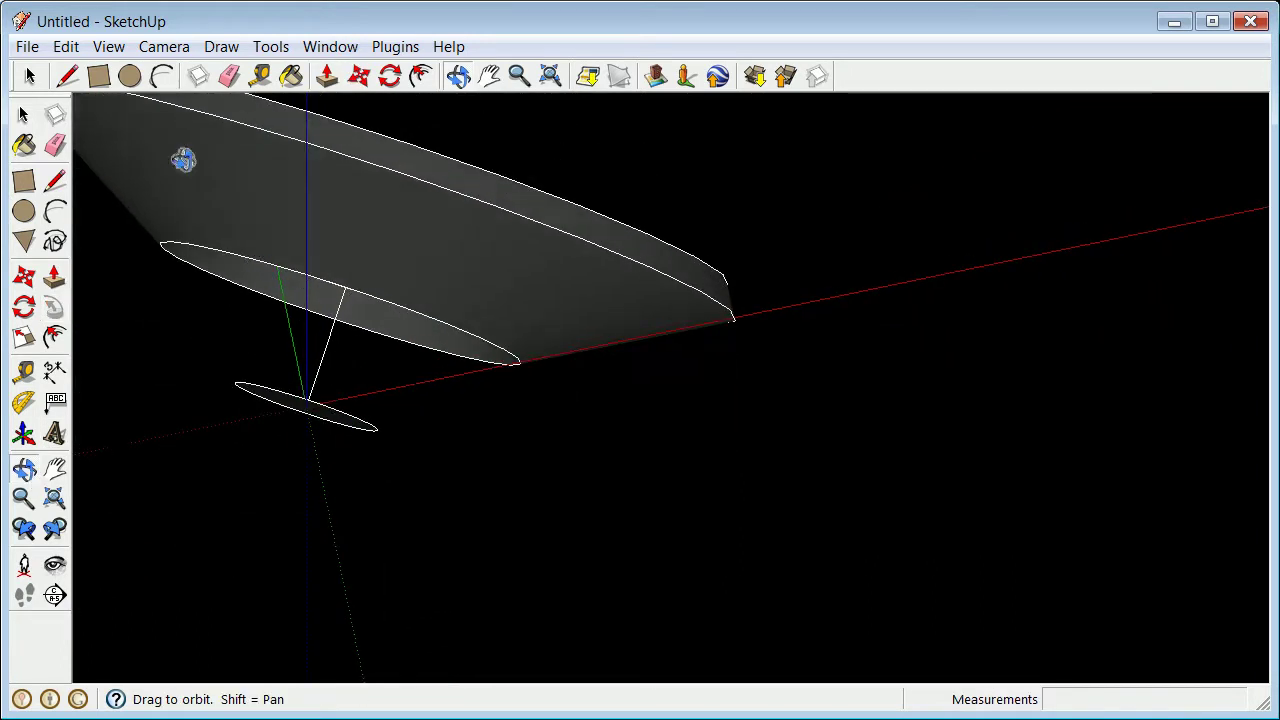
left_click(104, 47)
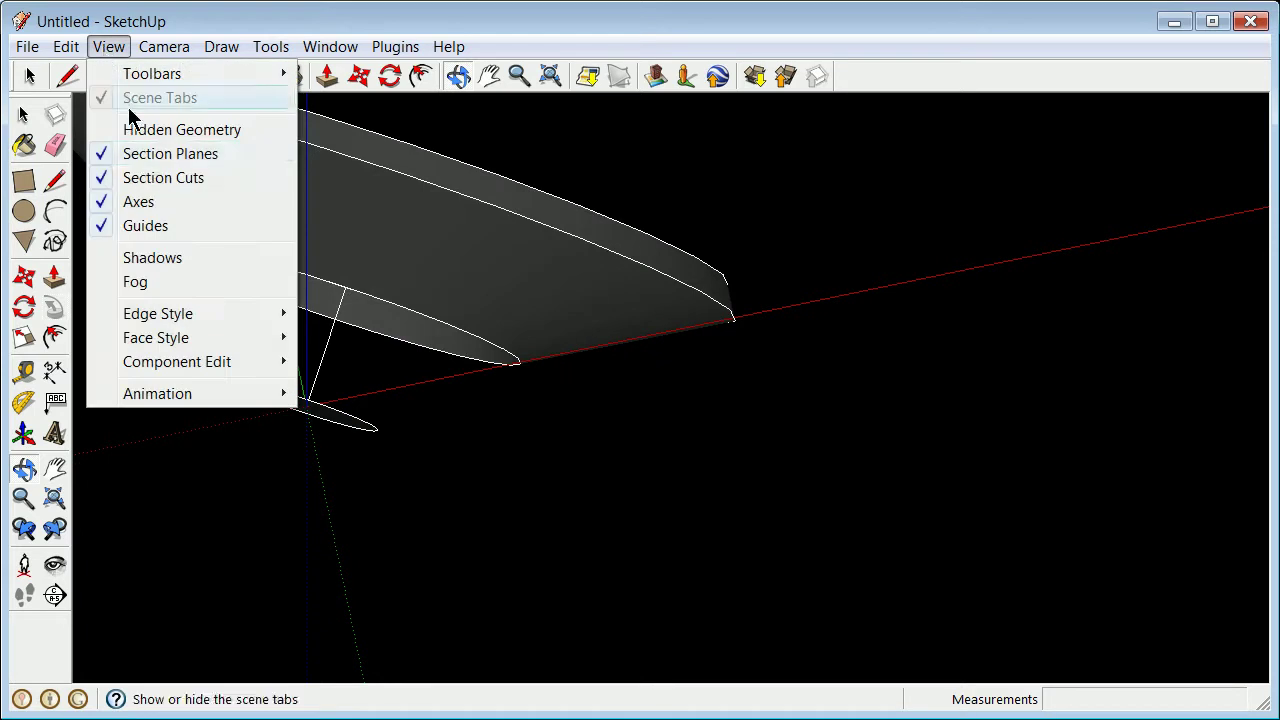
left_click(101, 135)
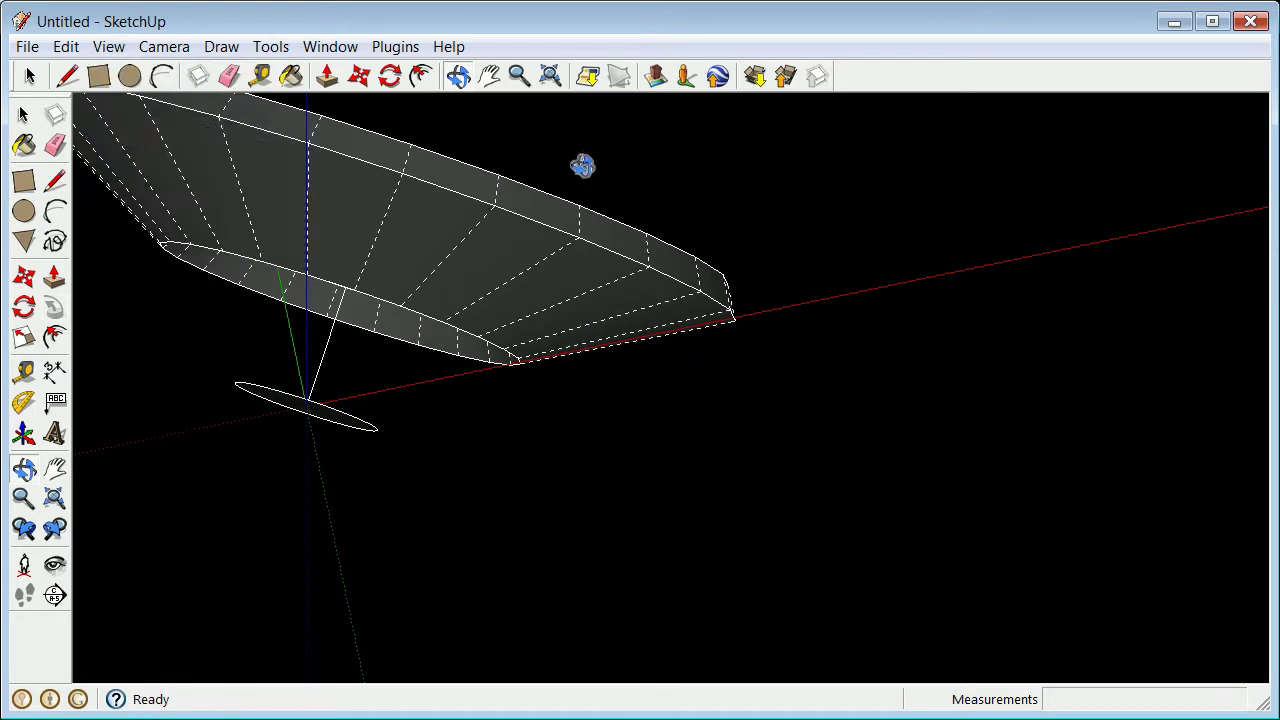
Examine the swept ring's segments, its opening and the circle and line at its centre from several sides.
left_click_drag(586, 134, 494, 646)
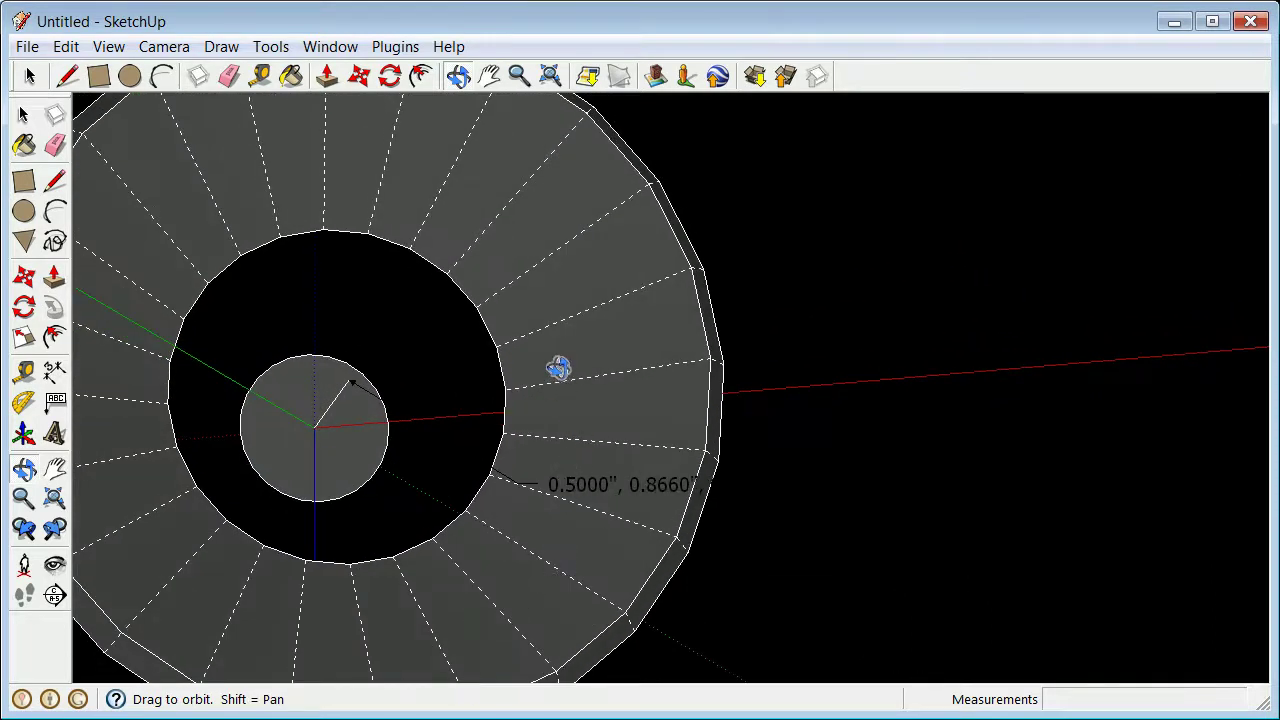
left_click_drag(389, 214, 309, 438)
scroll(309, 438, "up", 5)
left_click_drag(391, 449, 740, 311)
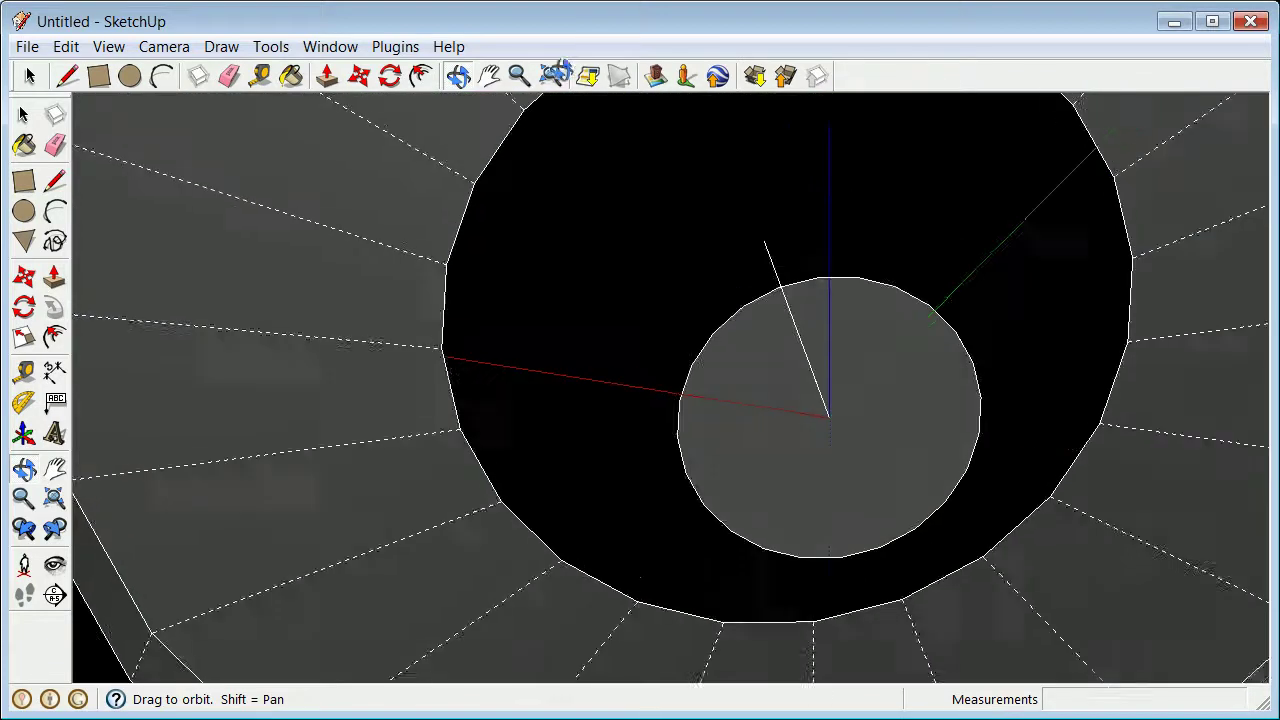
scroll(691, 363, "down", 2)
scroll(731, 460, "down", 2)
left_click_drag(731, 460, 860, 606)
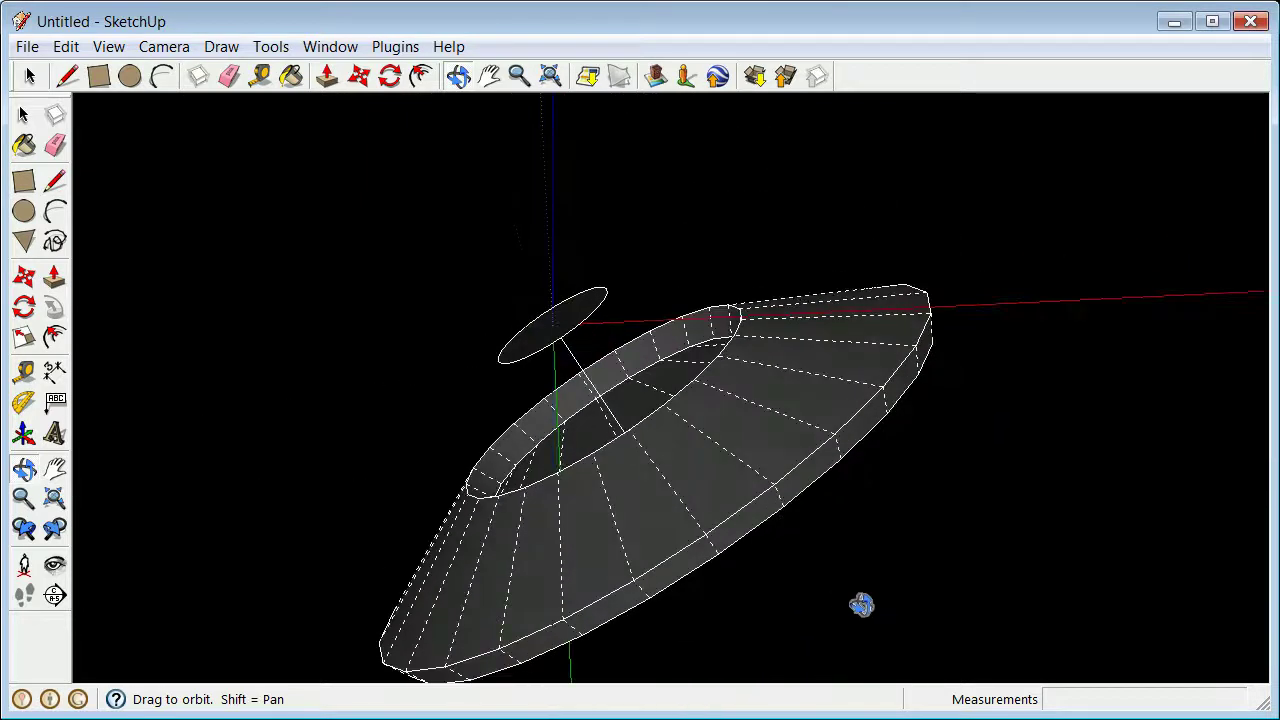
left_click(54, 180)
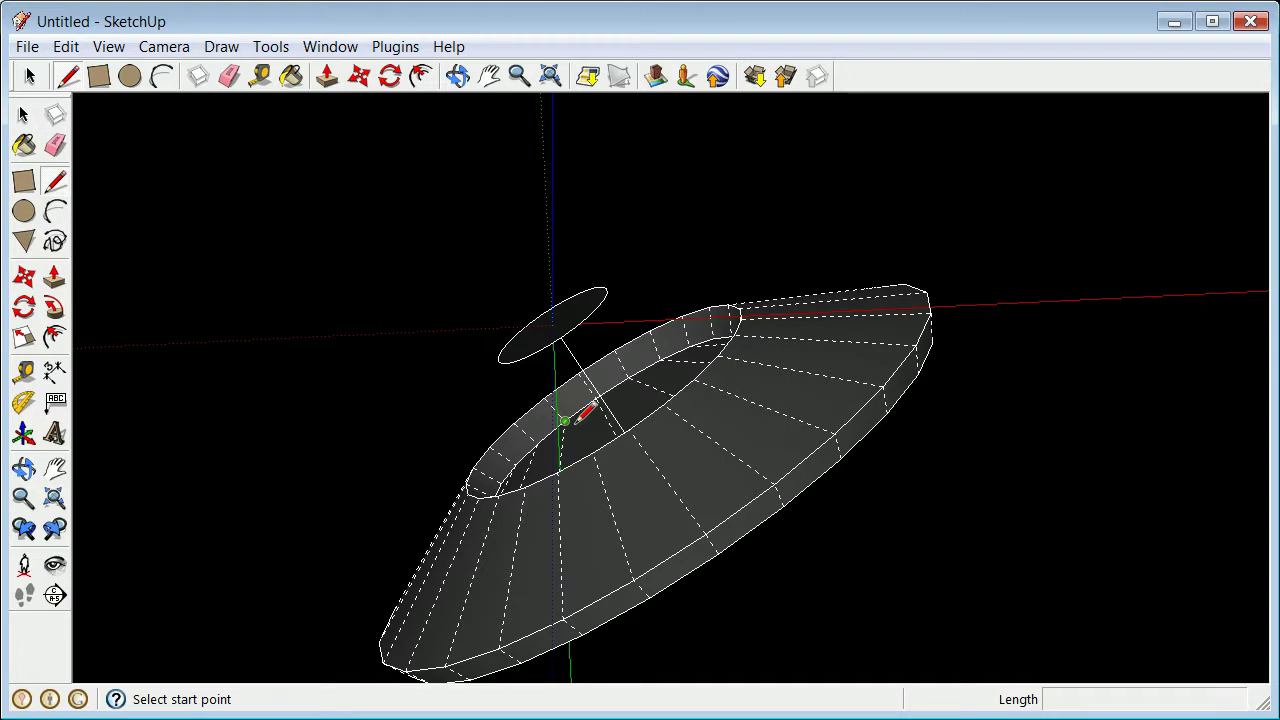
left_click(24, 467)
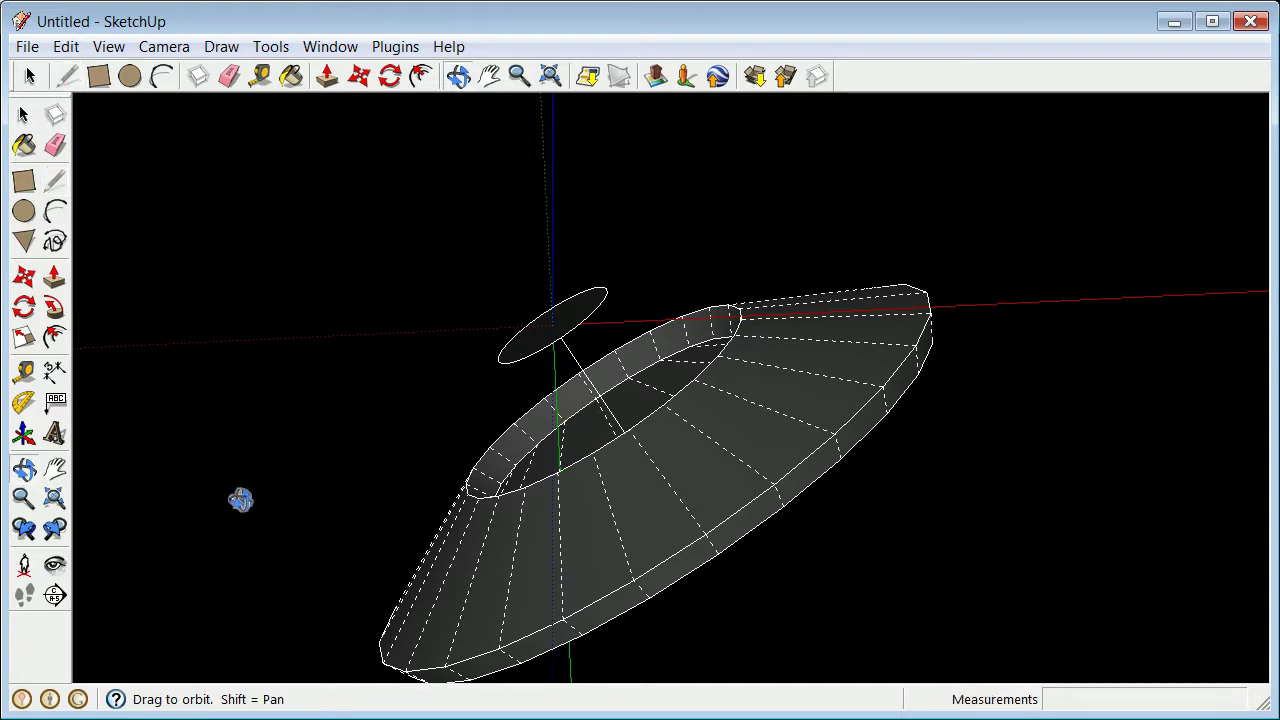
left_click_drag(498, 578, 523, 323)
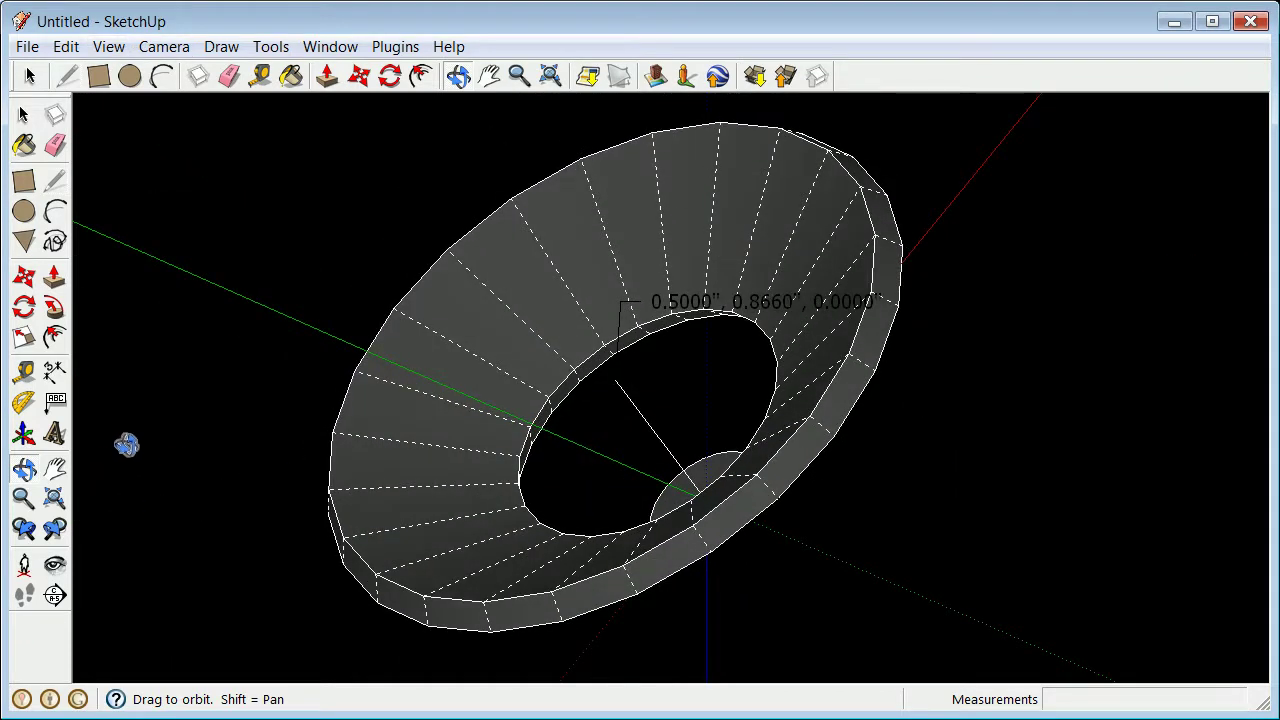
Select the whole model and paint it with Translucent_Glass_Gold.
left_click_drag(114, 391, 742, 597)
left_click(24, 115)
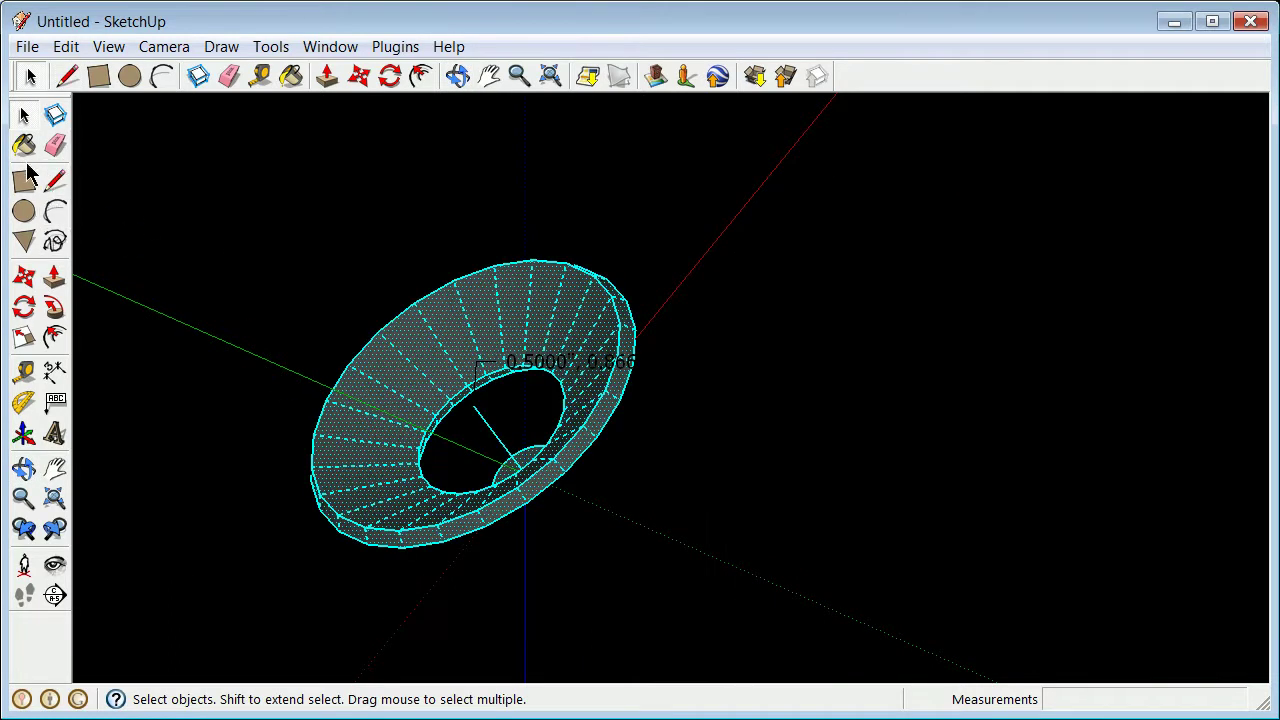
left_click(24, 145)
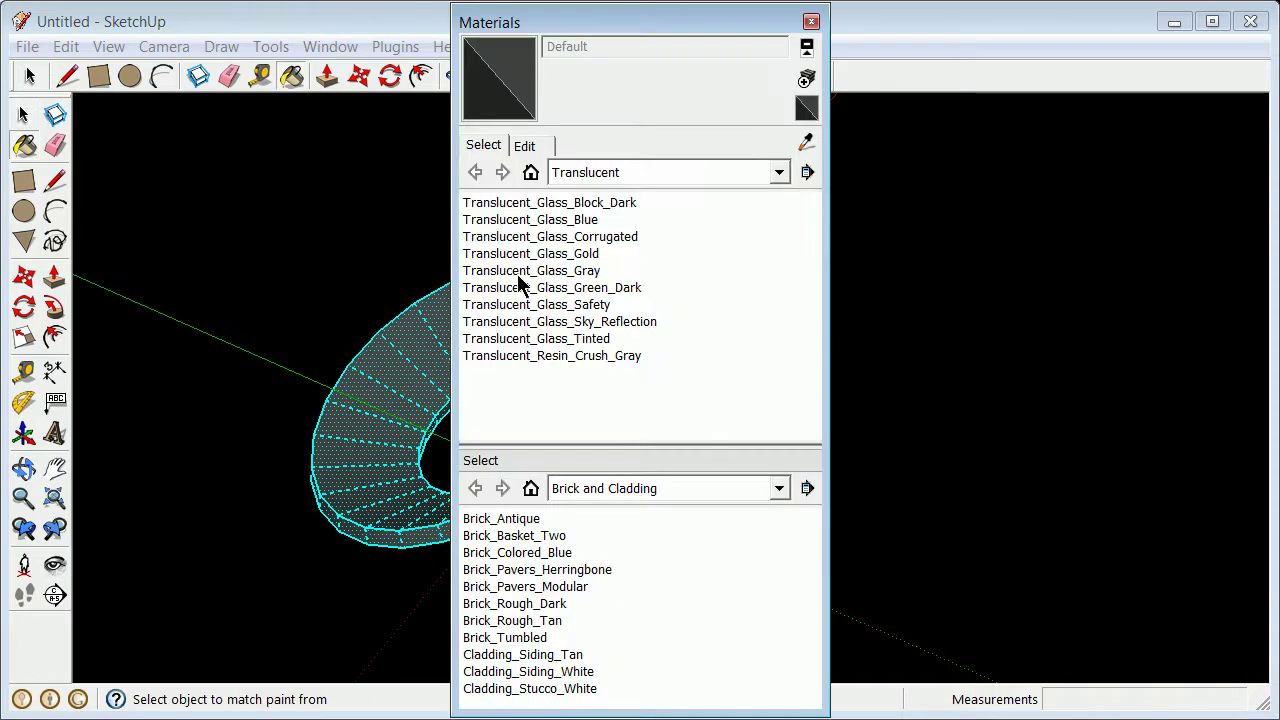
left_click(565, 254)
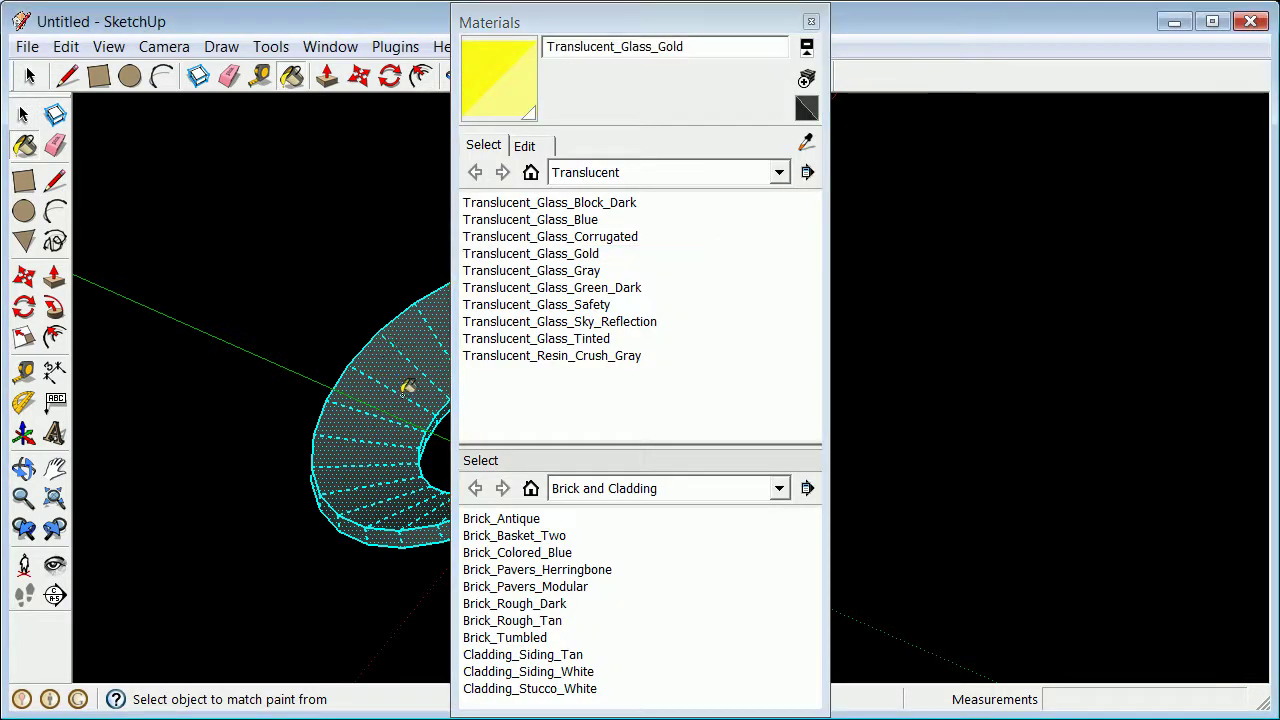
left_click(406, 384)
key("space")
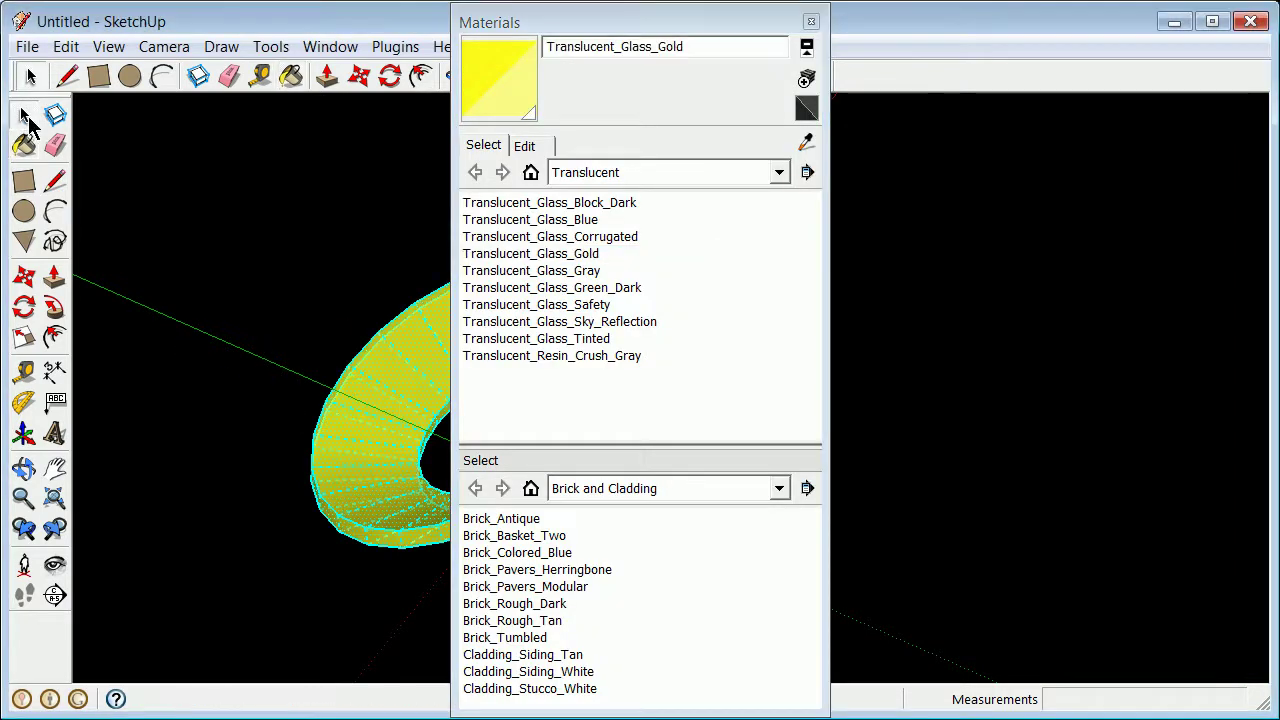
left_click(147, 228)
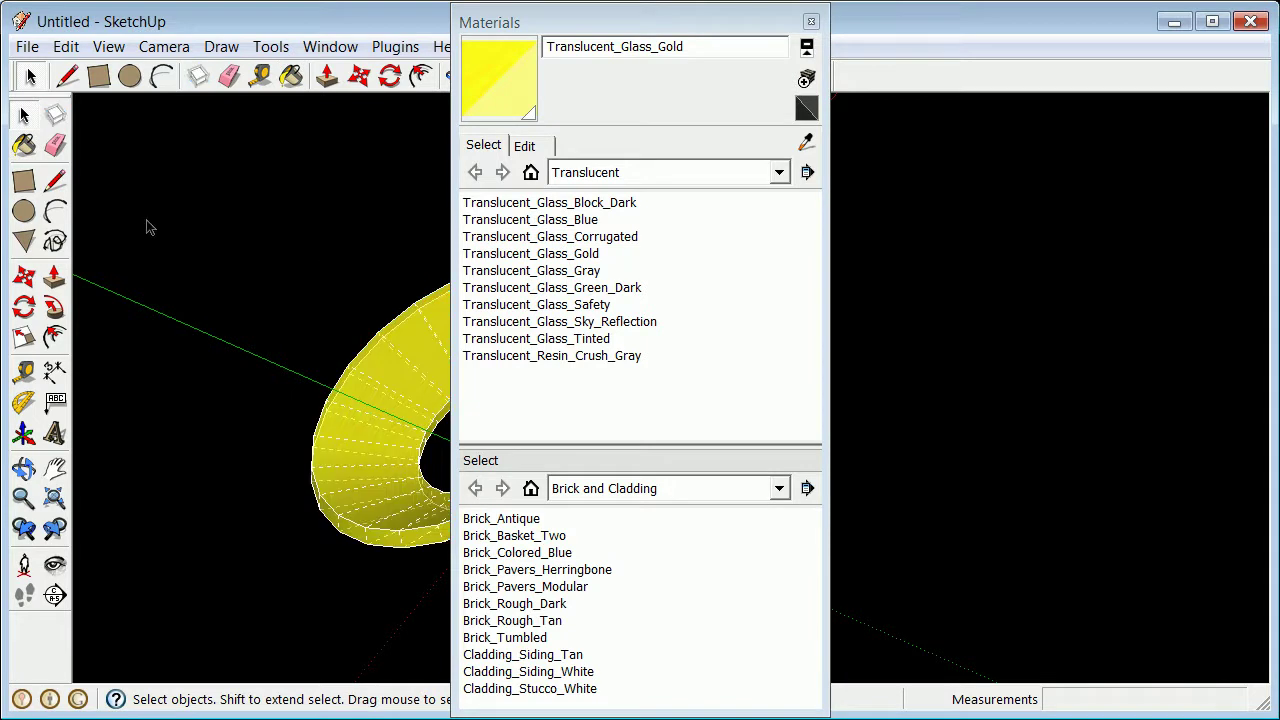
left_click(811, 22)
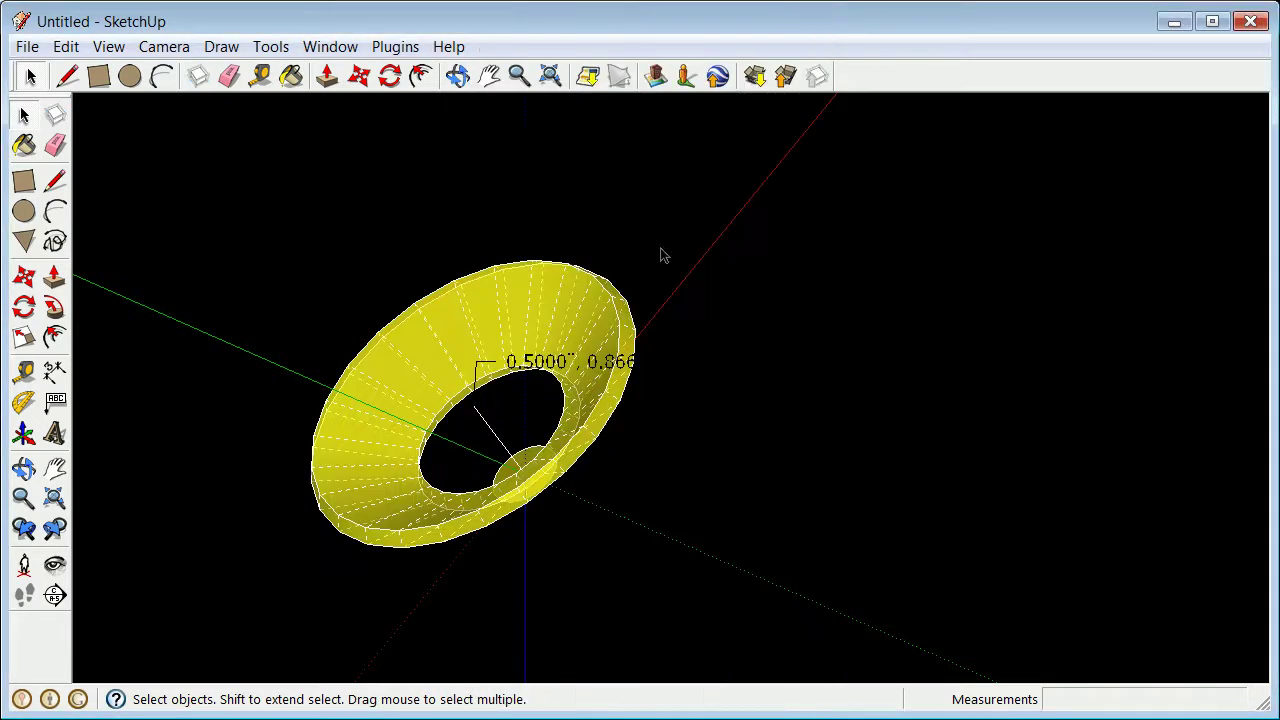
Turn on shadows for the painted model.
left_click(112, 53)
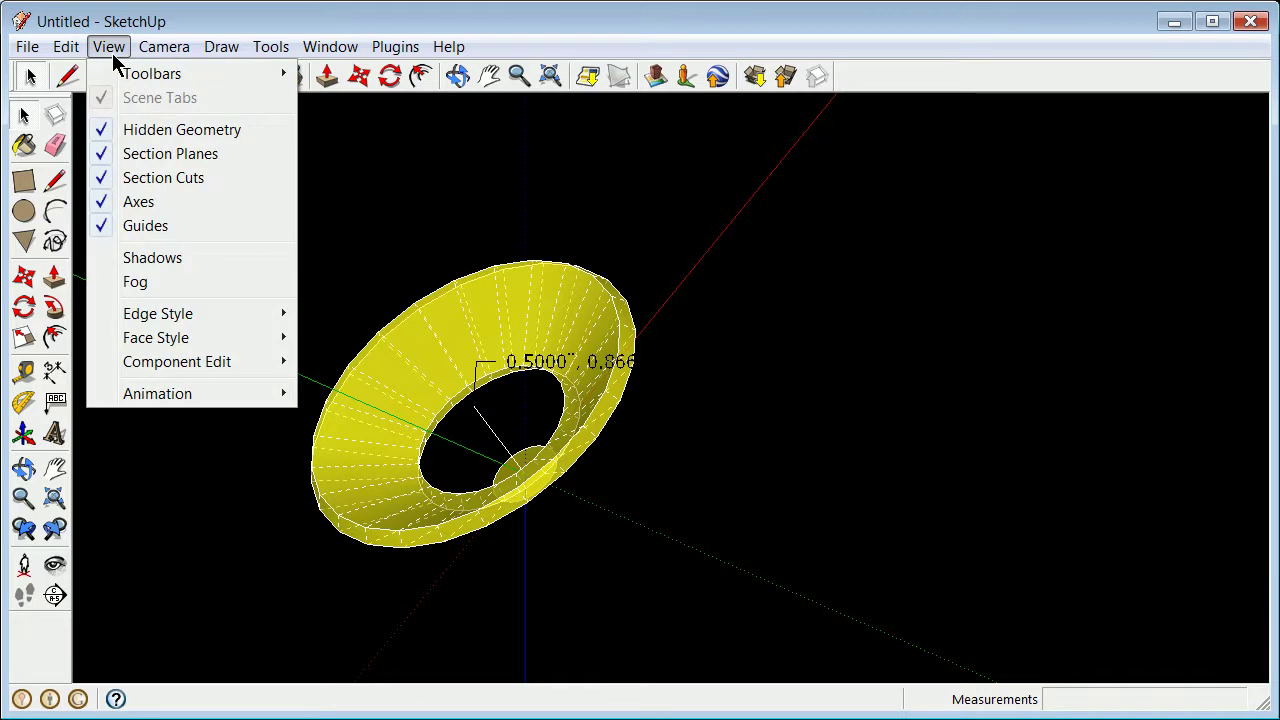
left_click(110, 260)
scroll(230, 360, "up", 3)
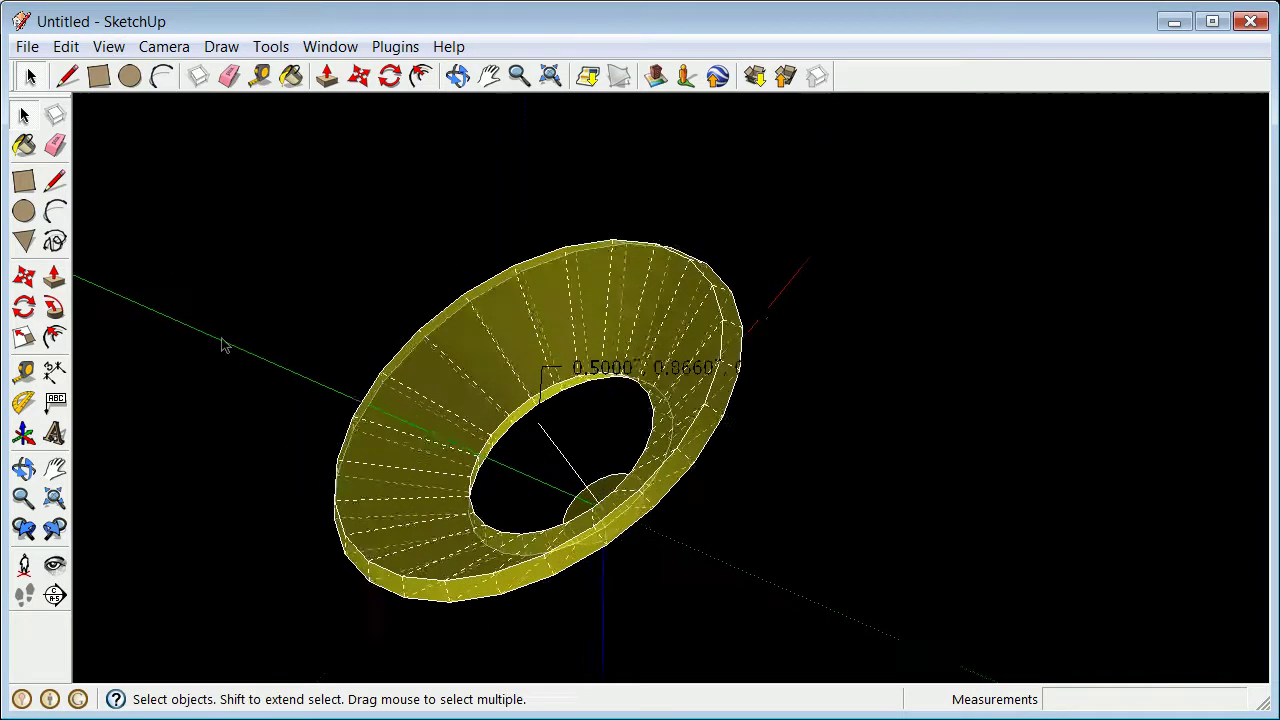
Draw connected lines between the small circle's edge and endpoints on the ring's inner opening.
left_click(24, 468)
left_click_drag(126, 526, 809, 500)
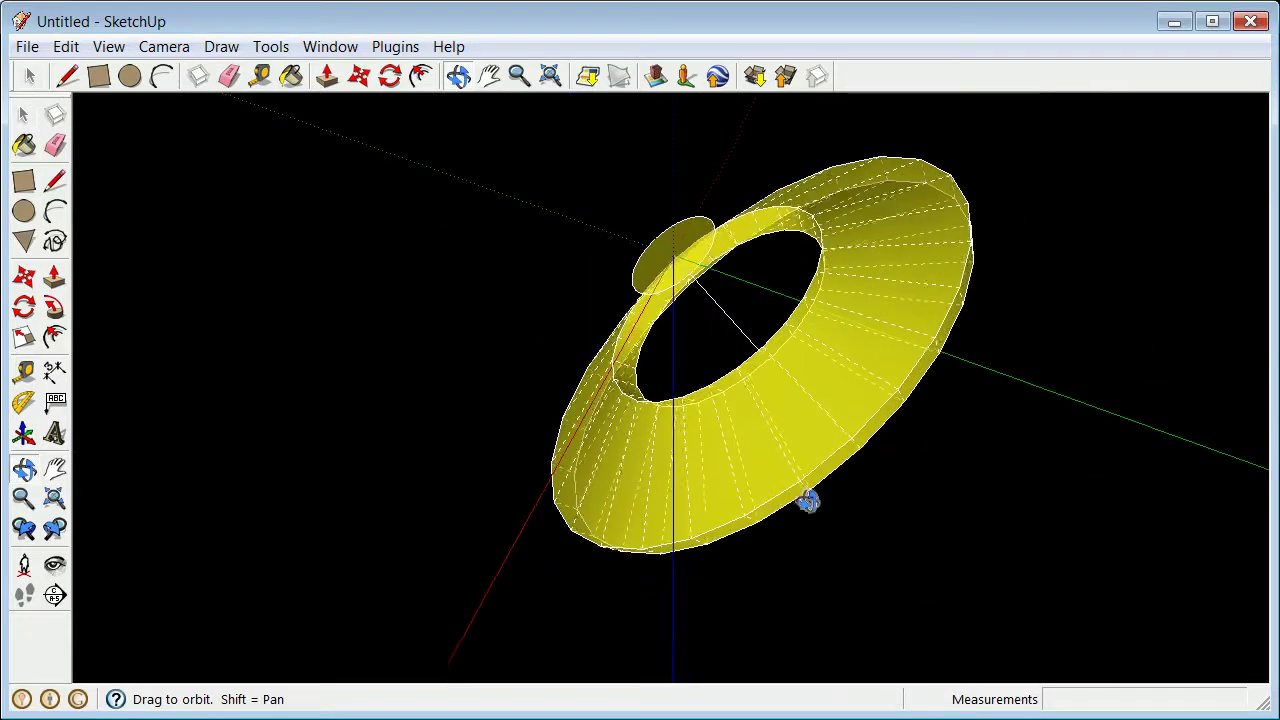
left_click(54, 180)
left_click(690, 271)
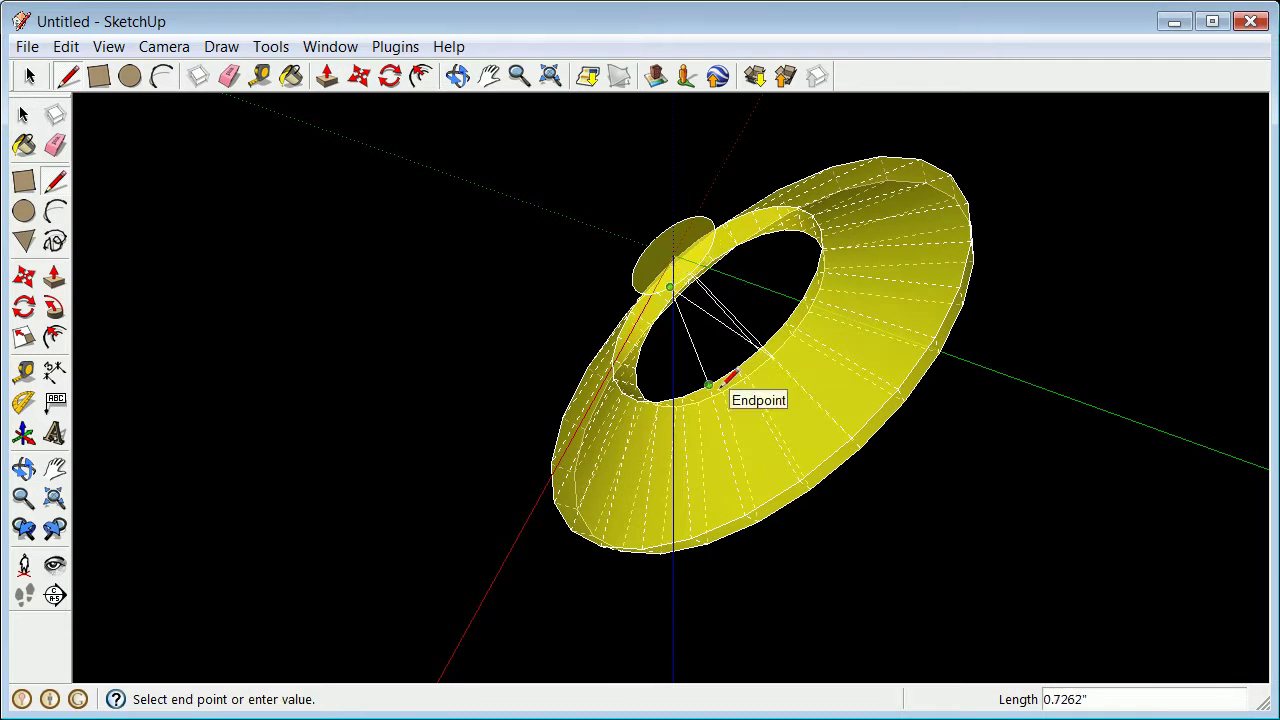
Examine the gold ring and its inner edges from the opposite side and up close.
left_click(24, 470)
left_click_drag(934, 426, 608, 433)
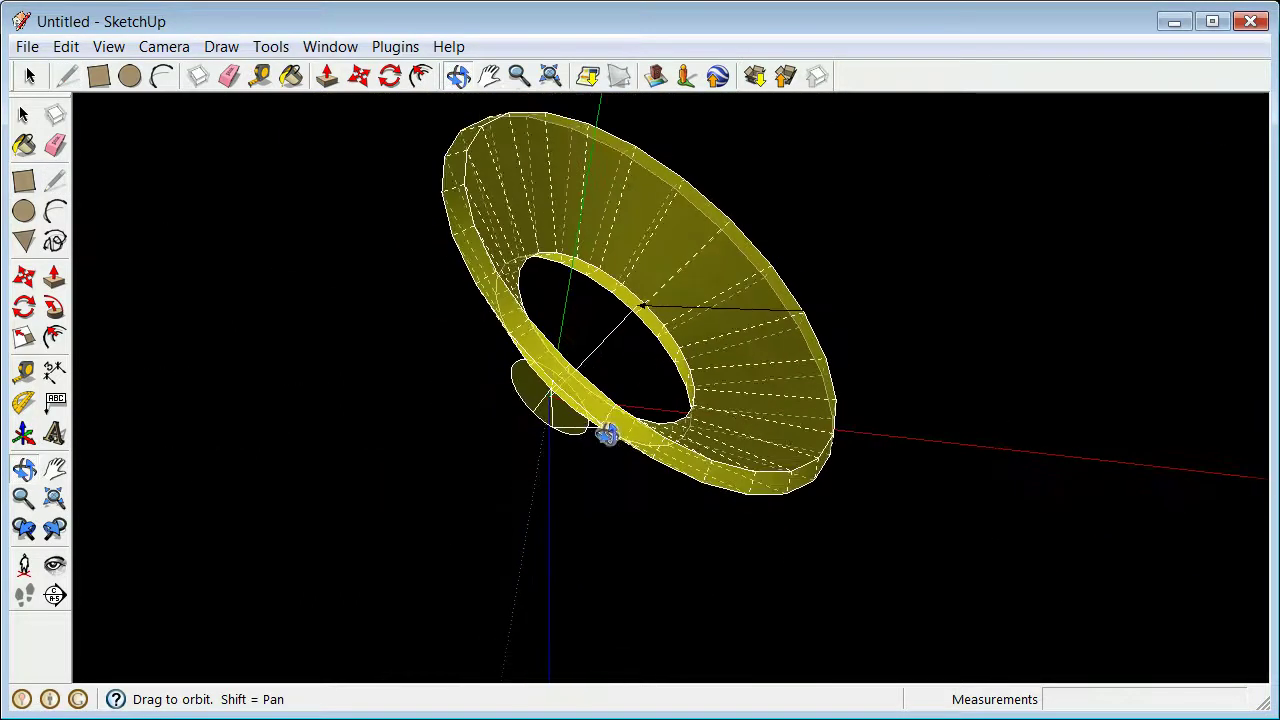
scroll(615, 410, "up", 5)
scroll(649, 434, "down", 5)
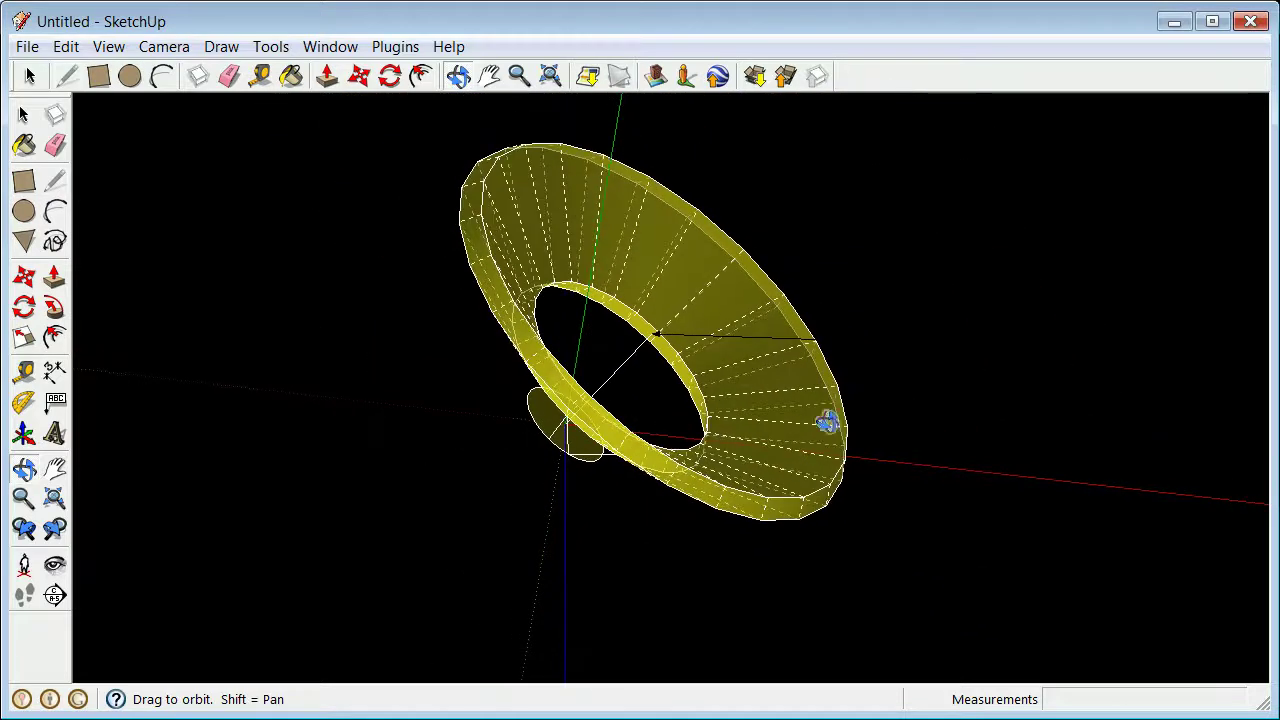
scroll(480, 215, "up", 3)
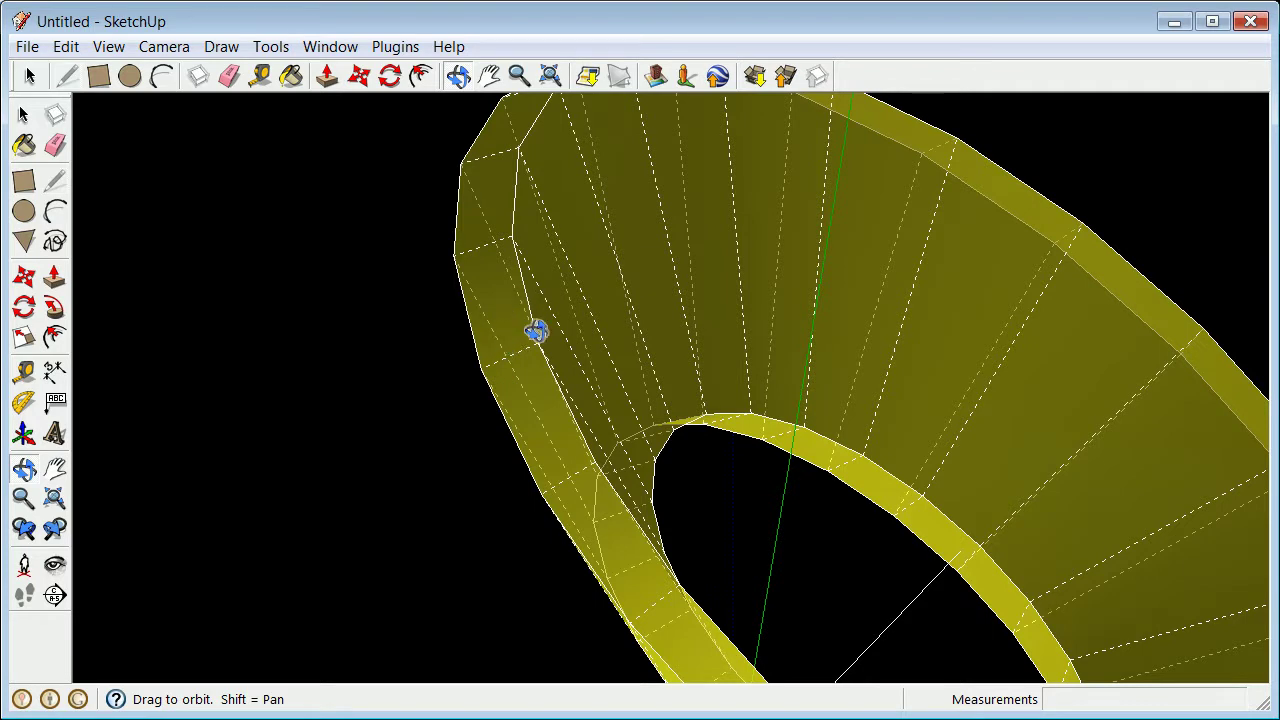
scroll(511, 258, "down", 2)
scroll(511, 258, "down", 2)
left_click_drag(686, 303, 680, 311)
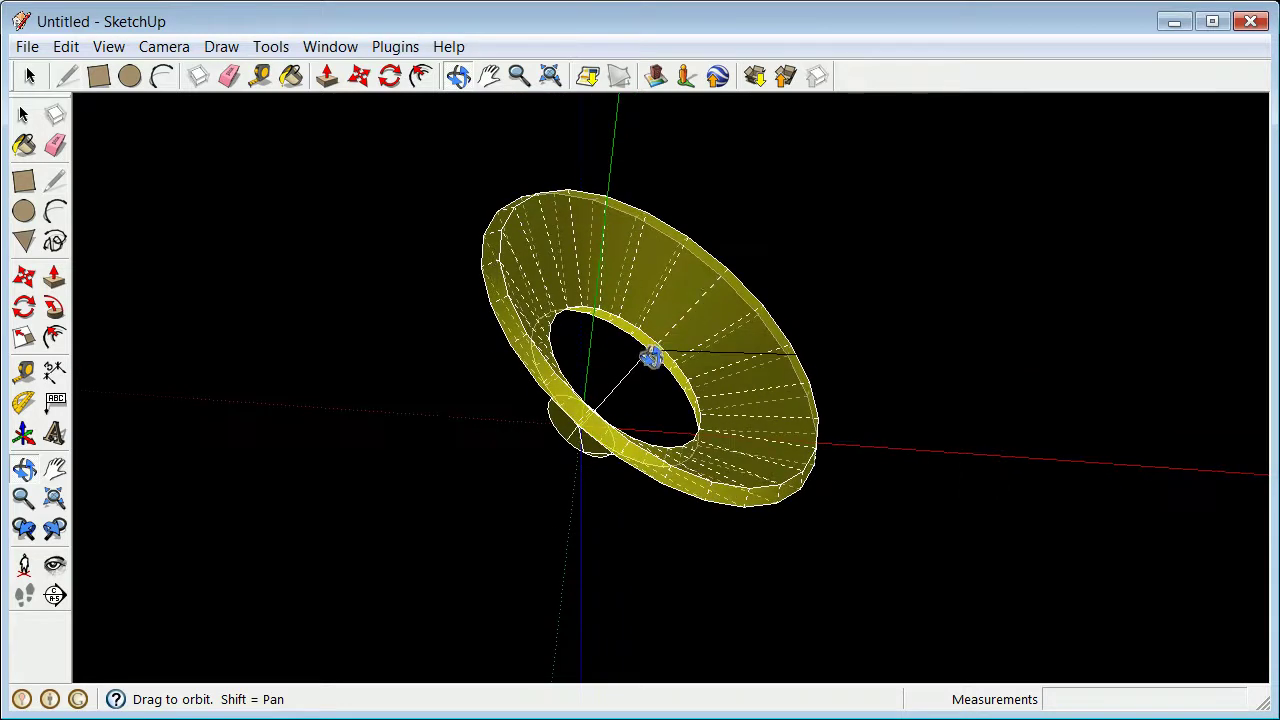
Inspect the gold ring's sloped faces, the small circle at the origin and the line joining them from several angles and distances.
scroll(651, 357, "up", 3)
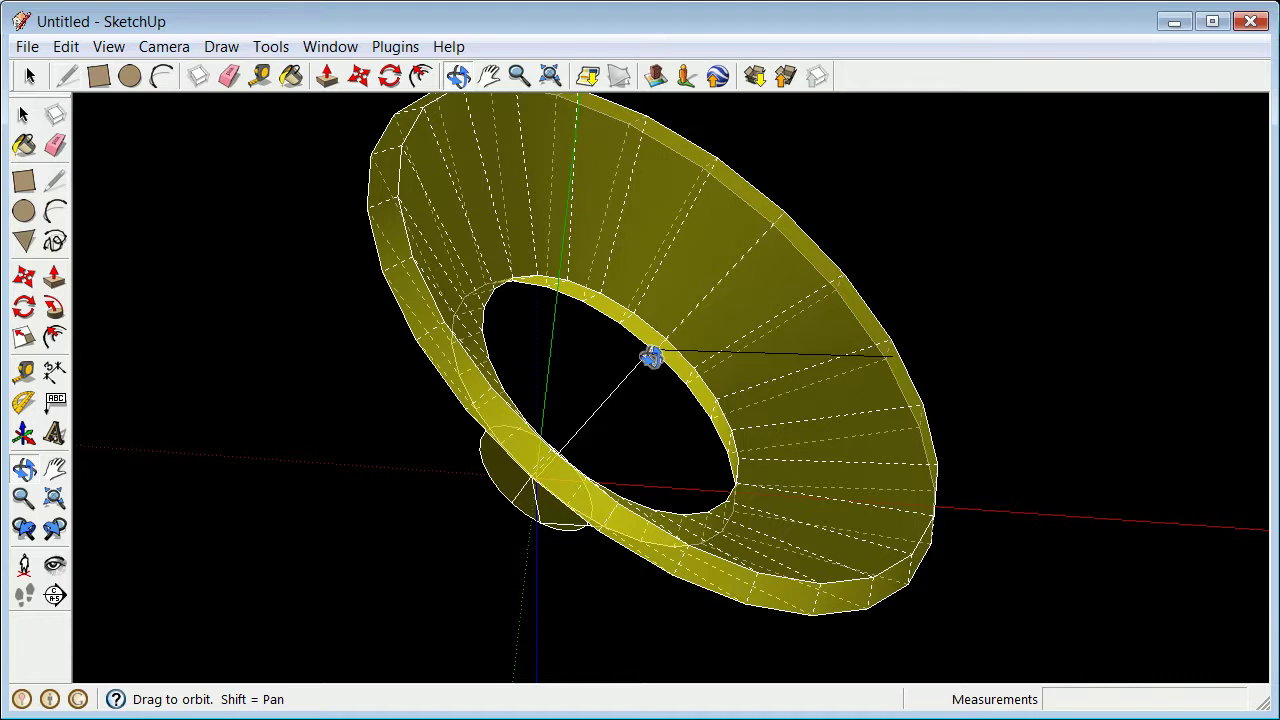
left_click_drag(656, 468, 612, 395)
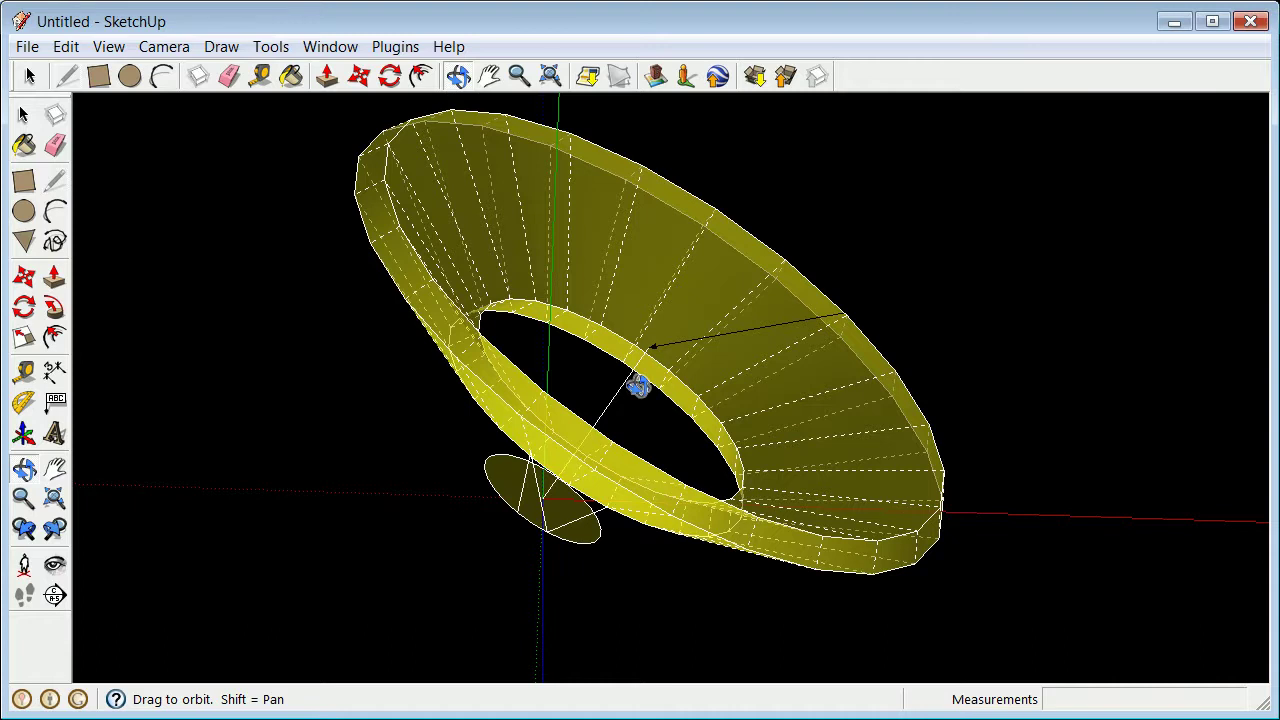
left_click_drag(638, 386, 634, 457)
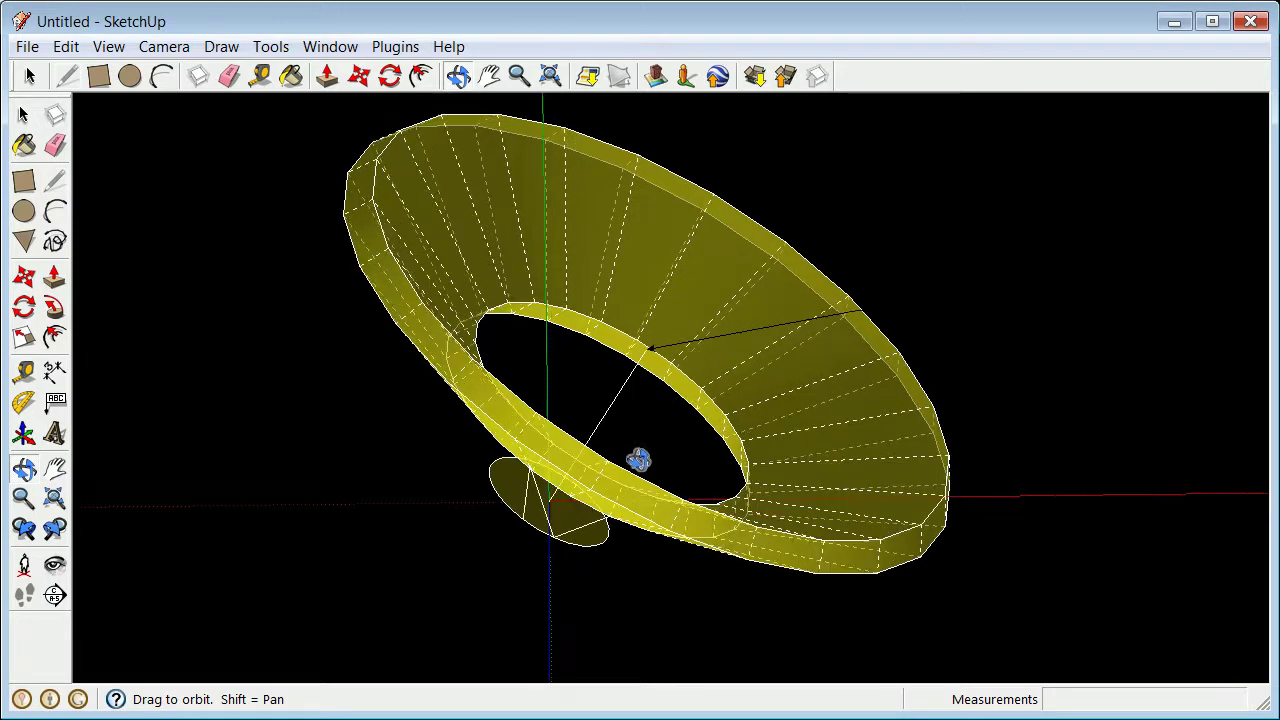
scroll(633, 450, "down", 3)
scroll(663, 520, "up", 5)
scroll(660, 540, "down", 3)
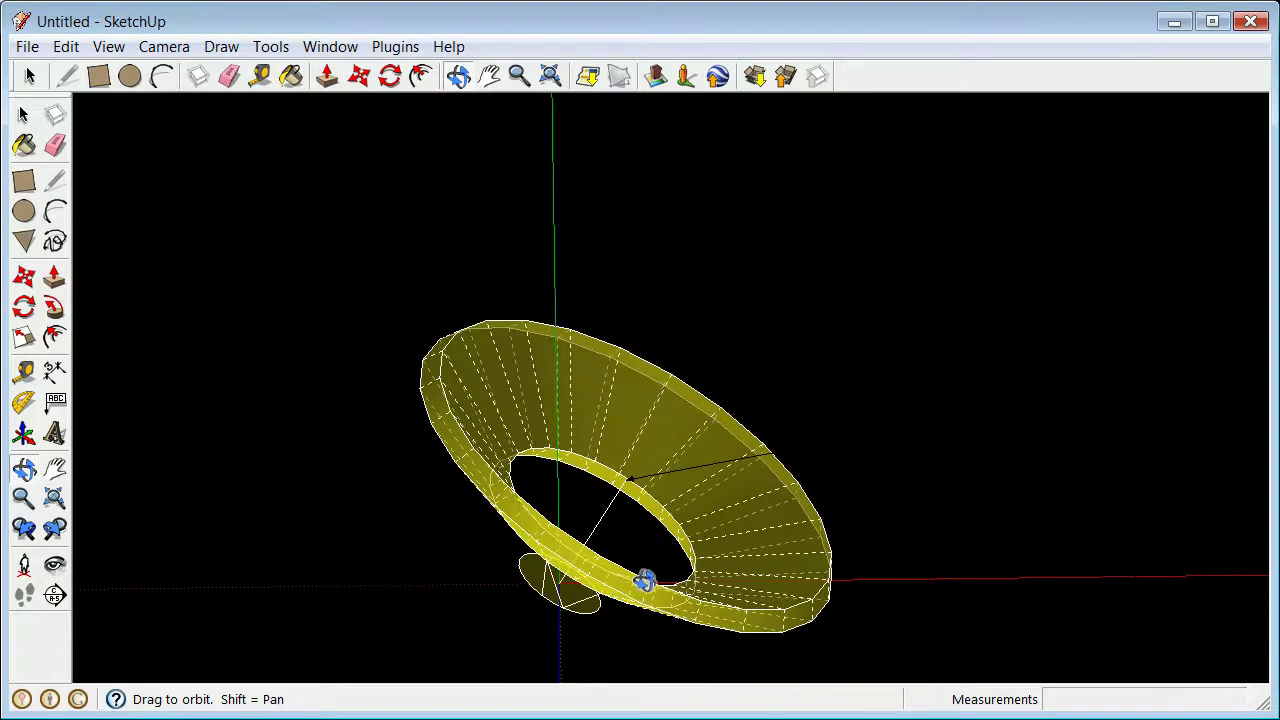
left_click_drag(601, 583, 451, 643)
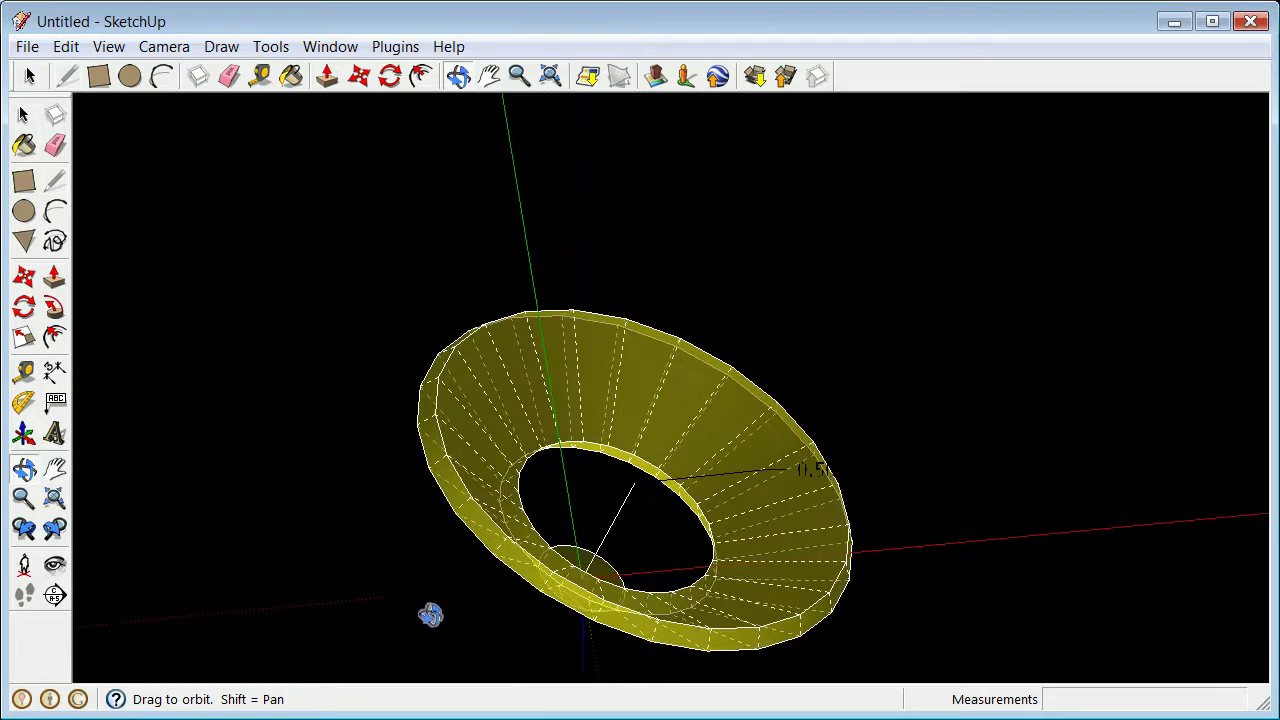
scroll(586, 580, "down", 3)
scroll(614, 620, "up", 5)
scroll(557, 547, "down", 2)
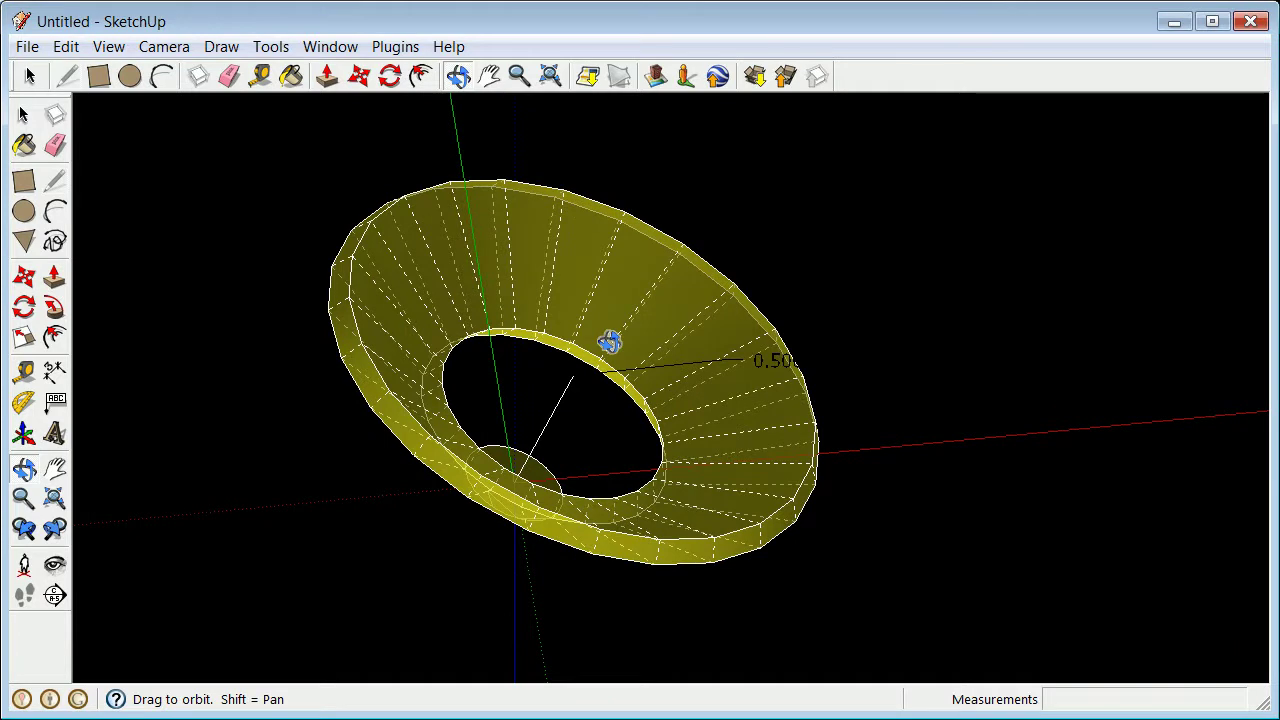